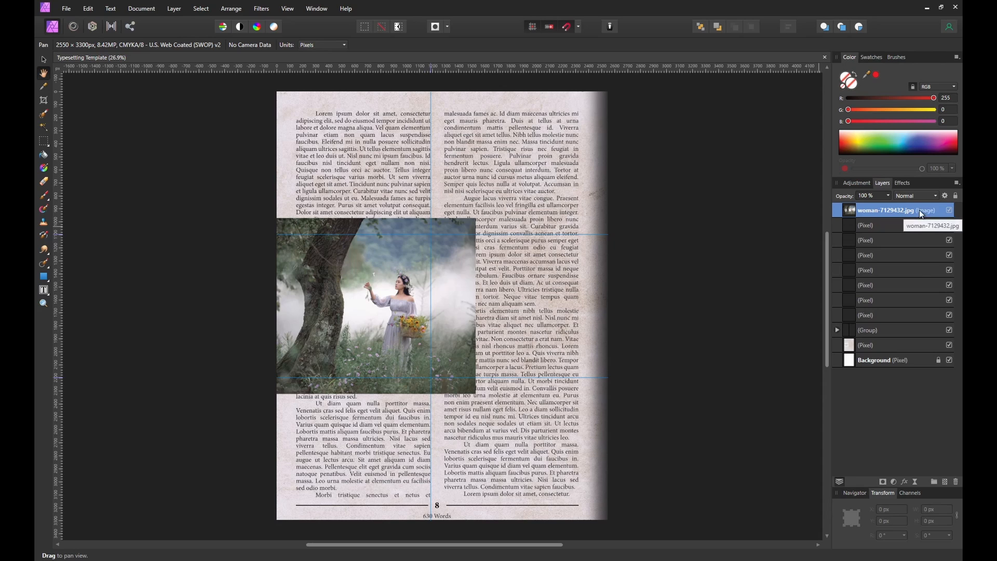
Place the woman-7129432.jpg layer directly above the group and shift the image sideways toward the outer page edge, to about X -473 px.
{"action": "left_click_drag", "start_coordinate": [918, 209], "coordinate": [852, 321]}
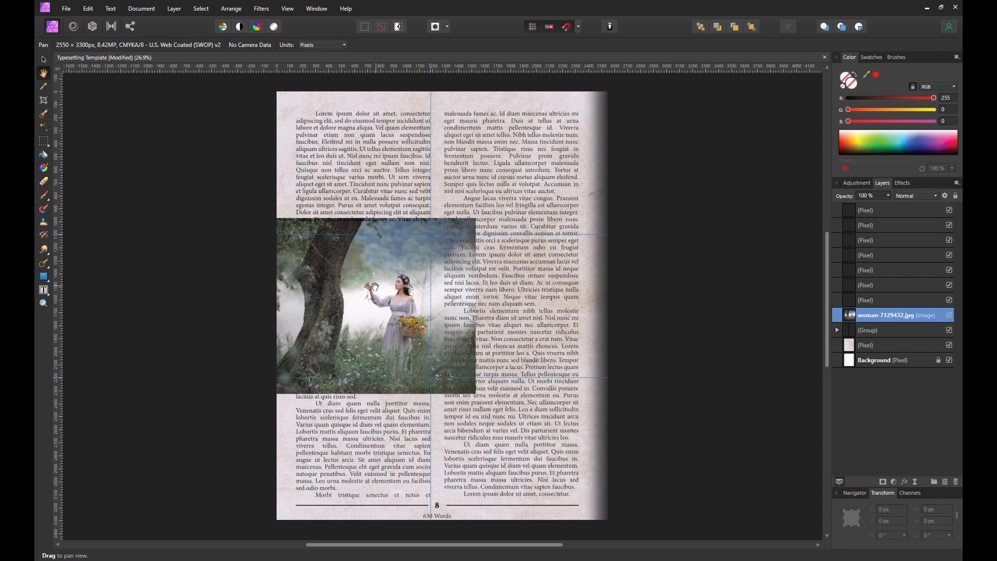
{"action": "left_click_drag", "start_coordinate": [344, 306], "coordinate": [357, 307]}
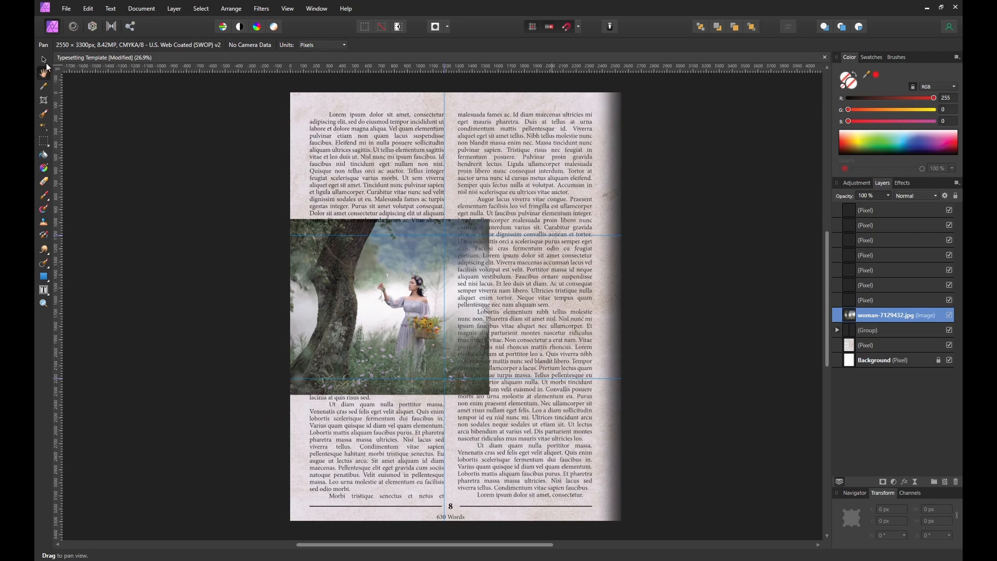
{"action": "left_click", "coordinate": [45, 61]}
{"action": "mouse_move", "coordinate": [353, 283]}
{"action": "left_mouse_down"}
{"action": "mouse_move", "coordinate": [791, 289]}
{"action": "mouse_move", "coordinate": [334, 283]}
{"action": "mouse_move", "coordinate": [353, 294]}
{"action": "left_mouse_up"}
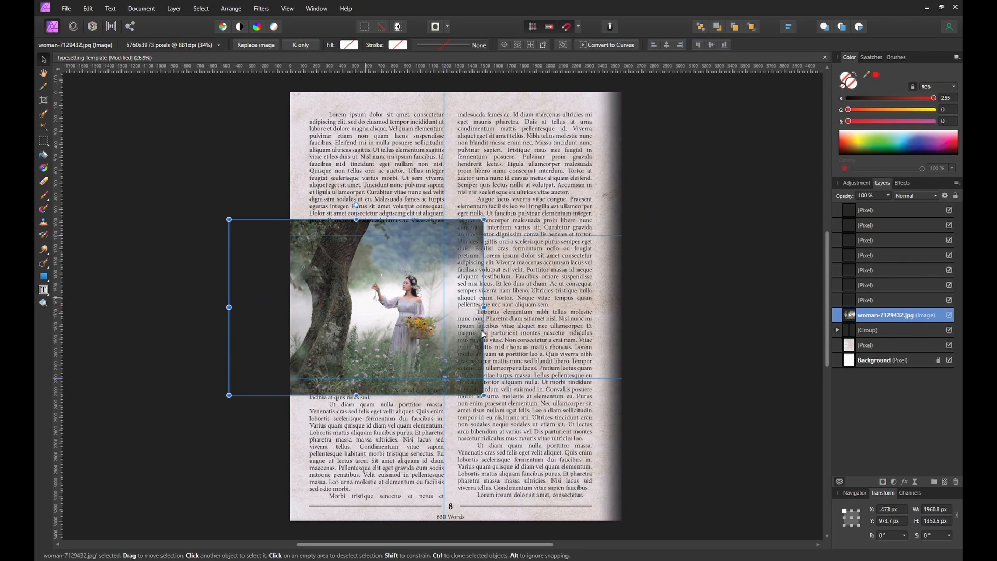
Add a mask to the woman image layer and flood-fill the mask with black to hide the picture.
{"action": "left_click", "coordinate": [42, 304]}
{"action": "left_click", "coordinate": [402, 312]}
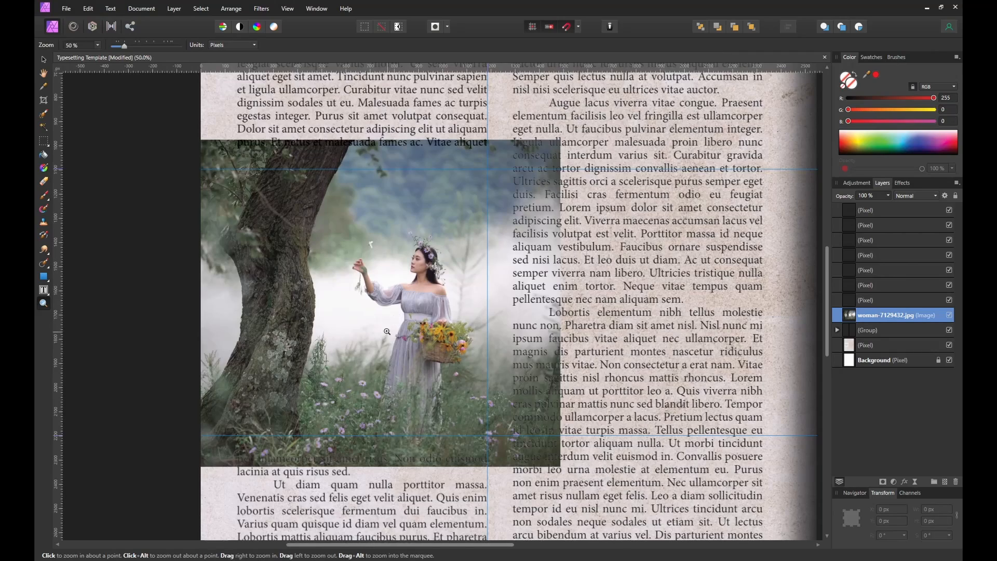
{"action": "left_click", "coordinate": [43, 59]}
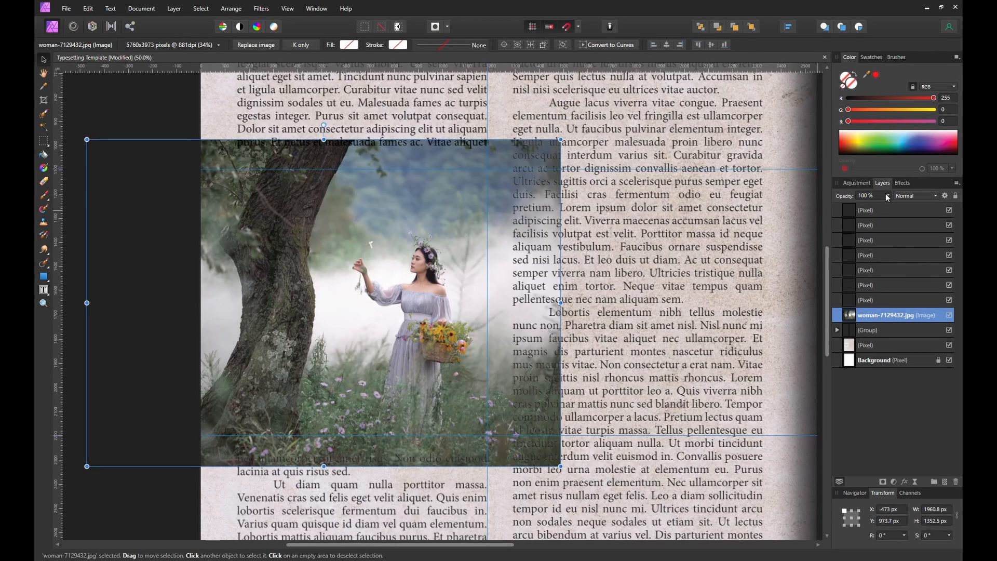
{"action": "left_click", "coordinate": [883, 482]}
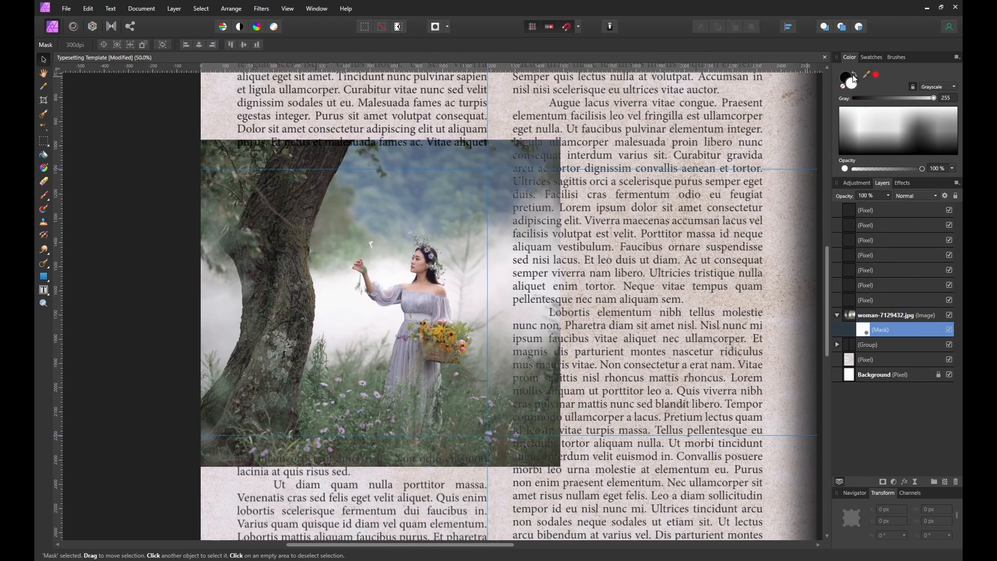
{"action": "left_click", "coordinate": [853, 76]}
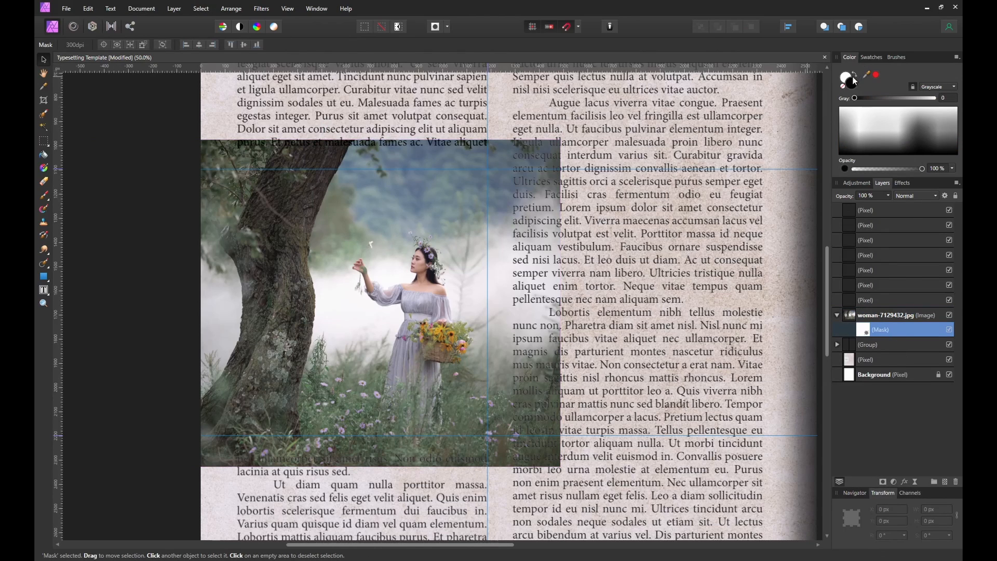
{"action": "left_click", "coordinate": [44, 154]}
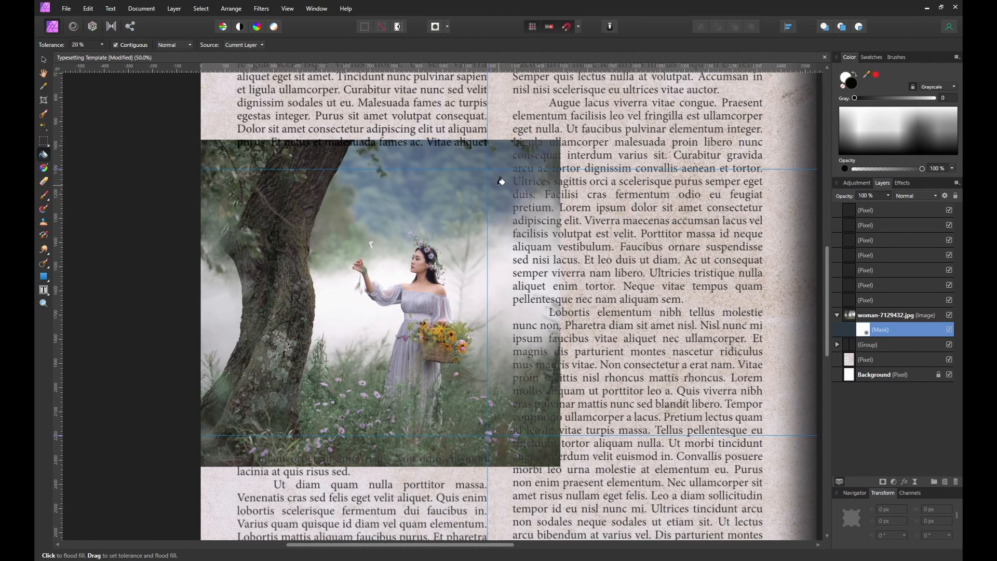
{"action": "left_click", "coordinate": [473, 305]}
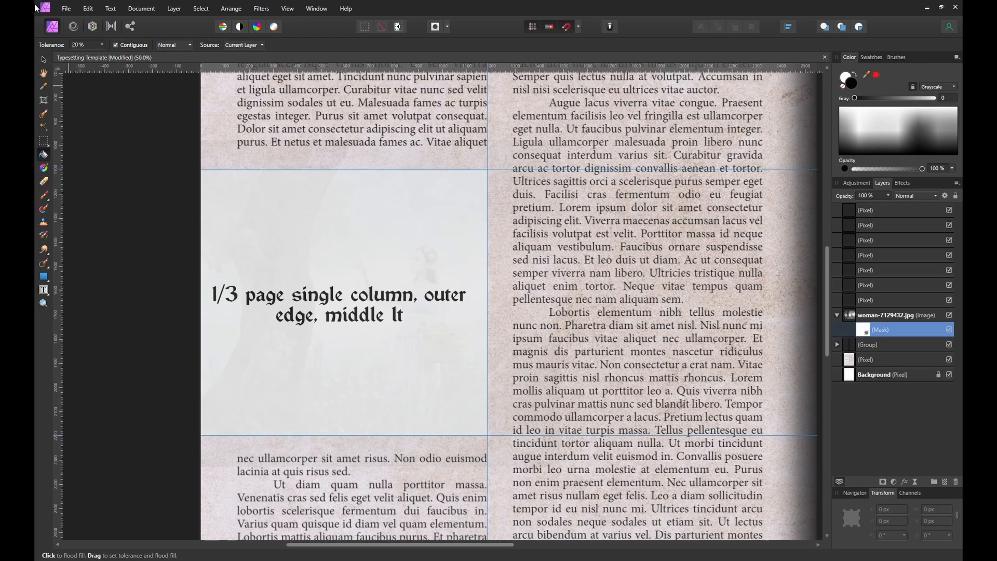
Set up the Paint Brush with the third brush of the Watercolor Splatter BRUSHEEZY set.
{"action": "left_click", "coordinate": [43, 113]}
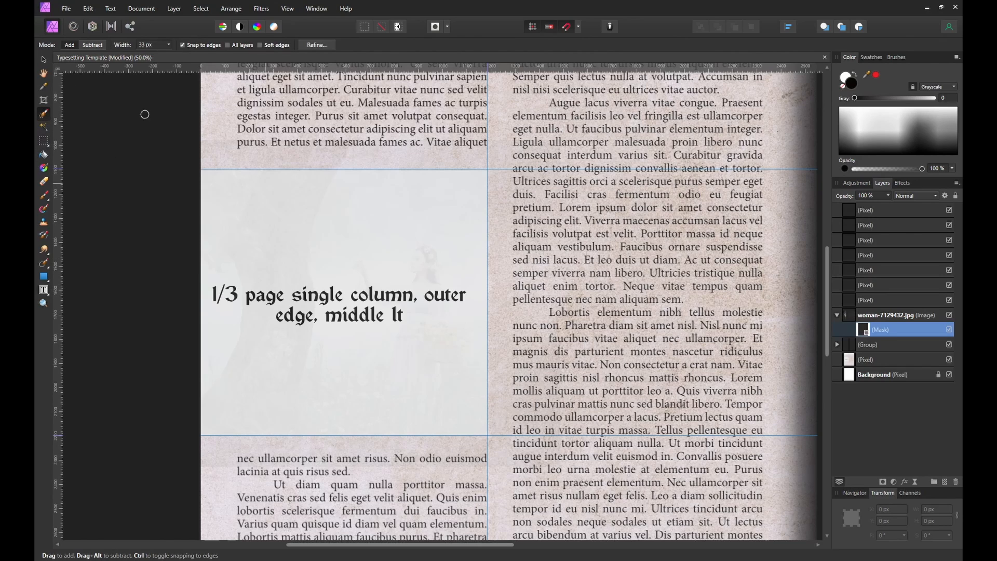
{"action": "left_click", "coordinate": [896, 58]}
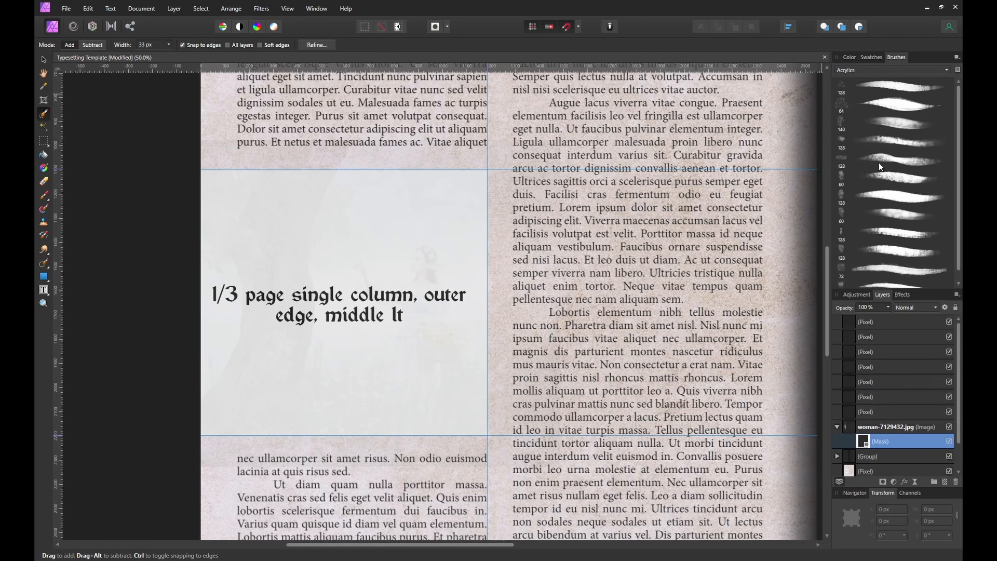
{"action": "left_click", "coordinate": [842, 70]}
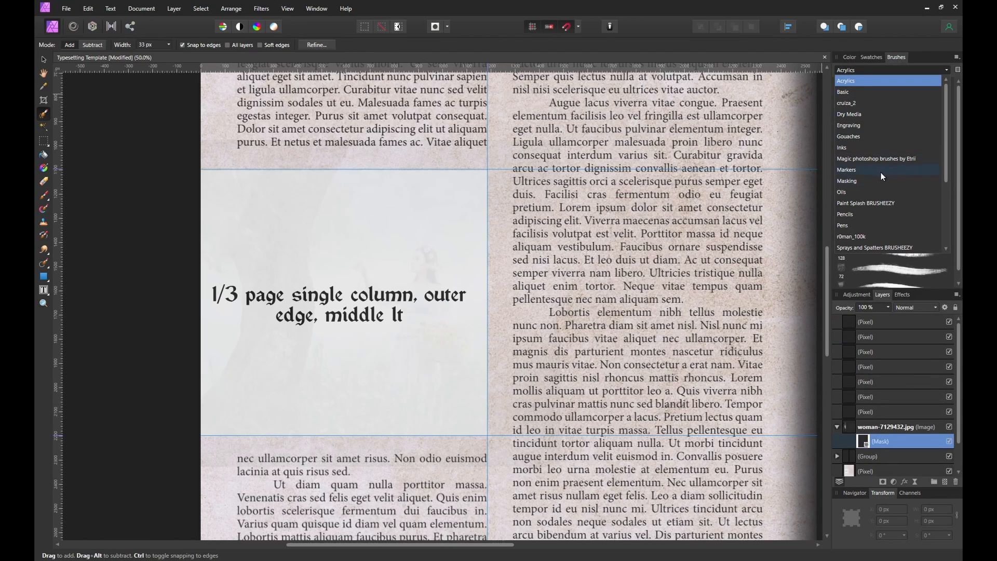
{"action": "scroll", "coordinate": [945, 241], "scroll_direction": "down", "scroll_amount": 4}
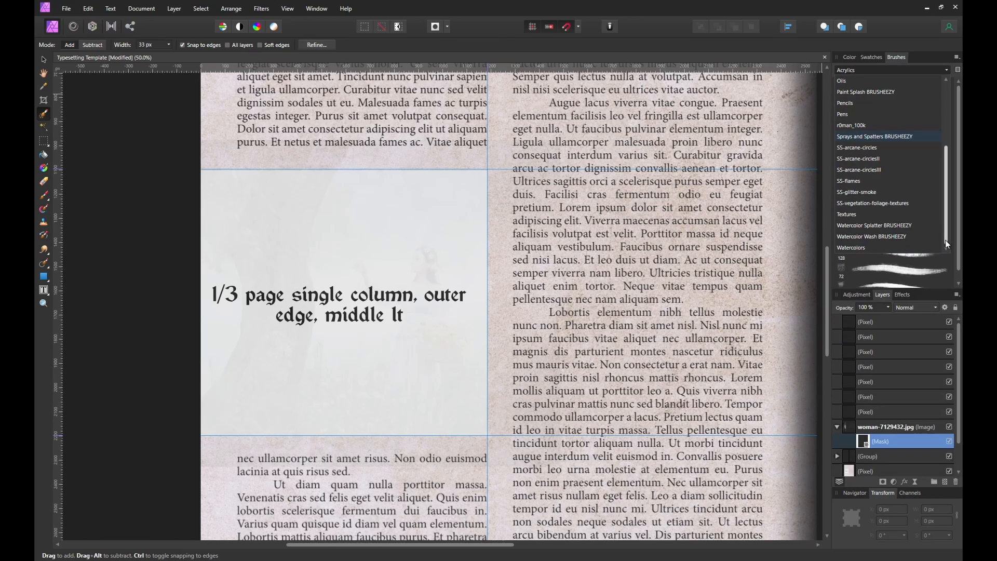
{"action": "left_click", "coordinate": [893, 226]}
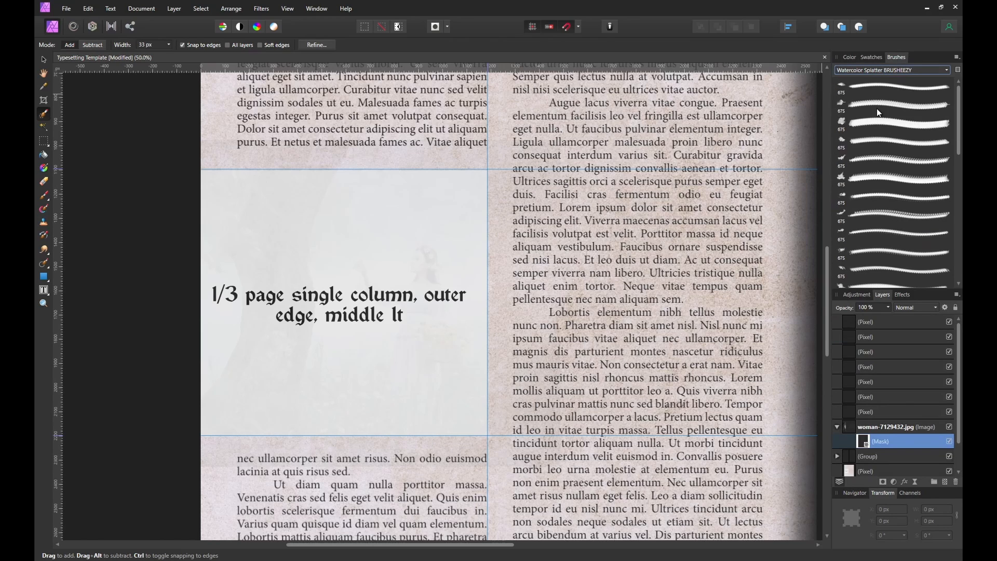
{"action": "left_click", "coordinate": [883, 123]}
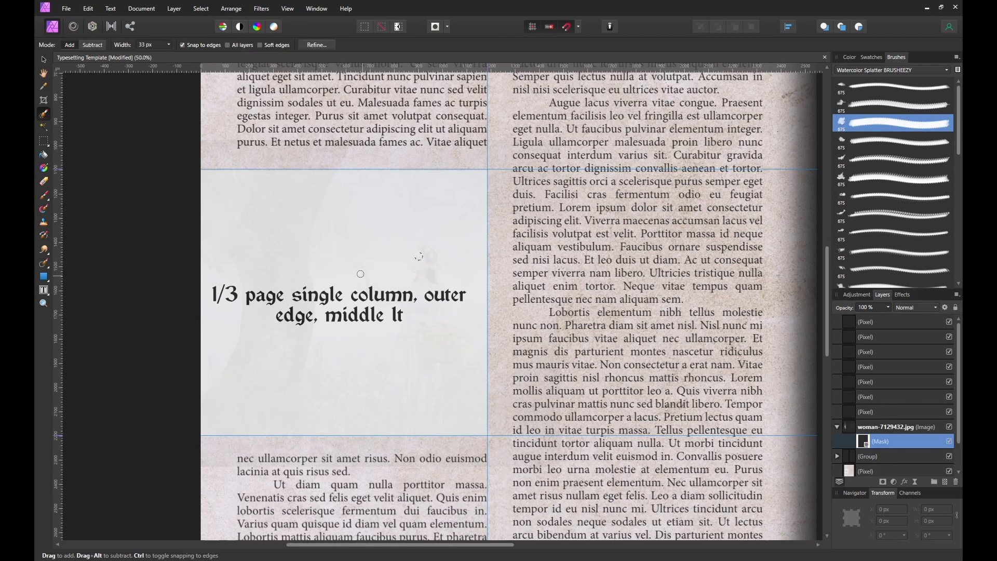
{"action": "left_click", "coordinate": [43, 140]}
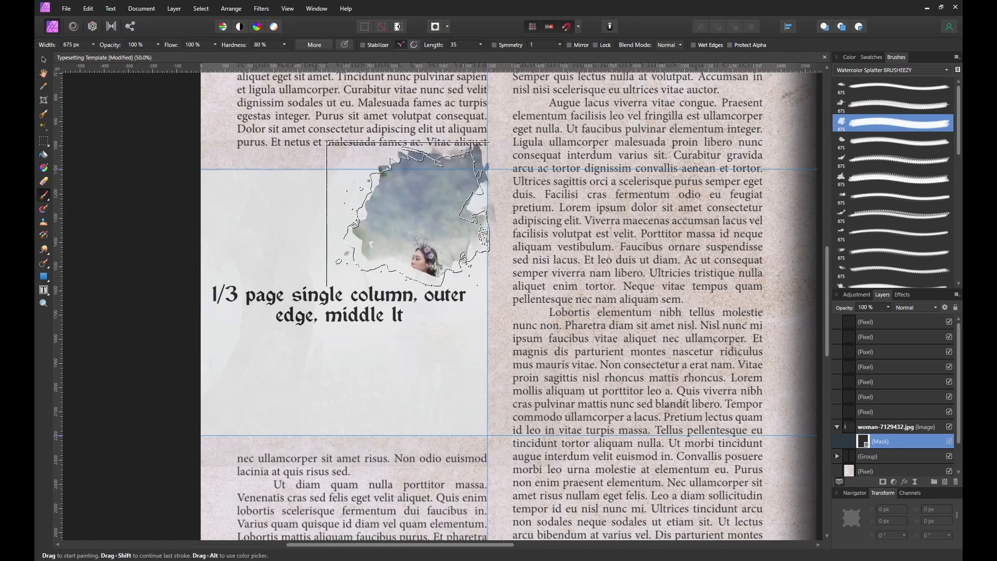
Paint splatters on the mask with the third and fourth brushes to reveal the tree at the image's upper left.
{"action": "mouse_move", "coordinate": [407, 213]}
{"action": "left_mouse_down"}
{"action": "mouse_move", "coordinate": [187, 196]}
{"action": "mouse_move", "coordinate": [331, 285]}
{"action": "left_mouse_up"}
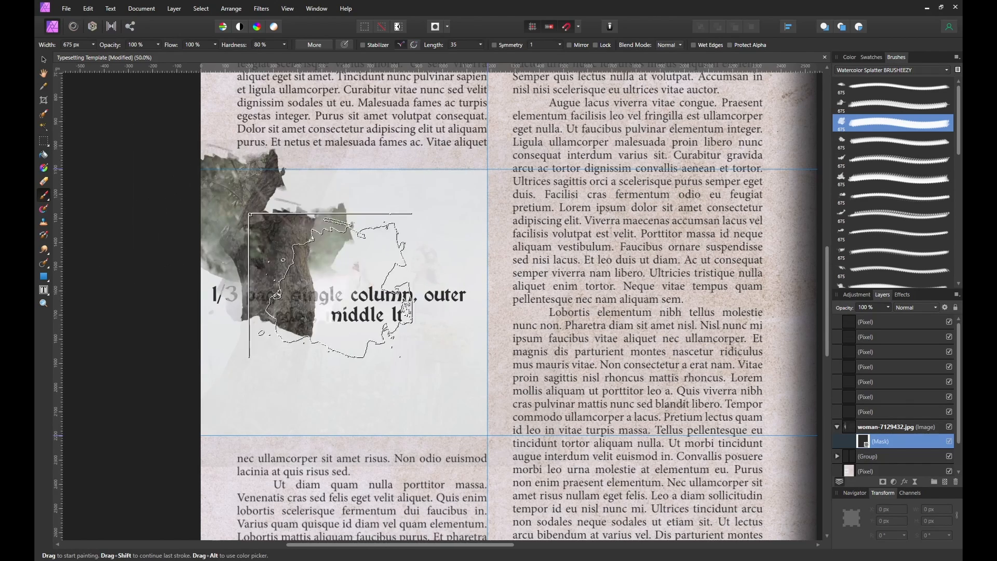
{"action": "left_click", "coordinate": [842, 141]}
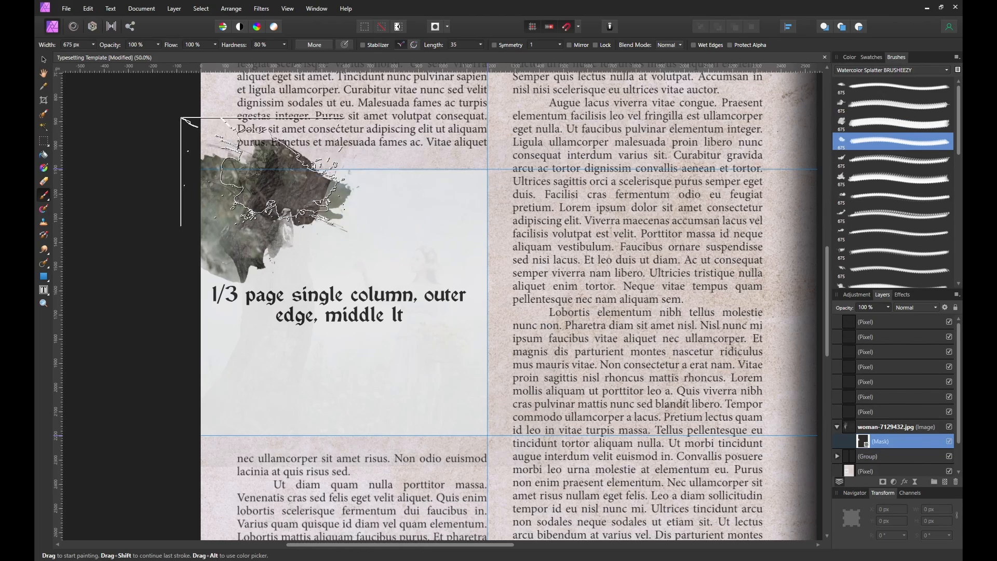
{"action": "left_click", "coordinate": [288, 193]}
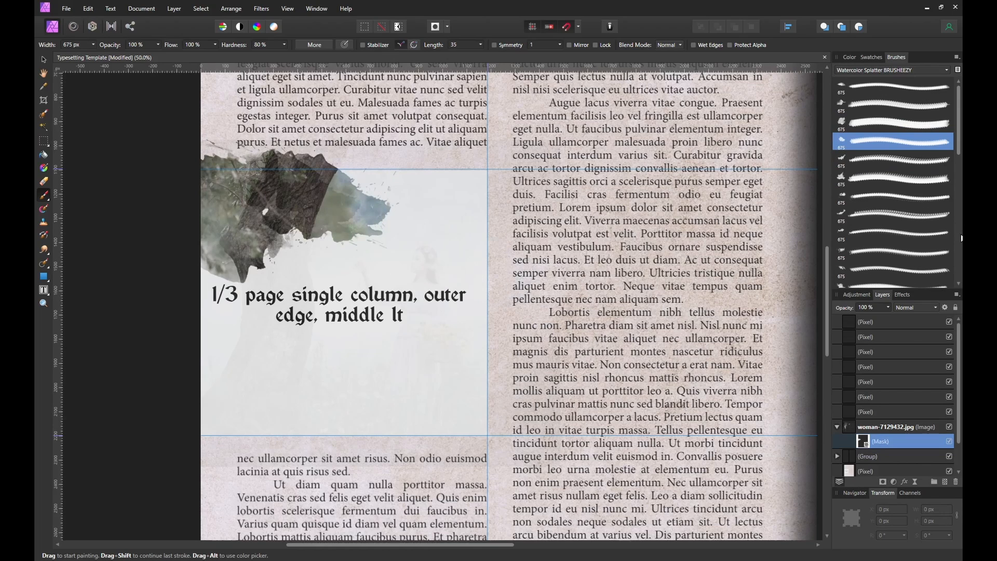
Reveal the blue hills along the image's upper right edge by painting the mask with varied splatter brushes from the same set.
{"action": "left_click", "coordinate": [856, 269]}
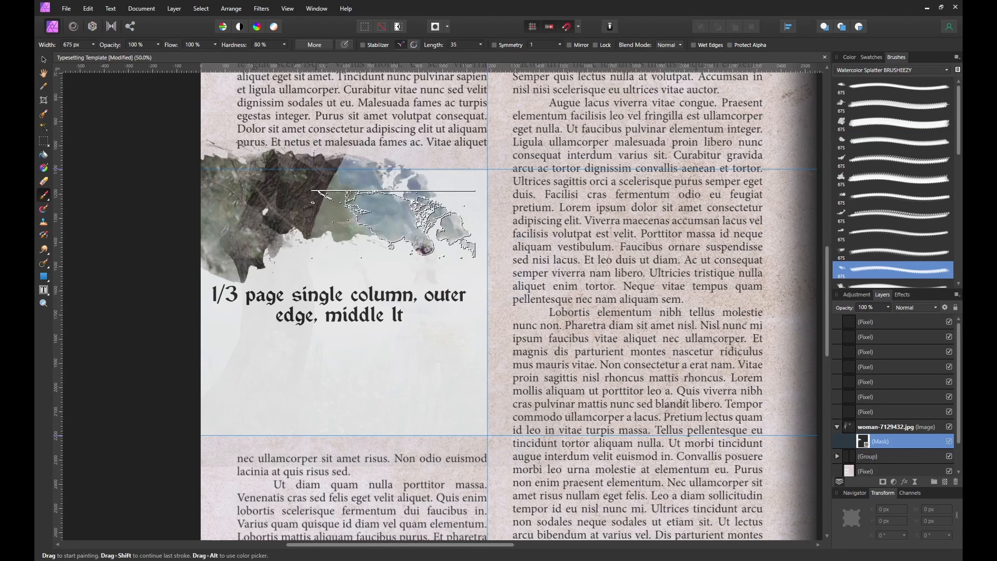
{"action": "left_click", "coordinate": [881, 251]}
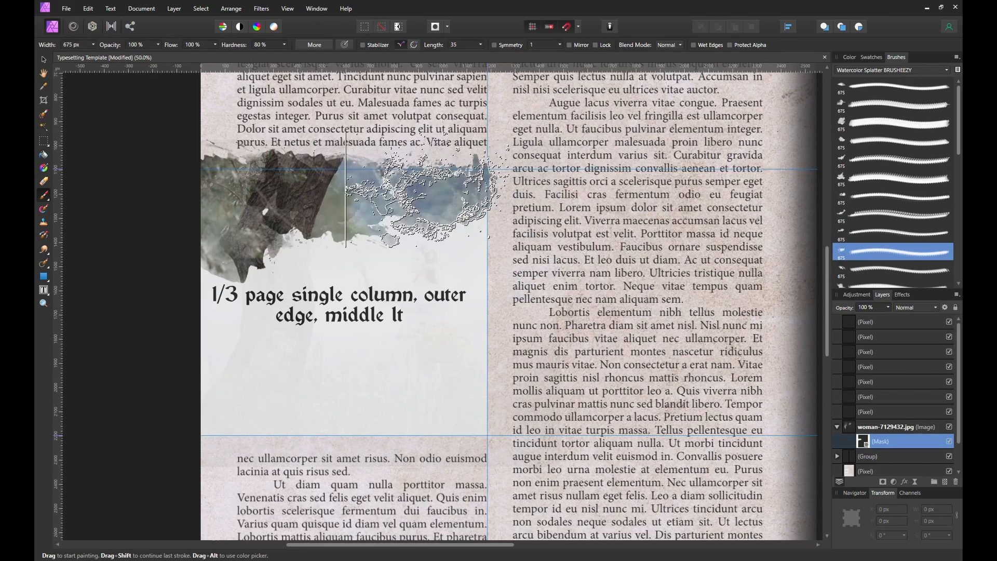
{"action": "left_click", "coordinate": [896, 215]}
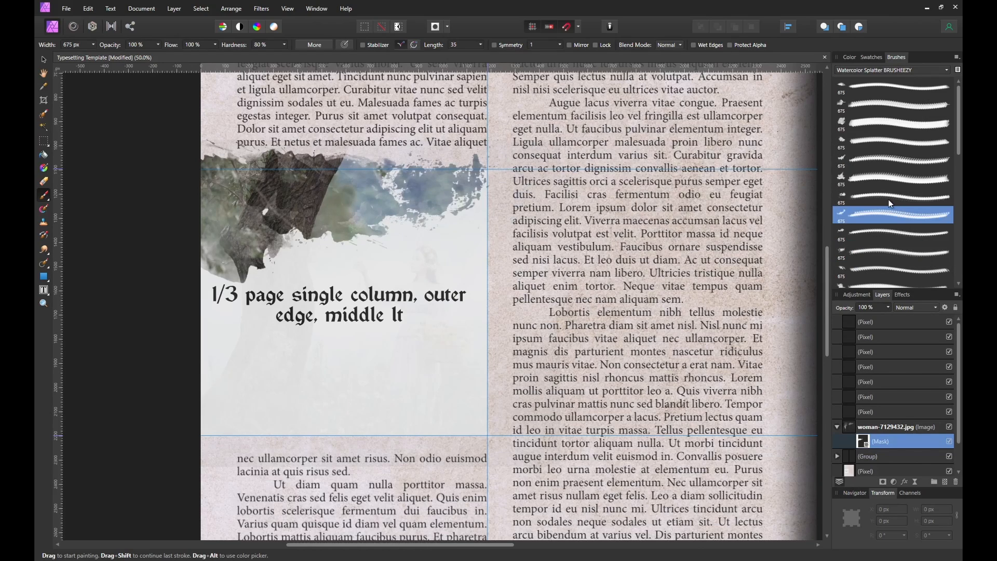
{"action": "left_click", "coordinate": [894, 196]}
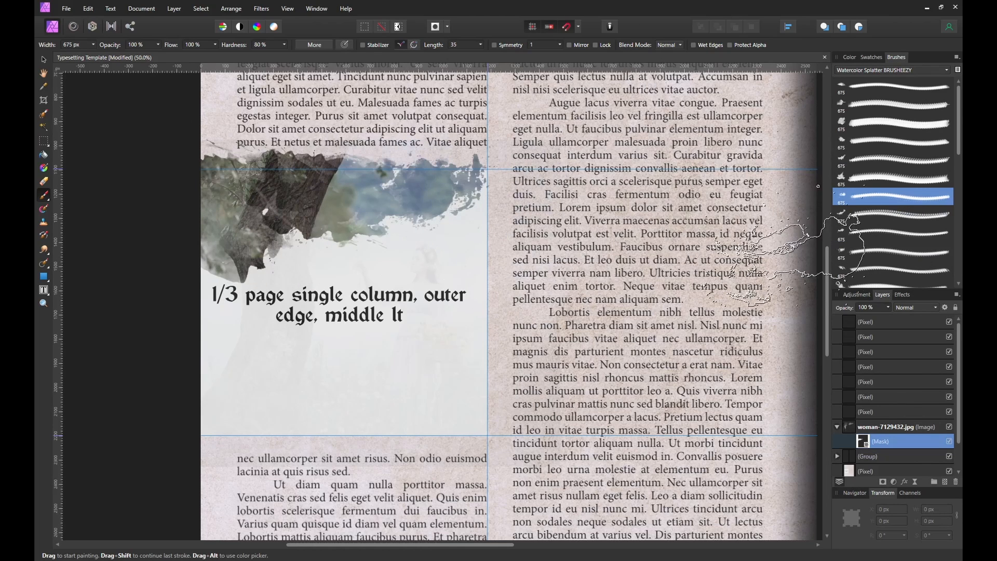
Extend the revealed upper band of the image across the column guide on the mask with a drip-edged splatter brush.
{"action": "scroll", "coordinate": [958, 275], "scroll_direction": "down", "scroll_amount": 2}
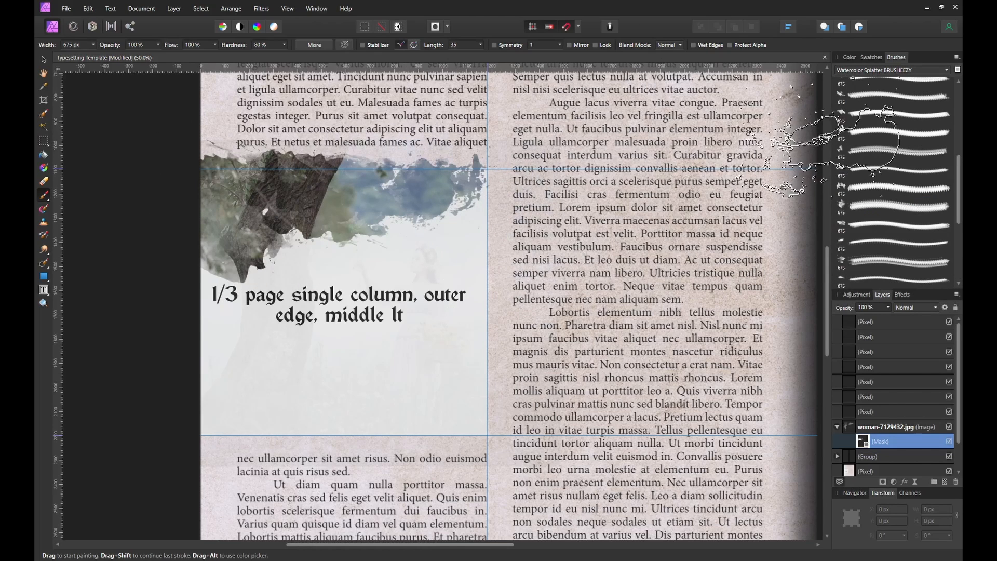
{"action": "left_click", "coordinate": [894, 191]}
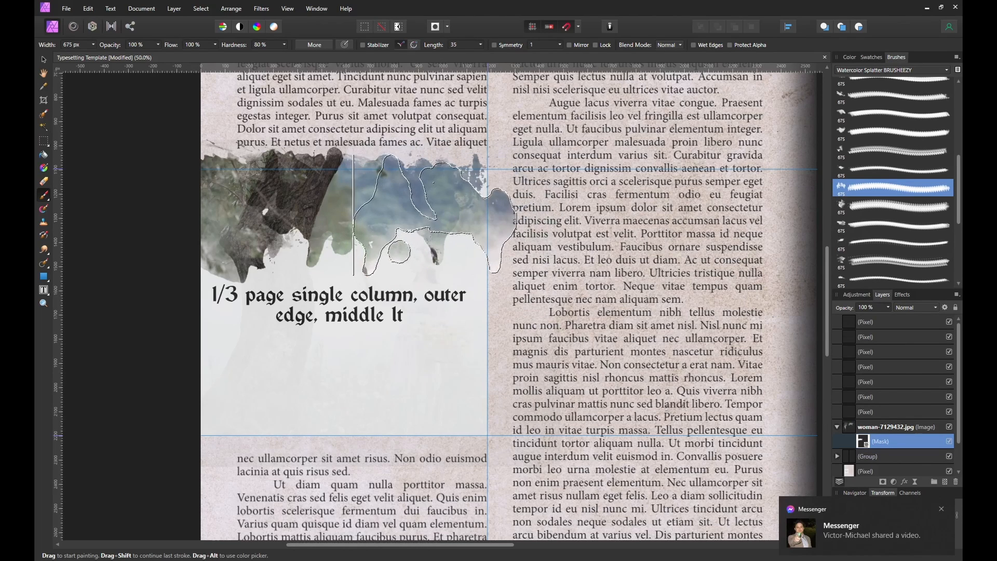
{"action": "left_click", "coordinate": [430, 190]}
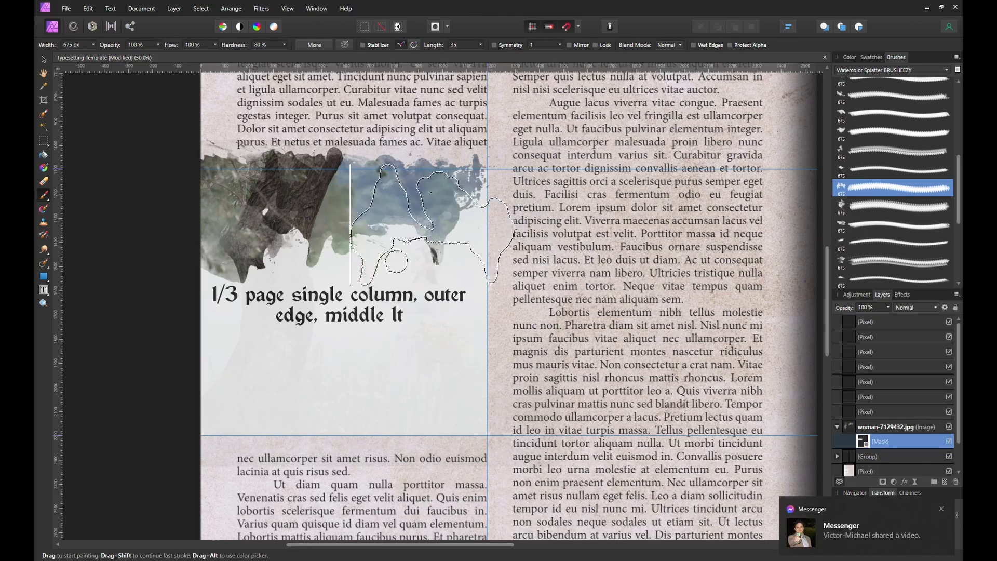
Stamp two other splatter brushes on the mask to reveal the woman's face, arm and flower basket.
{"action": "left_click", "coordinate": [898, 261]}
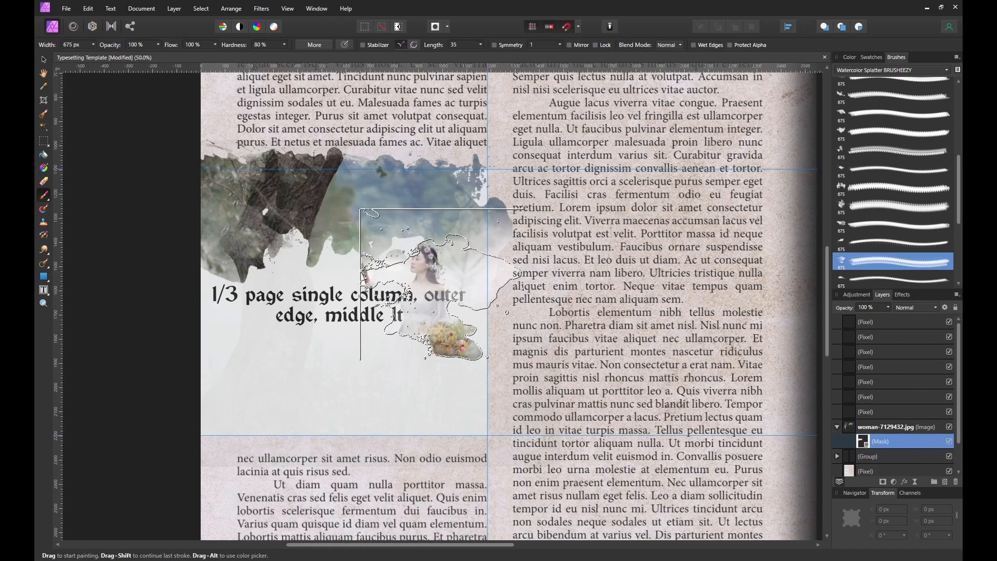
{"action": "left_click", "coordinate": [437, 288]}
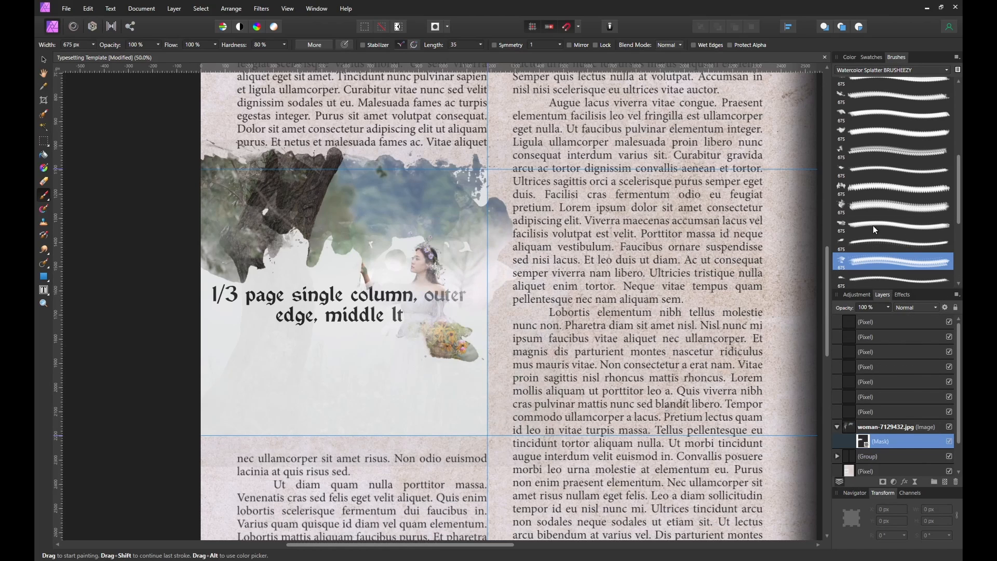
{"action": "left_click", "coordinate": [896, 224]}
{"action": "left_click", "coordinate": [399, 261]}
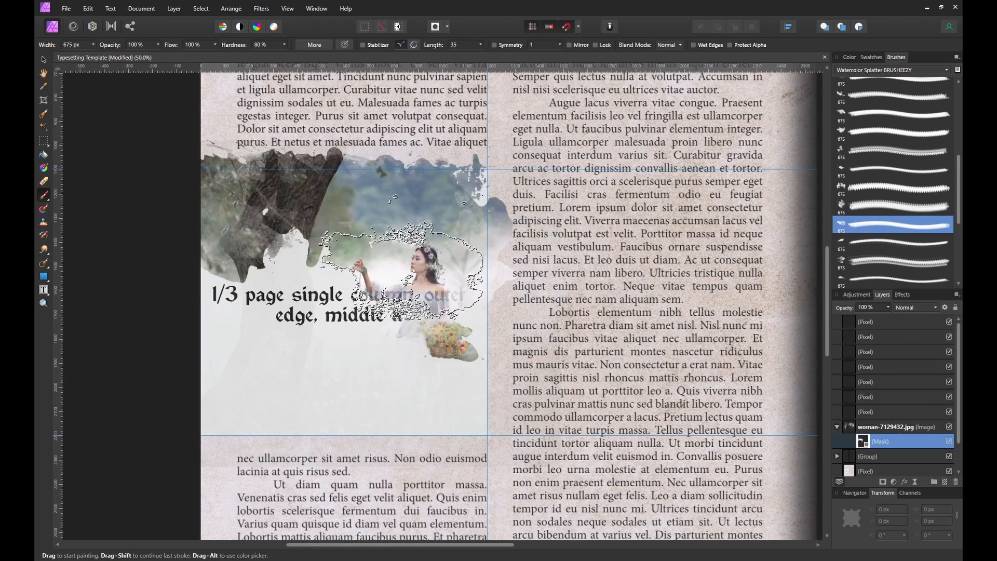
Paint the mask with the drip-edged brush to reveal the tree trunk, the misty background and the woman's dress.
{"action": "left_click", "coordinate": [909, 194]}
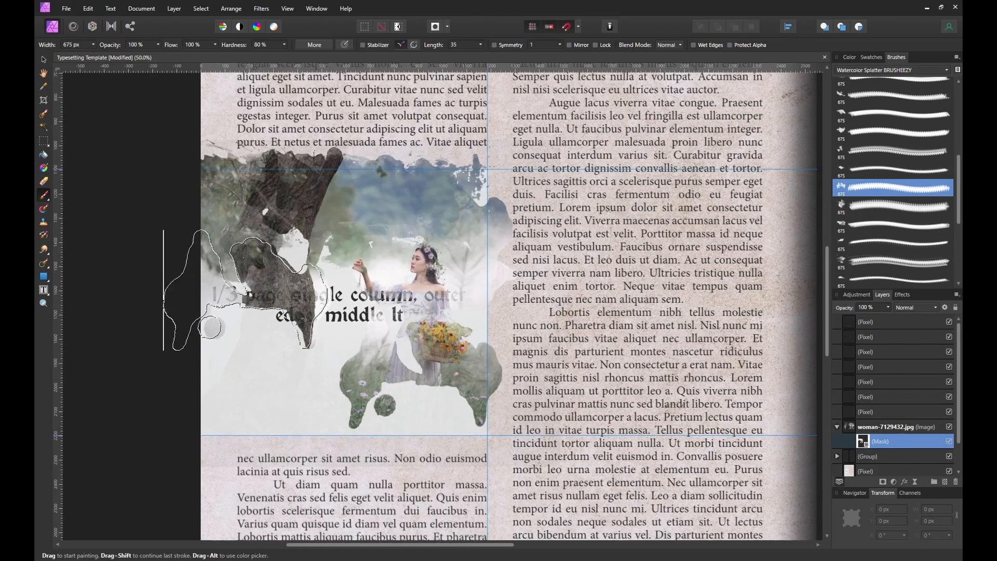
{"action": "left_click_drag", "start_coordinate": [285, 344], "coordinate": [378, 321]}
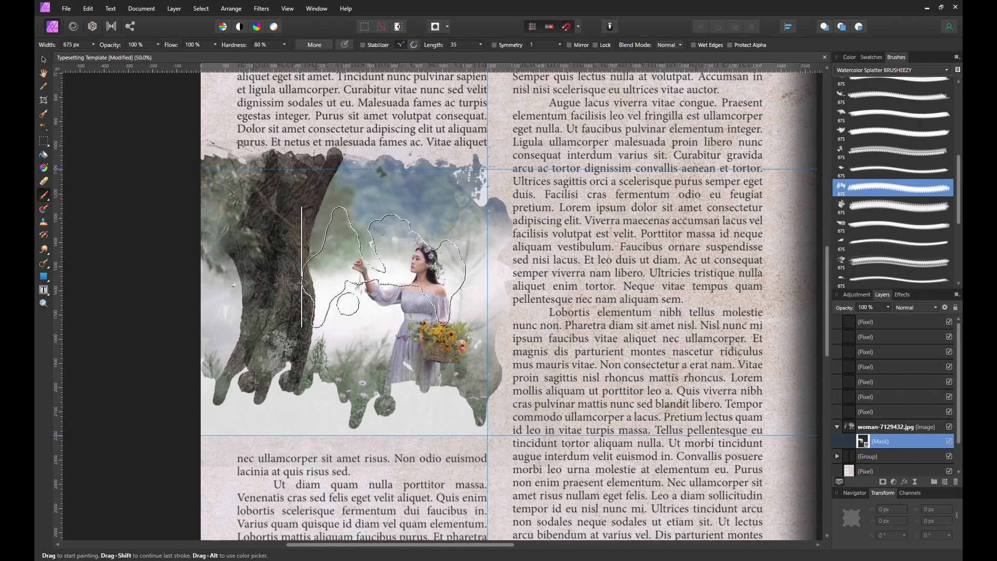
{"action": "mouse_move", "coordinate": [304, 279]}
{"action": "left_mouse_down"}
{"action": "mouse_move", "coordinate": [270, 324]}
{"action": "mouse_move", "coordinate": [275, 345]}
{"action": "mouse_move", "coordinate": [398, 338]}
{"action": "left_mouse_up"}
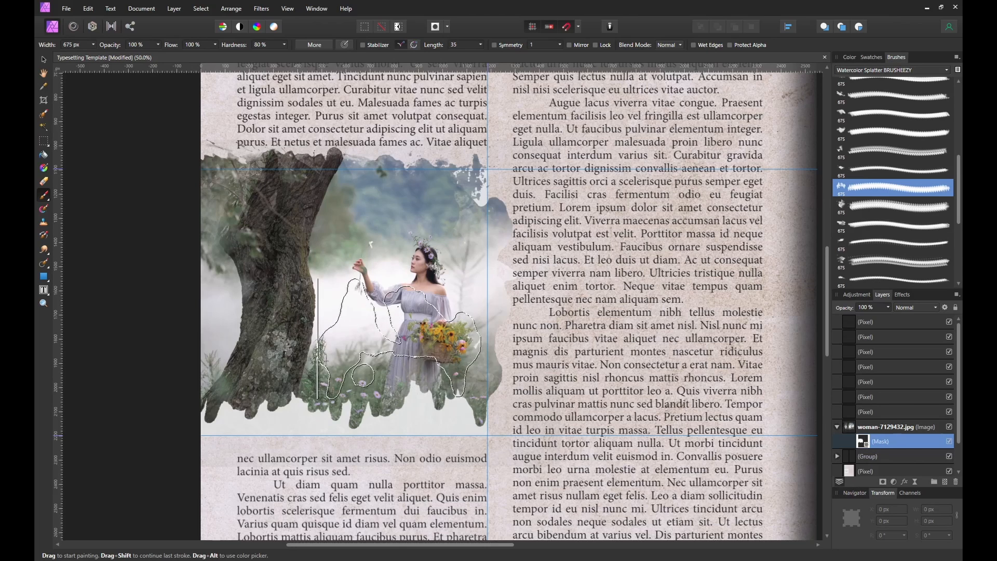
Reveal the flowering meadow along the image's lower edge by painting the mask with several ragged splatter brushes.
{"action": "left_click", "coordinate": [857, 120]}
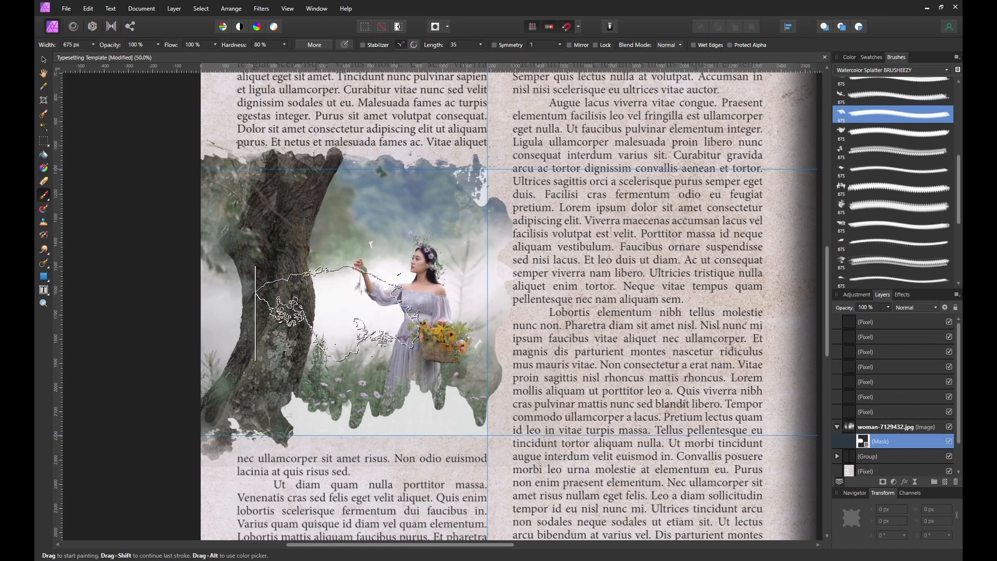
{"action": "left_click", "coordinate": [908, 79]}
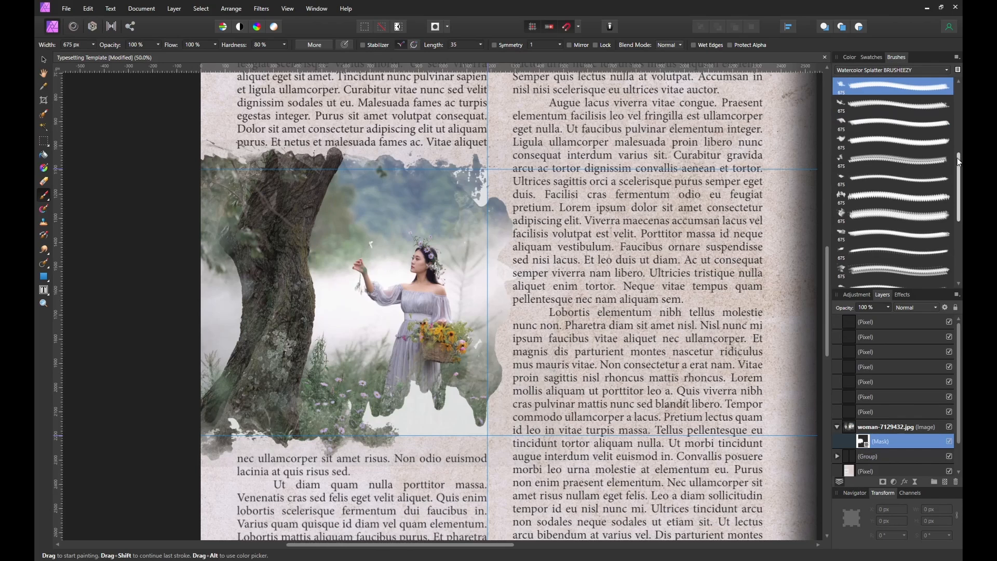
{"action": "scroll", "coordinate": [924, 162], "scroll_direction": "up", "scroll_amount": 2}
{"action": "left_click", "coordinate": [879, 118]}
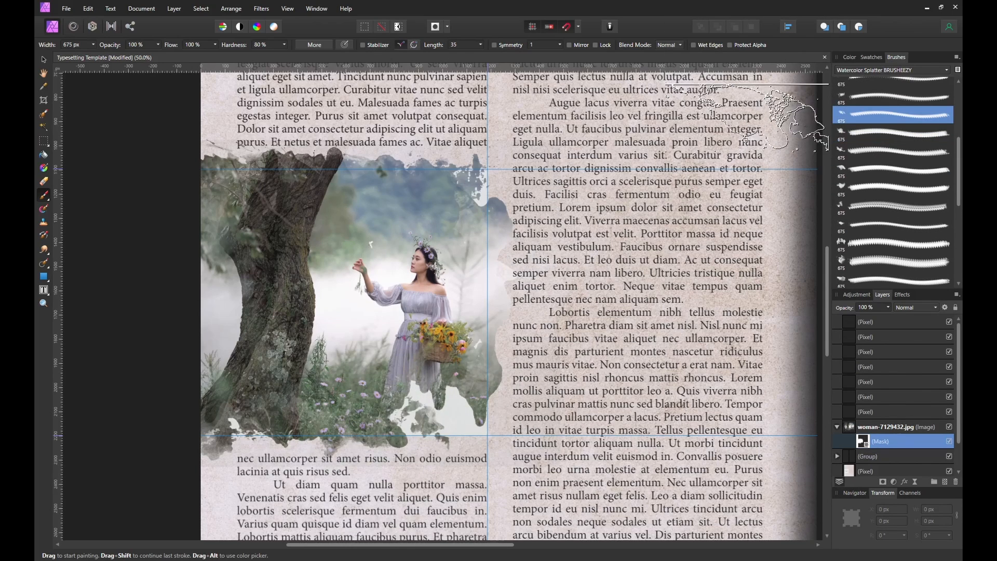
Fill the mask's remaining gaps near the dress hem and extend the image's lower right edge past the column guide with other splatter brushes.
{"action": "left_click", "coordinate": [898, 96]}
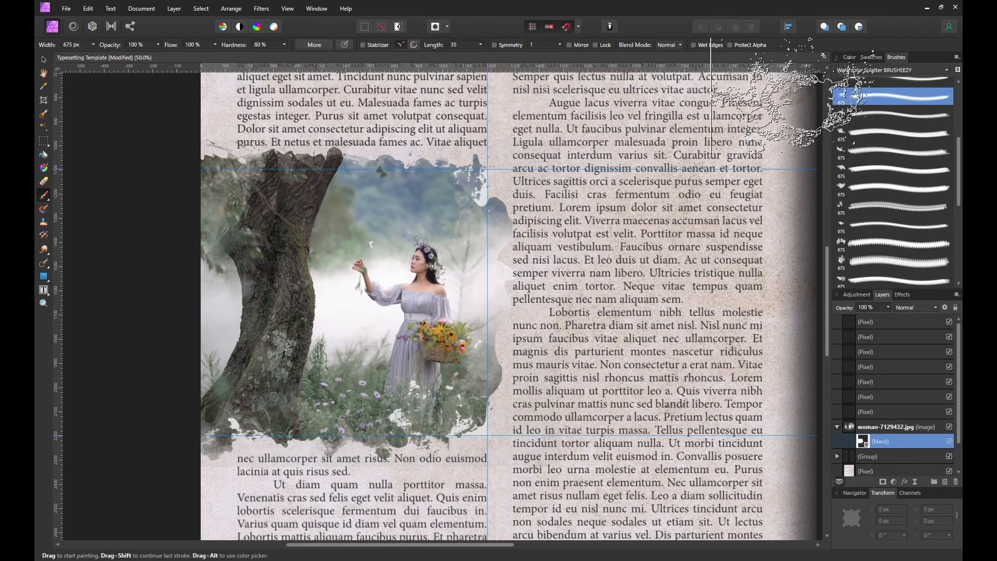
{"action": "left_click_drag", "start_coordinate": [955, 149], "coordinate": [956, 123]}
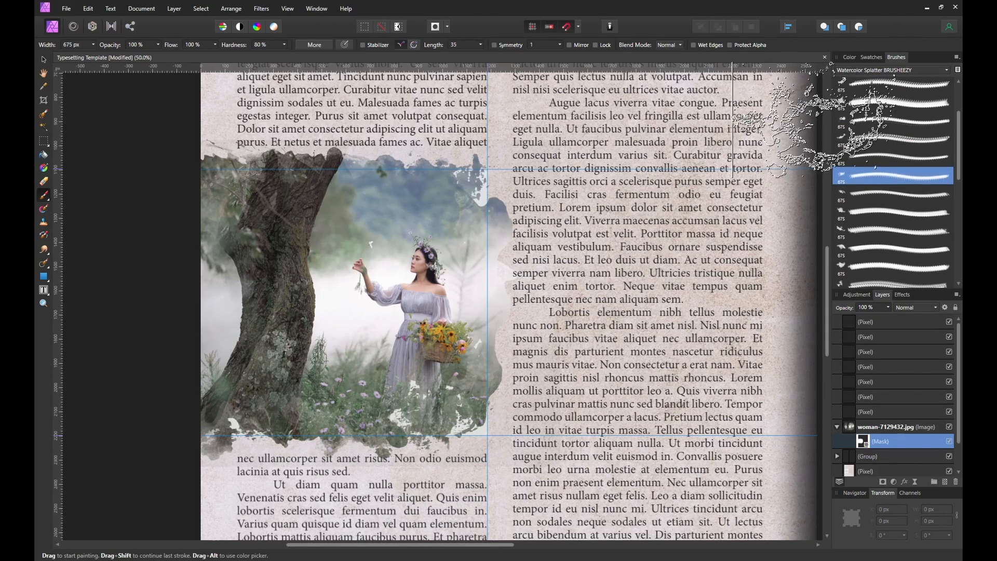
{"action": "left_click", "coordinate": [882, 139]}
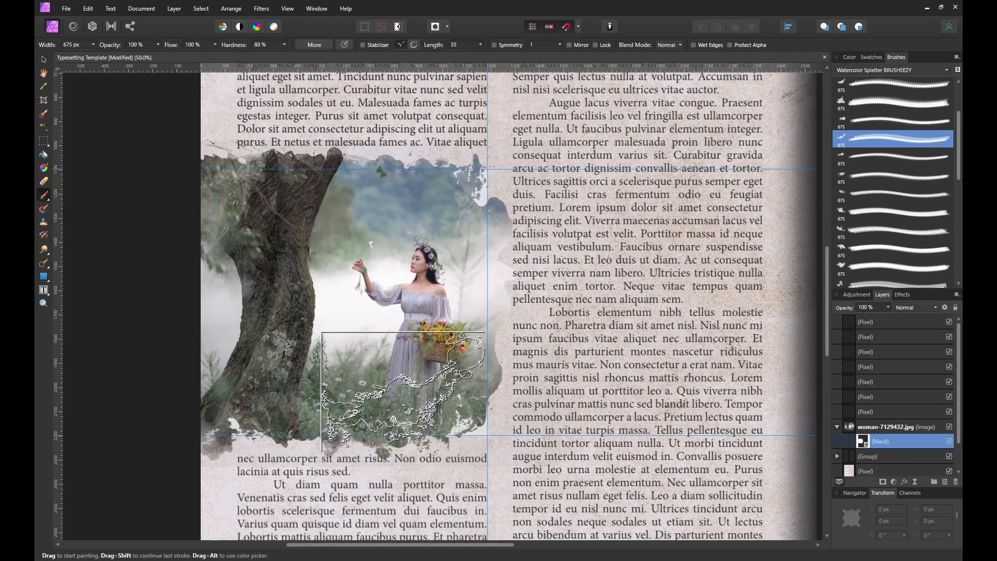
{"action": "mouse_move", "coordinate": [404, 407]}
{"action": "left_mouse_down"}
{"action": "mouse_move", "coordinate": [454, 394]}
{"action": "mouse_move", "coordinate": [423, 377]}
{"action": "left_mouse_up"}
{"action": "left_click", "coordinate": [878, 97]}
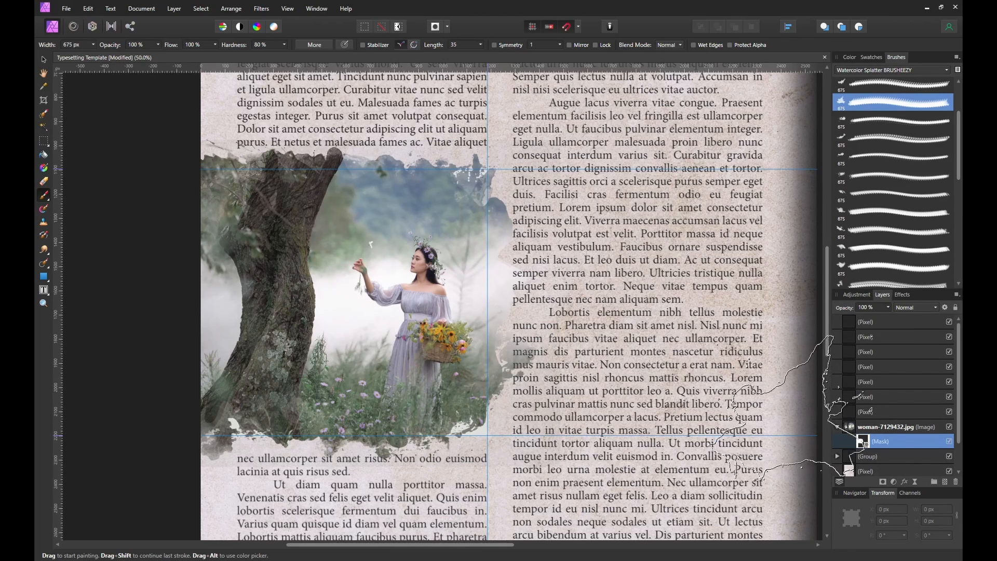
Collapse the woman image layer and add a new pixel layer directly above the group beneath it.
{"action": "left_click", "coordinate": [836, 427]}
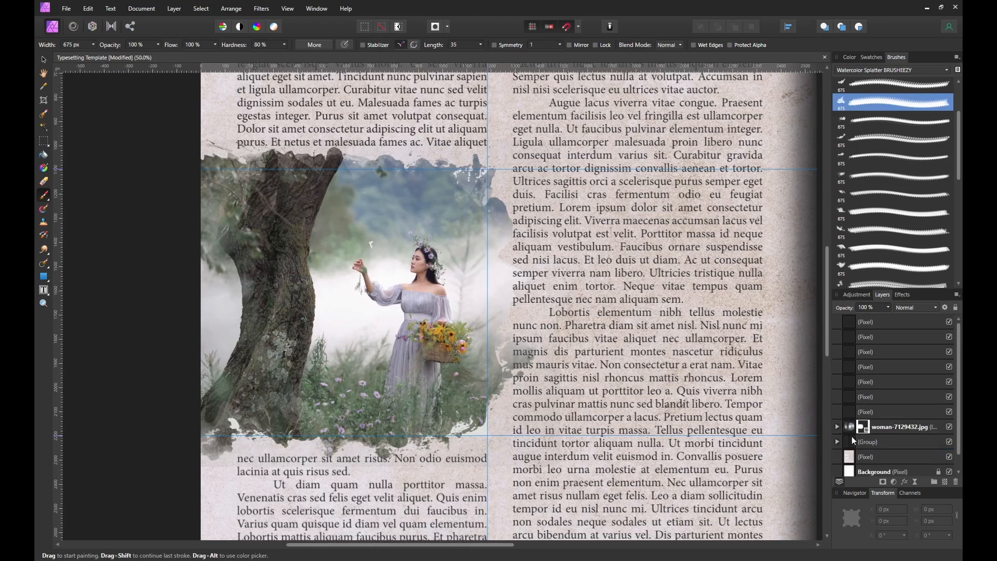
{"action": "left_click", "coordinate": [882, 442]}
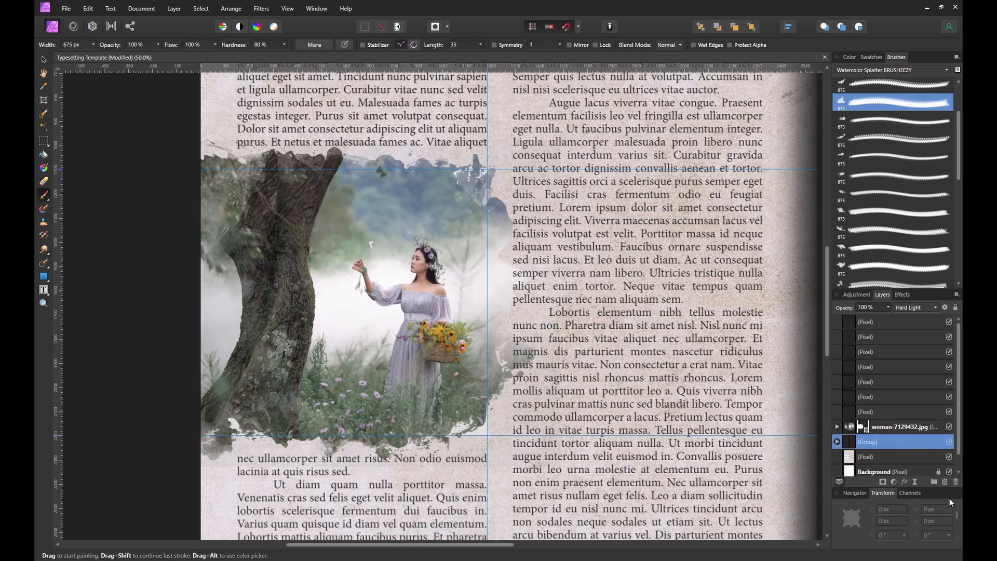
{"action": "left_click", "coordinate": [945, 481]}
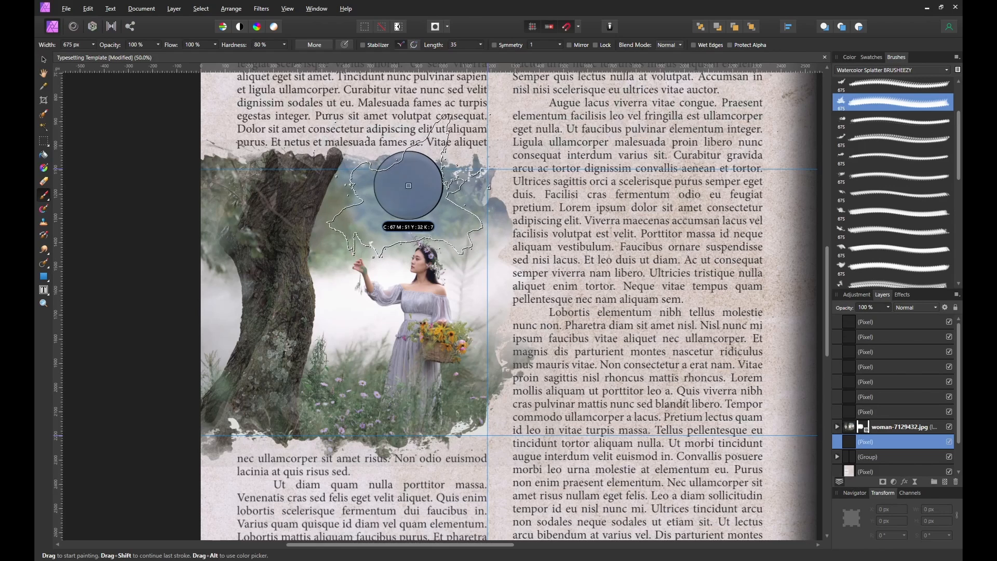
Sample the hills' blue and paint splatters of it on the new layer around the image's upper right edge.
{"action": "left_click_drag", "start_coordinate": [424, 185], "coordinate": [465, 160]}
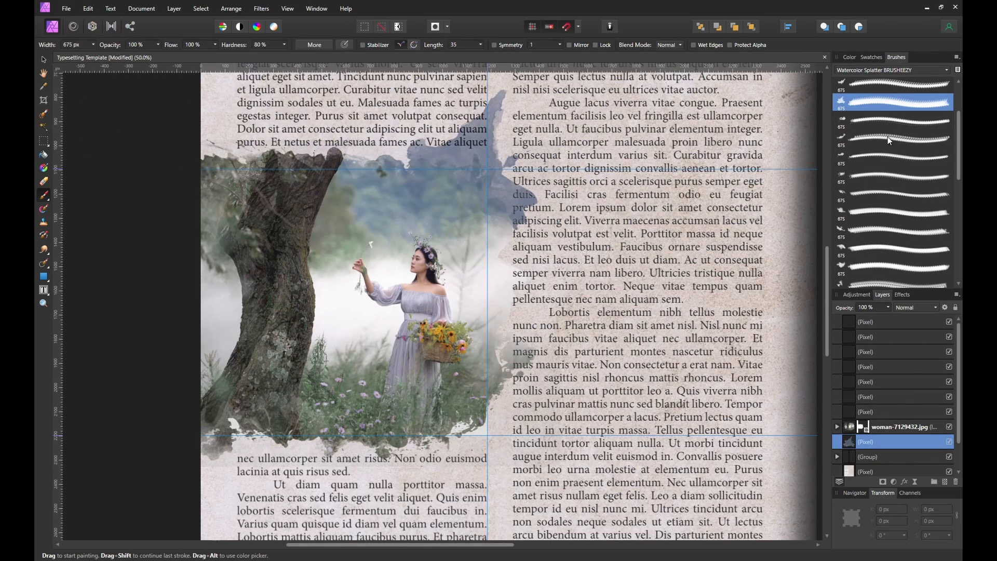
{"action": "left_click", "coordinate": [883, 122]}
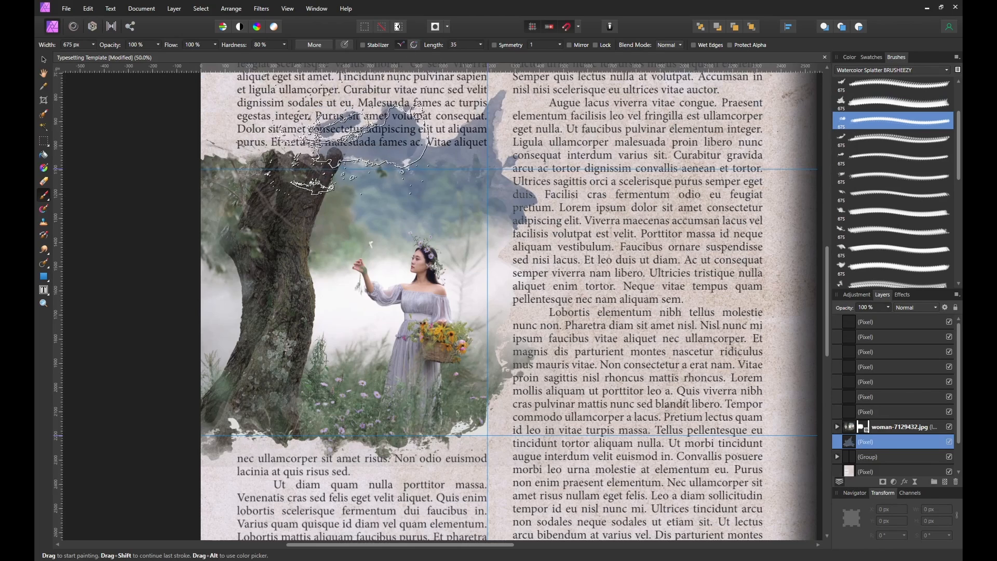
{"action": "left_click", "coordinate": [348, 153]}
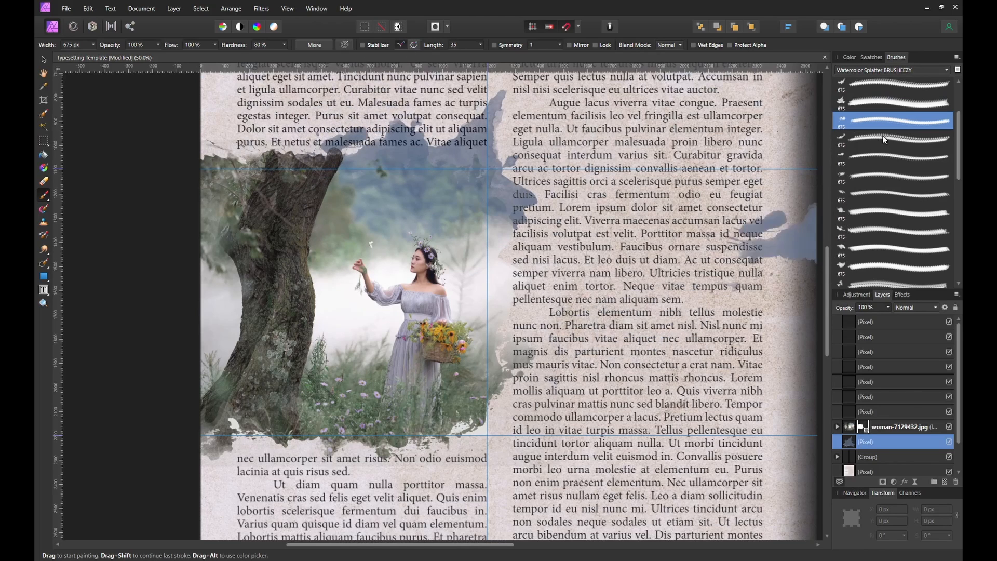
Paint muted green splatters on the same layer above the tree, along the image's upper left edge.
{"action": "left_click", "coordinate": [916, 250]}
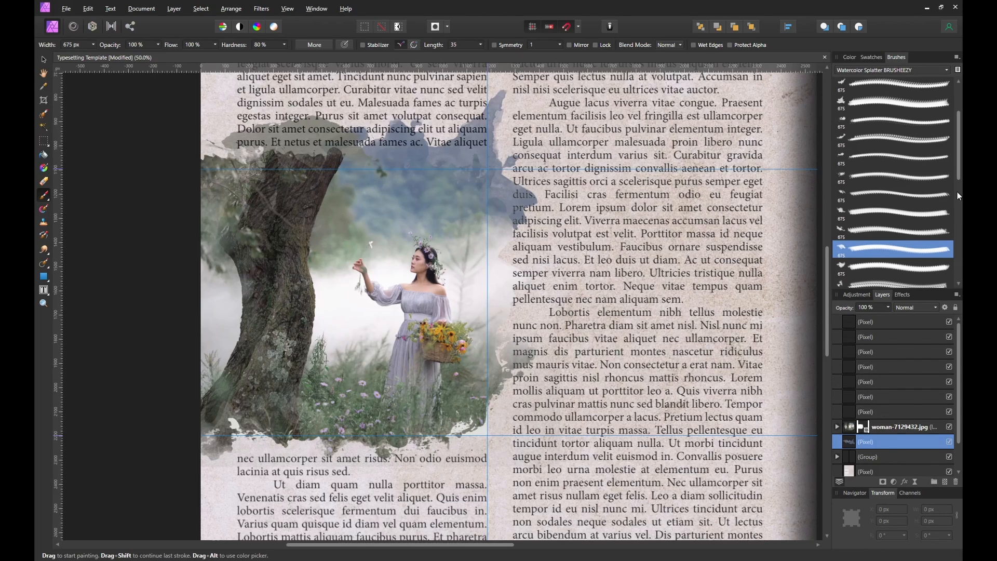
{"action": "scroll", "coordinate": [897, 232], "scroll_direction": "down", "scroll_amount": 3}
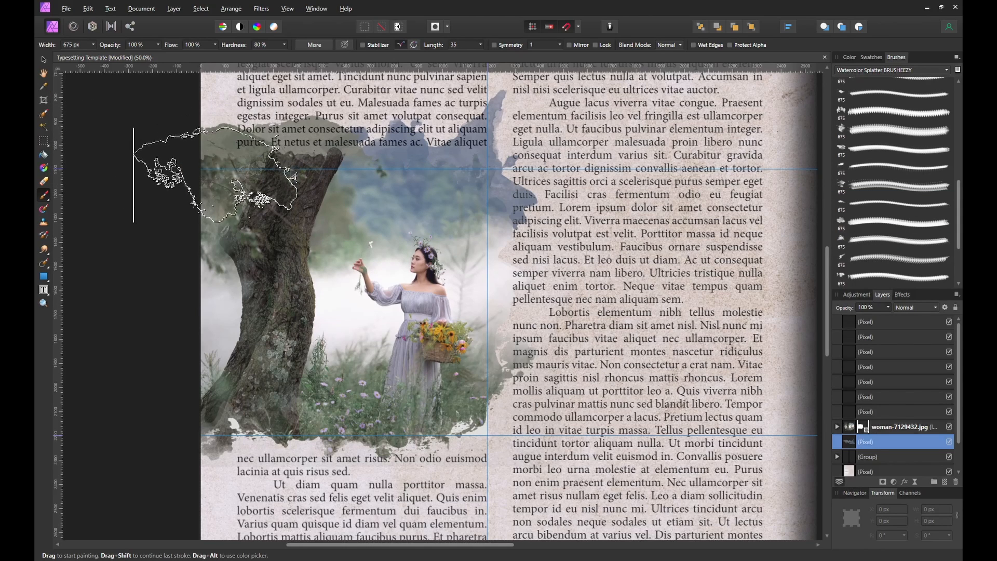
{"action": "left_click", "coordinate": [227, 160]}
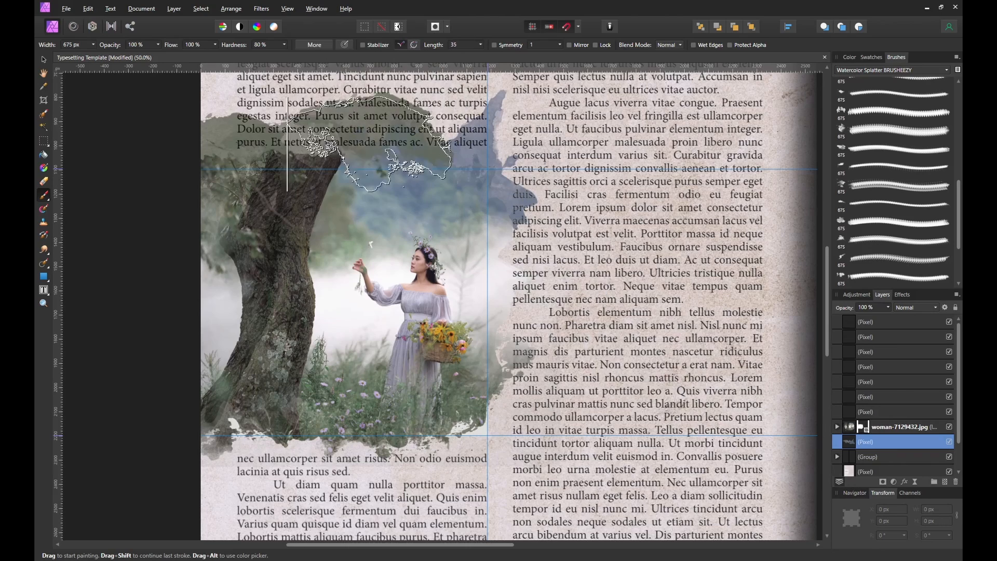
{"action": "left_click", "coordinate": [395, 134]}
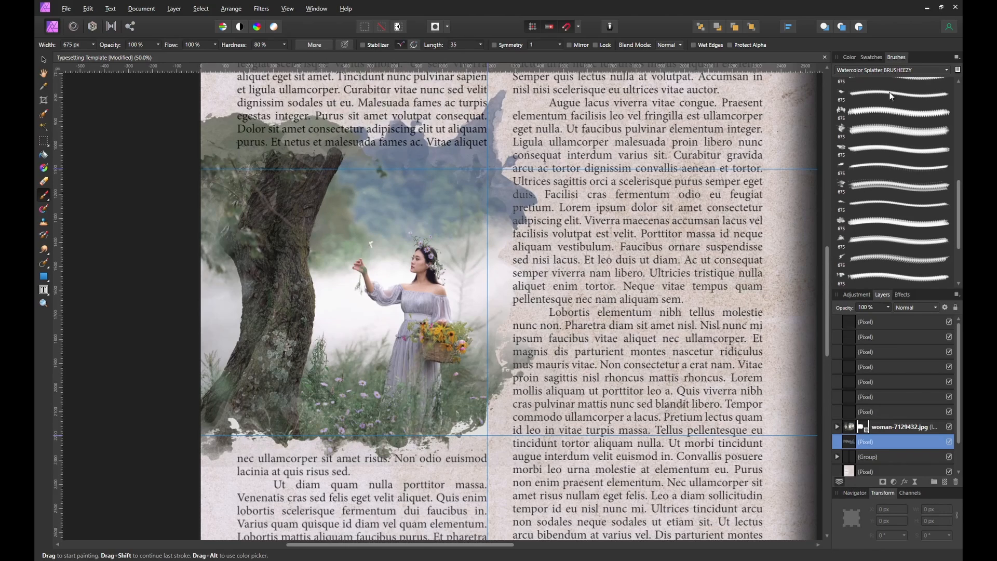
{"action": "left_click", "coordinate": [875, 131]}
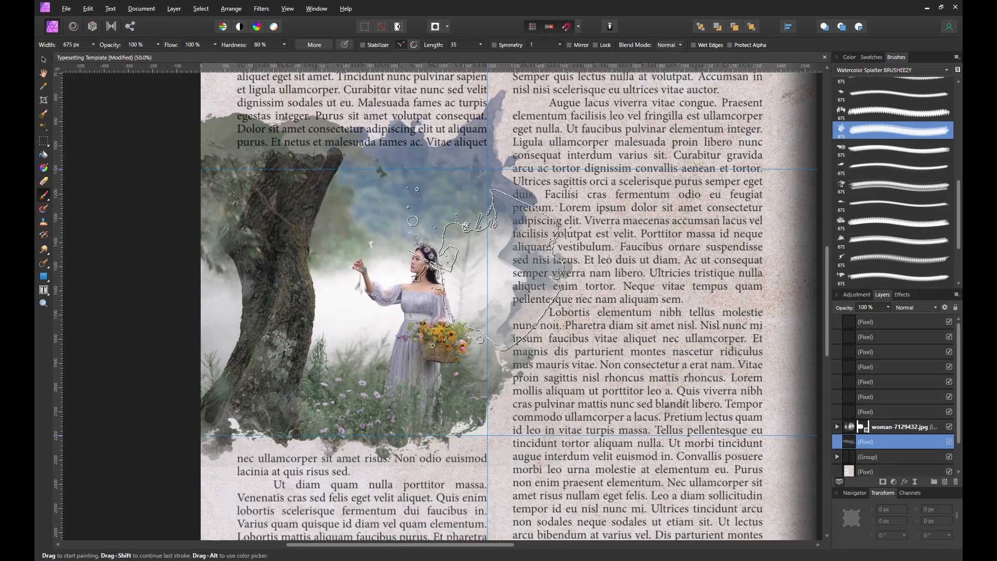
{"action": "left_click", "coordinate": [479, 257], "text": "alt"}
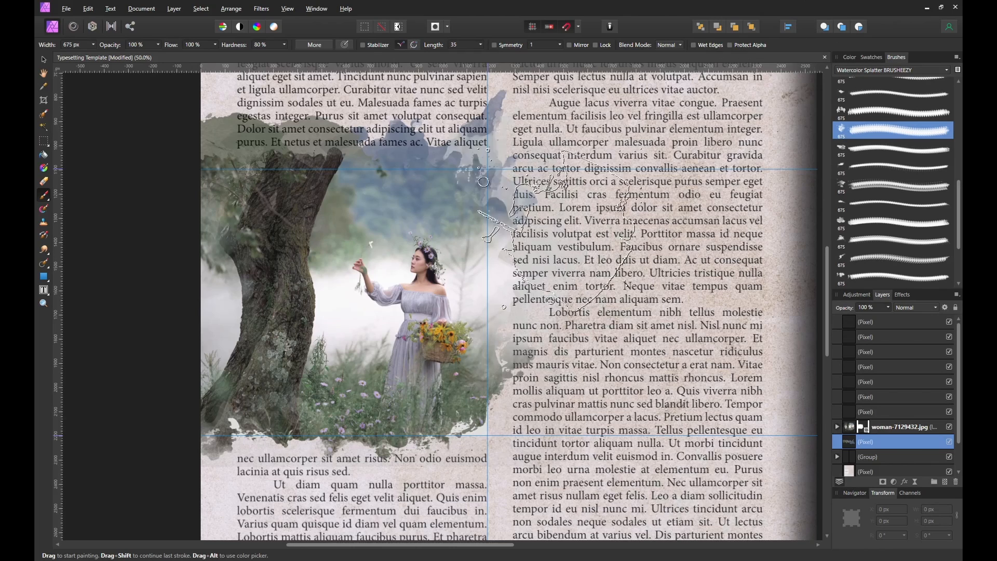
{"action": "left_click", "coordinate": [518, 317], "text": "alt"}
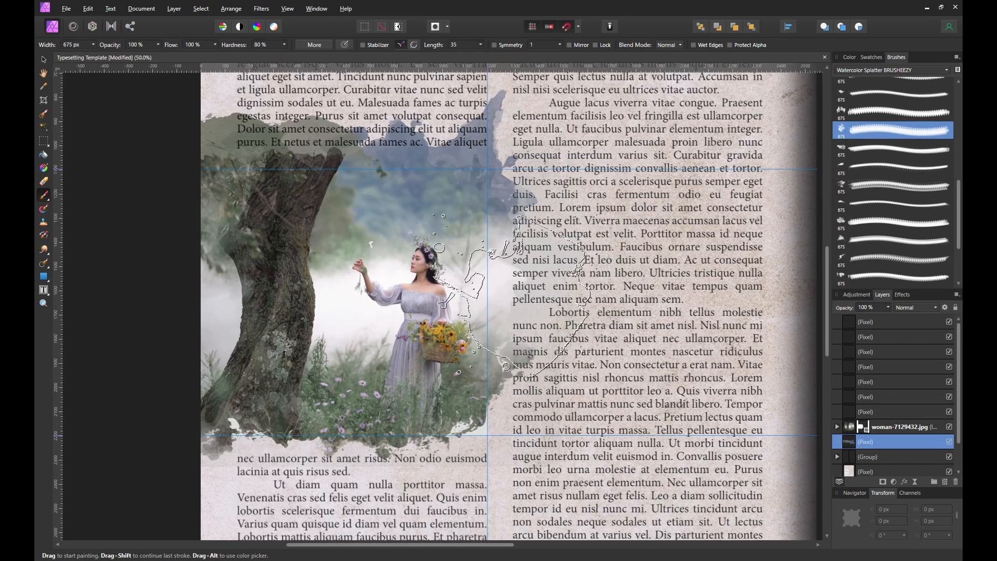
{"action": "left_click", "coordinate": [818, 449]}
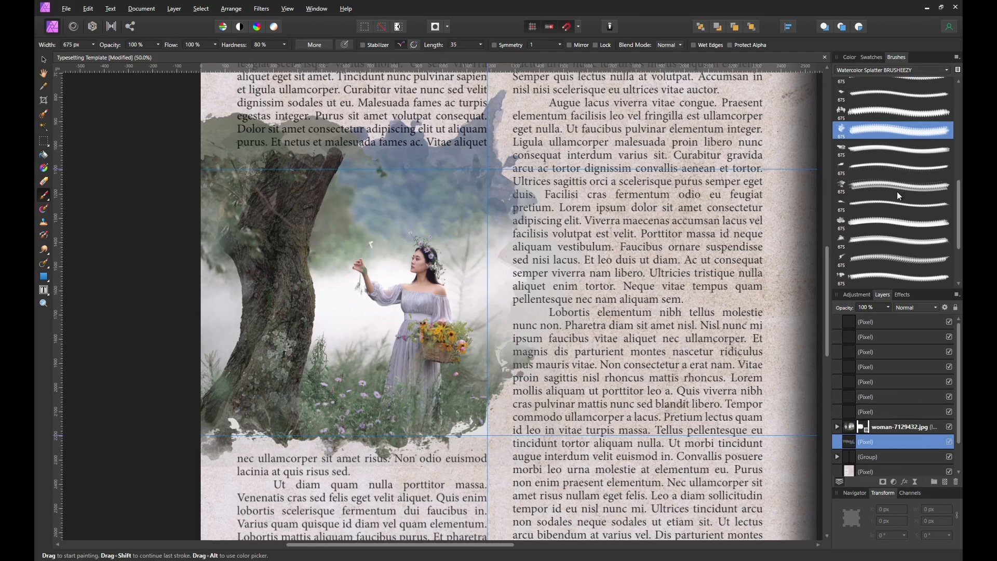
Paint muted green splatters at the image's lower right corner, spilling into the neighbouring text column, with two different splatter brushes.
{"action": "left_click", "coordinate": [881, 223]}
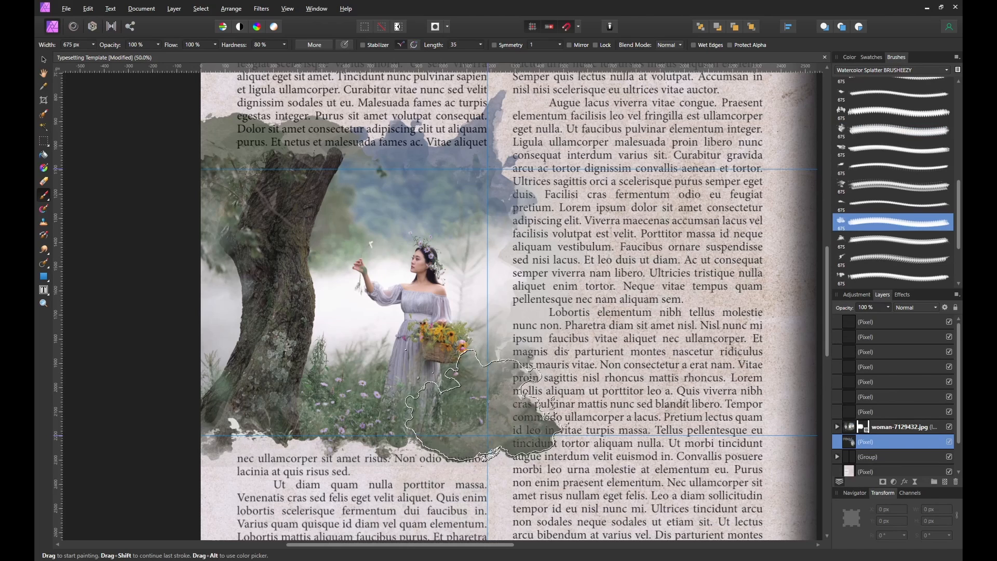
{"action": "left_click", "coordinate": [550, 412]}
{"action": "key", "text": "ctrl+z"}
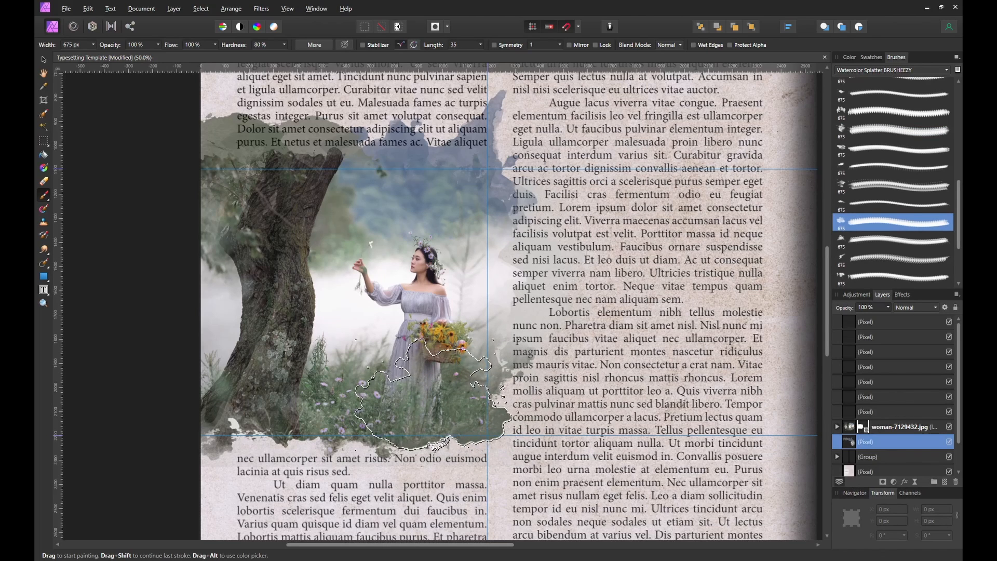
{"action": "left_click_drag", "start_coordinate": [440, 394], "coordinate": [649, 358]}
{"action": "key", "text": "ctrl+z"}
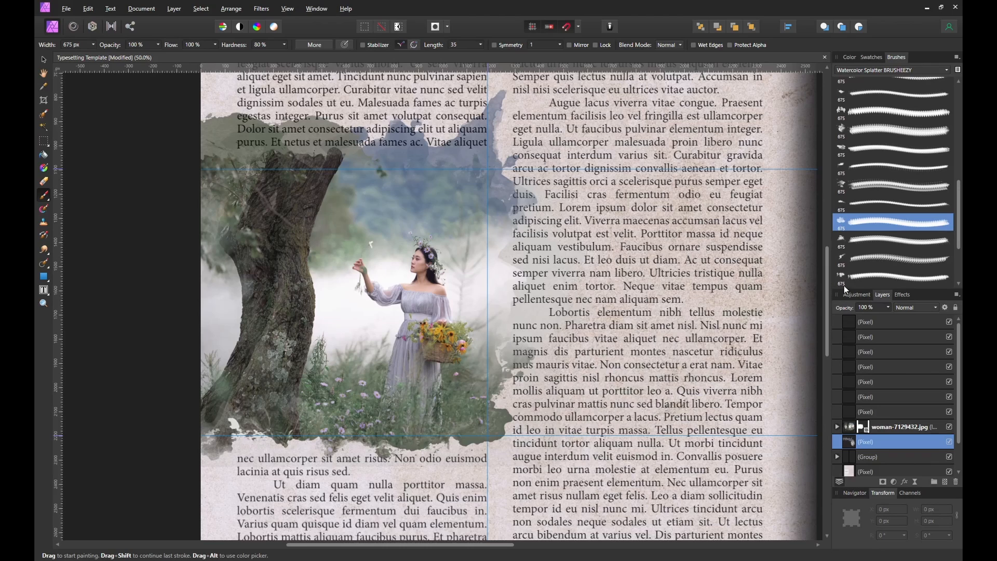
{"action": "left_click", "coordinate": [922, 241]}
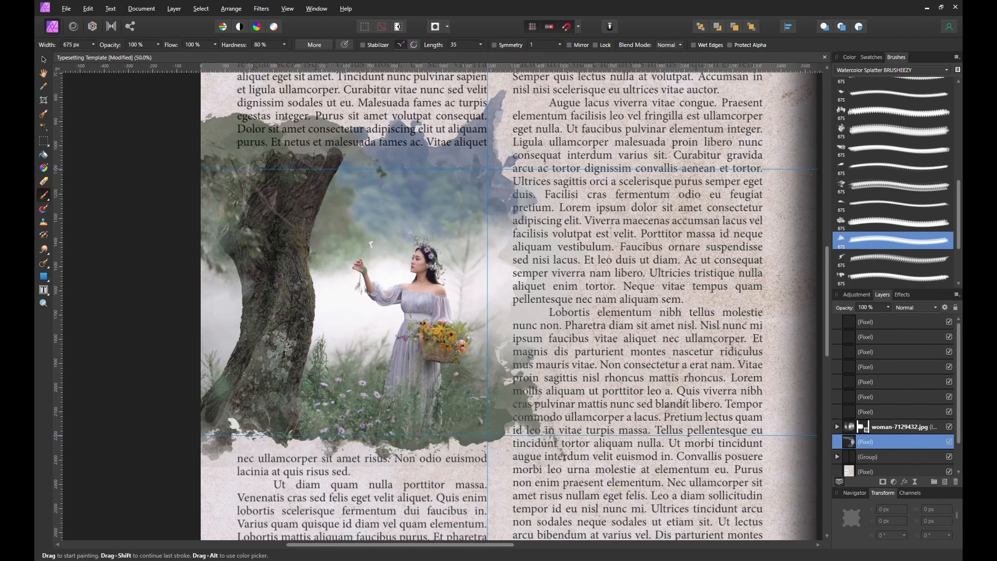
Stamp muted green with another splatter brush below the image's lower edge, undoing the stray stamp on the text column.
{"action": "left_click_drag", "start_coordinate": [959, 224], "coordinate": [954, 186]}
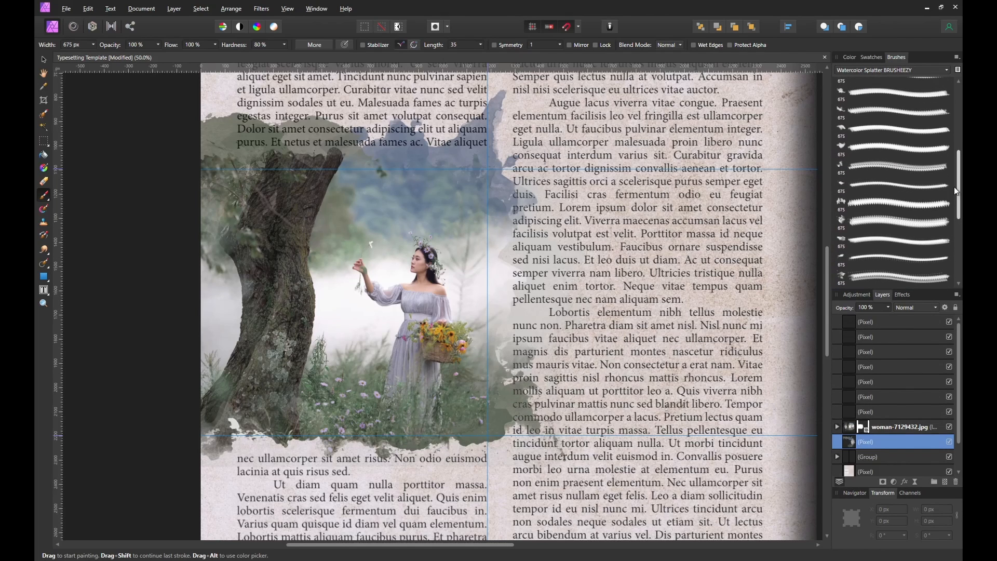
{"action": "left_click", "coordinate": [887, 147]}
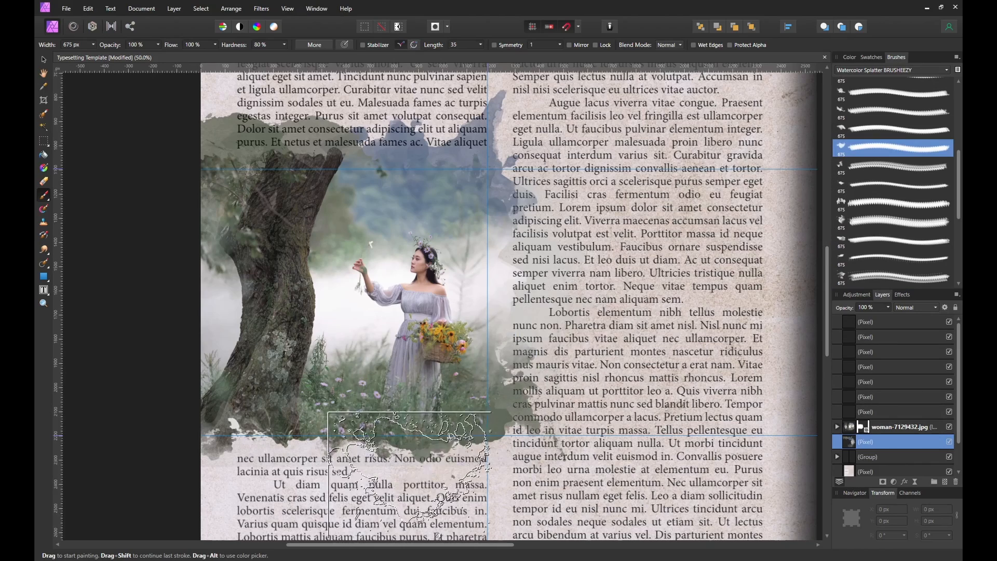
{"action": "left_click_drag", "start_coordinate": [407, 456], "coordinate": [413, 452]}
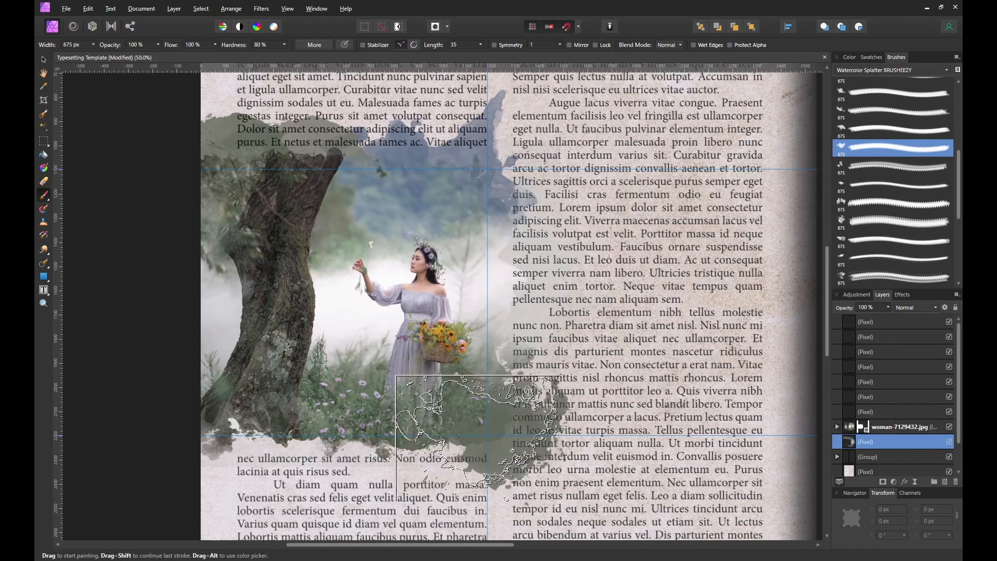
{"action": "left_click", "coordinate": [433, 442]}
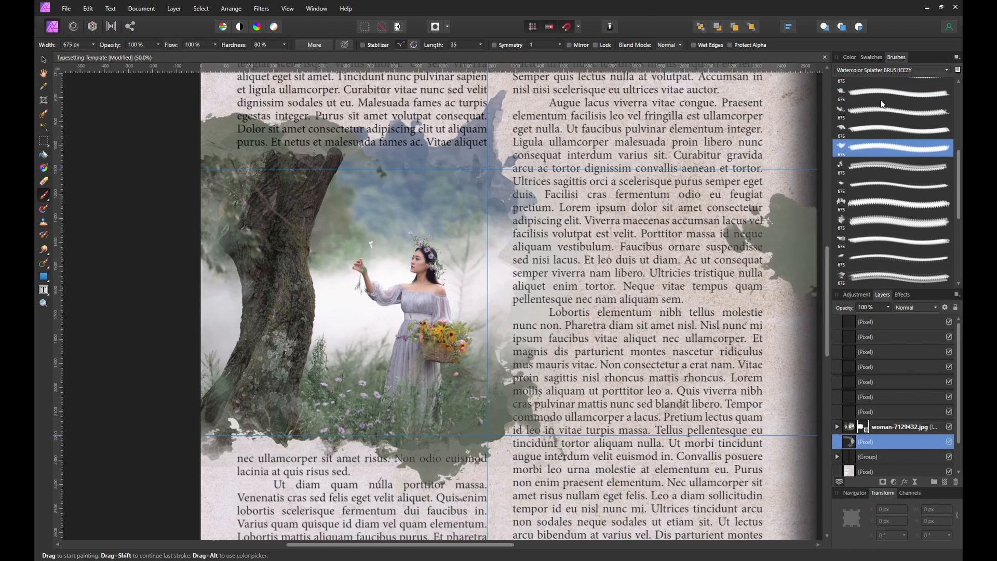
{"action": "left_click", "coordinate": [639, 216]}
{"action": "key", "text": "ctrl+z"}
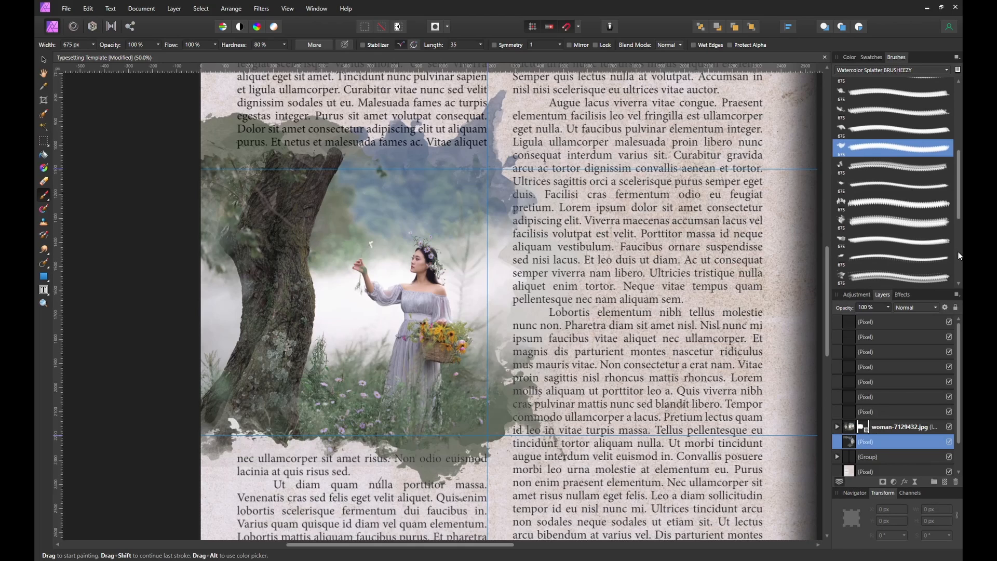
Add fine splatter specks and a broader muted green stamp below the tree at the image's lower left edge using several brushes.
{"action": "scroll", "coordinate": [911, 244], "scroll_direction": "down", "scroll_amount": 3}
{"action": "left_click", "coordinate": [880, 223]}
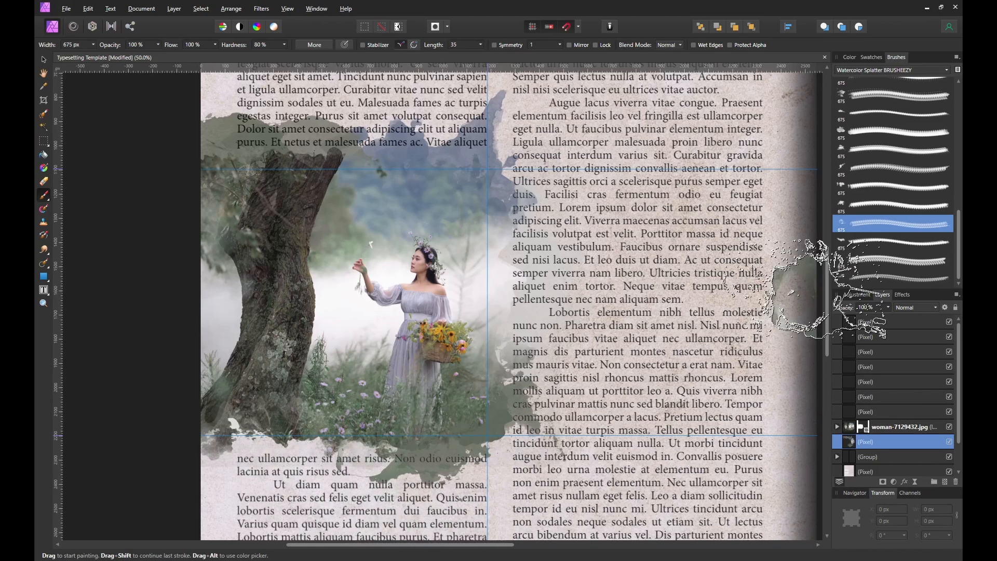
{"action": "left_click", "coordinate": [878, 242]}
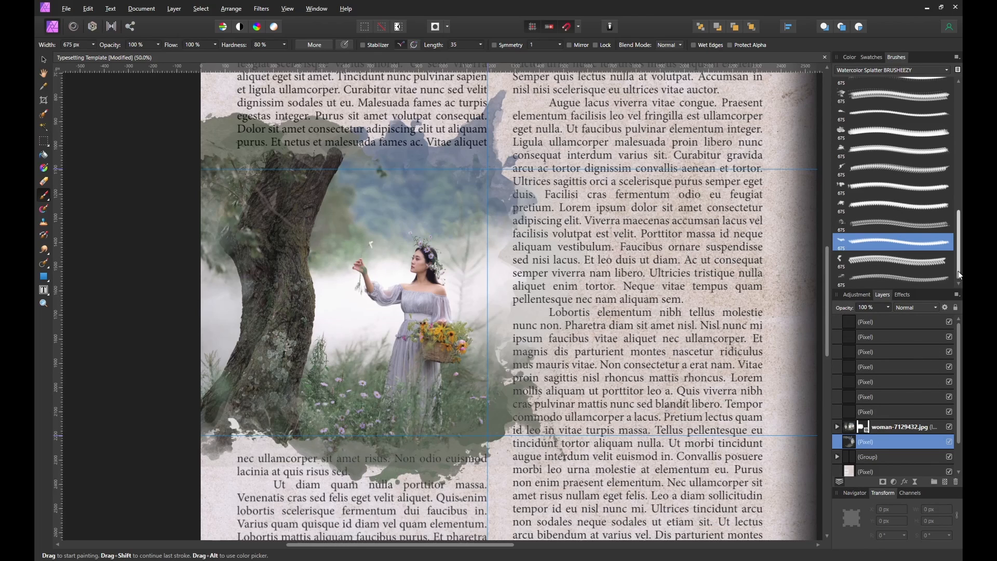
{"action": "left_click", "coordinate": [873, 275]}
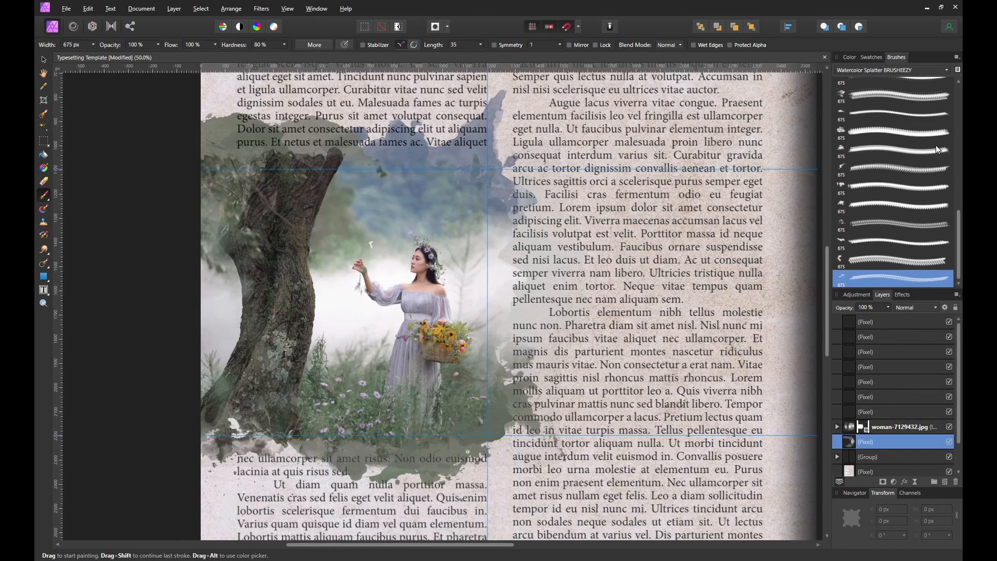
{"action": "scroll", "coordinate": [960, 276], "scroll_direction": "up", "scroll_amount": 5}
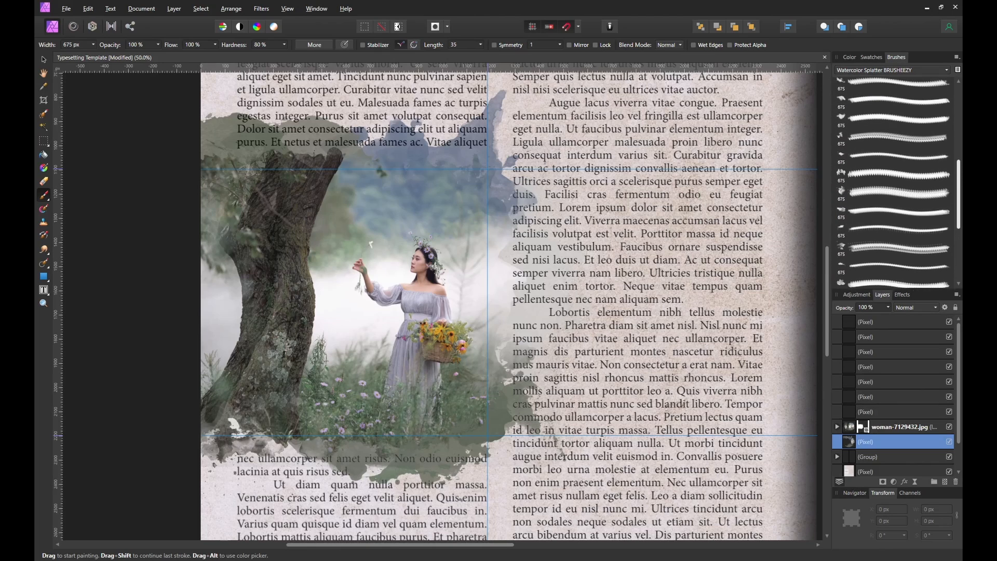
{"action": "left_click", "coordinate": [886, 108]}
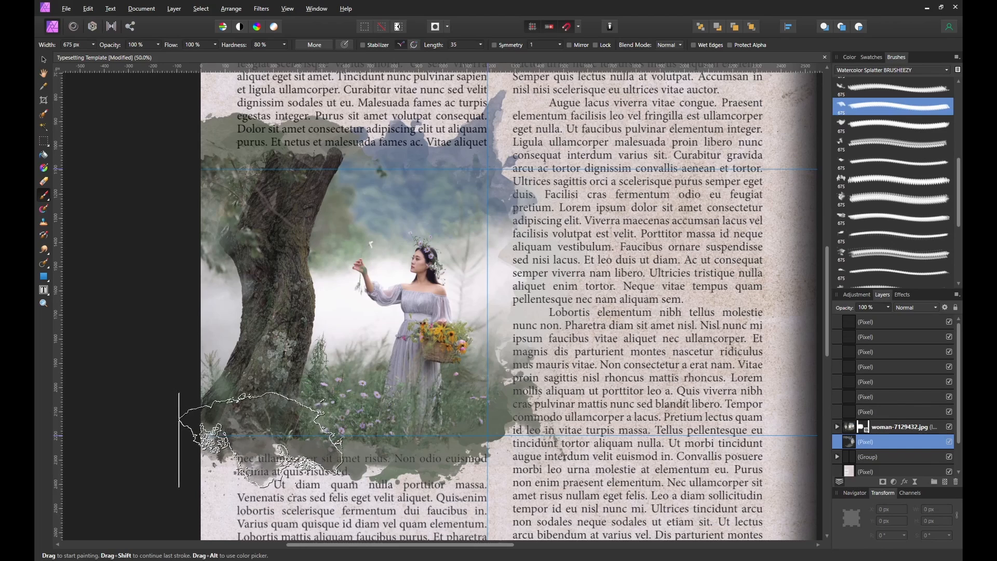
Stamp another muted green splatter below the tree, and lower the splatter layer's opacity to 49%.
{"action": "left_click", "coordinate": [260, 447]}
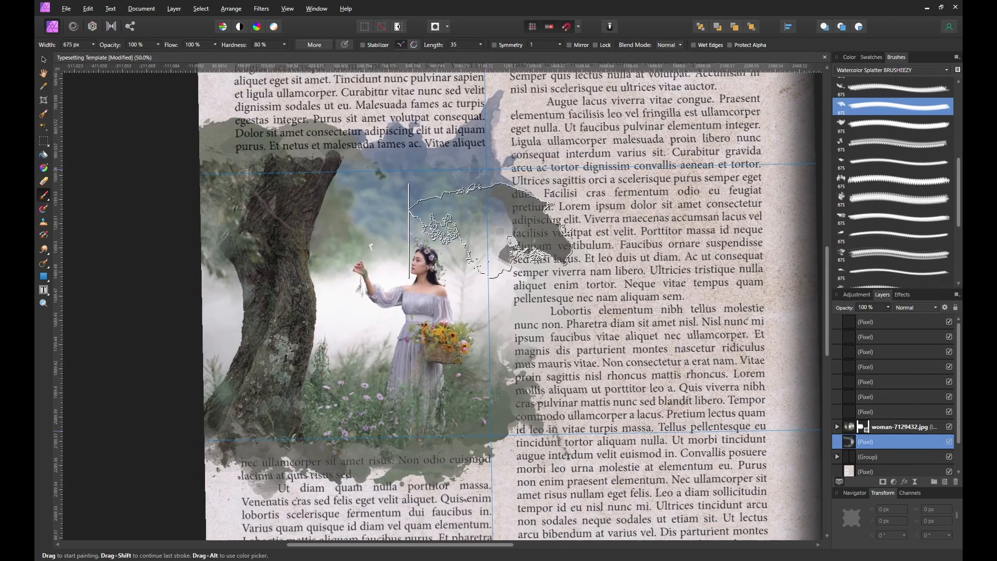
{"action": "scroll", "coordinate": [498, 229], "scroll_direction": "down", "scroll_amount": 3}
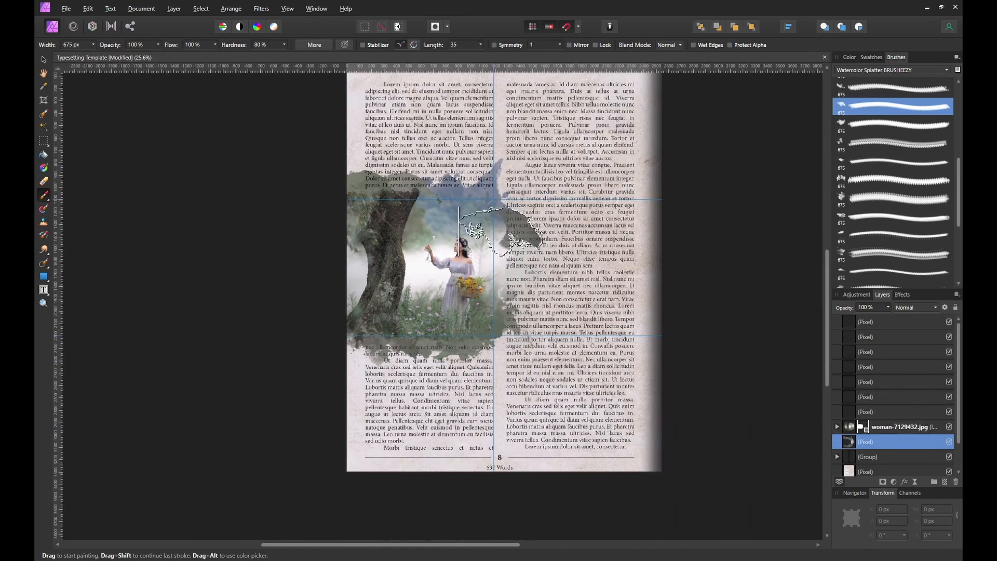
{"action": "scroll", "coordinate": [670, 179], "scroll_direction": "up", "scroll_amount": 2}
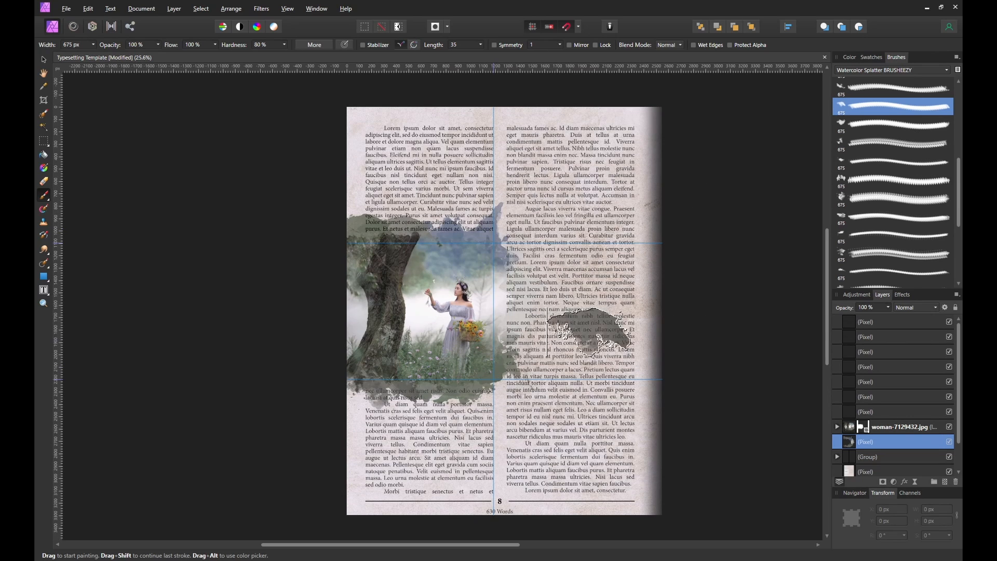
{"action": "left_click", "coordinate": [887, 307]}
{"action": "left_click_drag", "start_coordinate": [877, 317], "coordinate": [864, 318]}
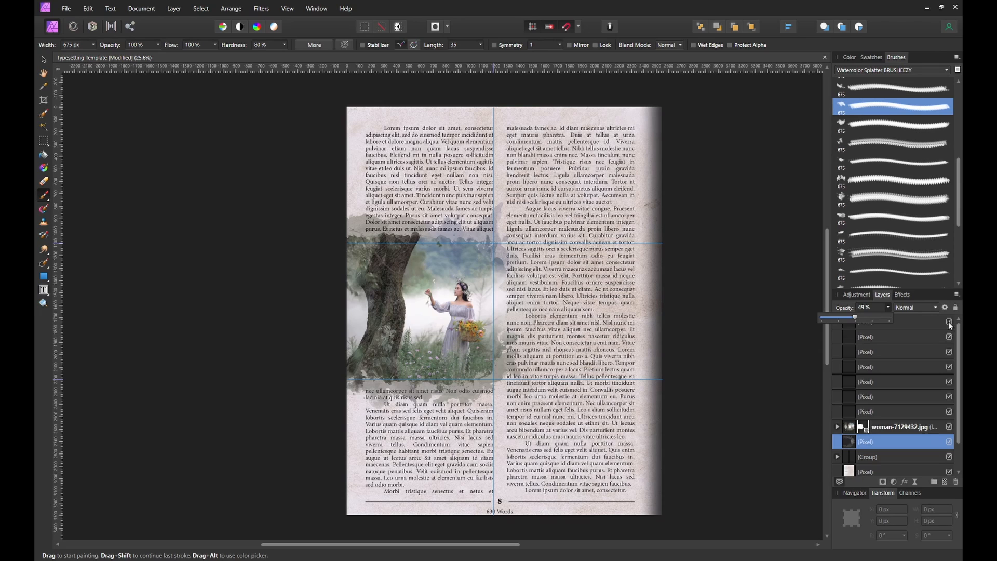
Hide all the text layers above the woman photo, the paper texture layer and the white Background layer.
{"action": "left_click", "coordinate": [950, 338]}
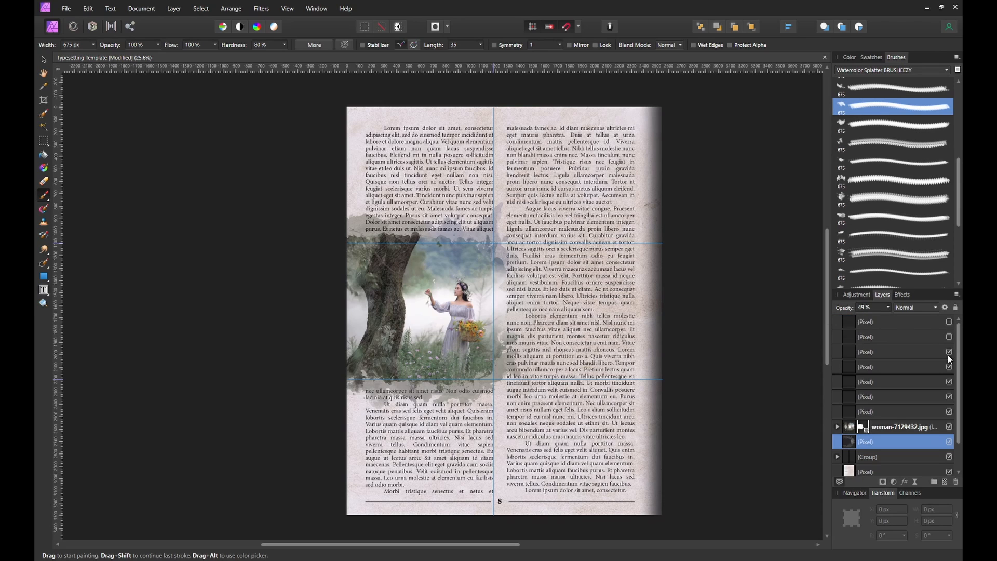
{"action": "left_click", "coordinate": [948, 353]}
{"action": "left_click", "coordinate": [948, 367]}
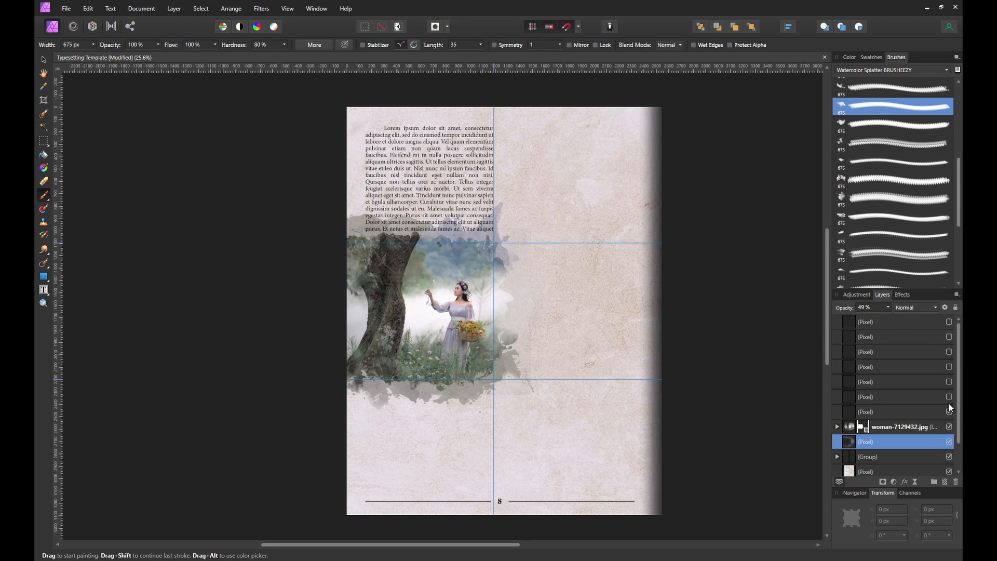
{"action": "left_click", "coordinate": [949, 411]}
{"action": "scroll", "coordinate": [908, 407], "scroll_direction": "down", "scroll_amount": 1}
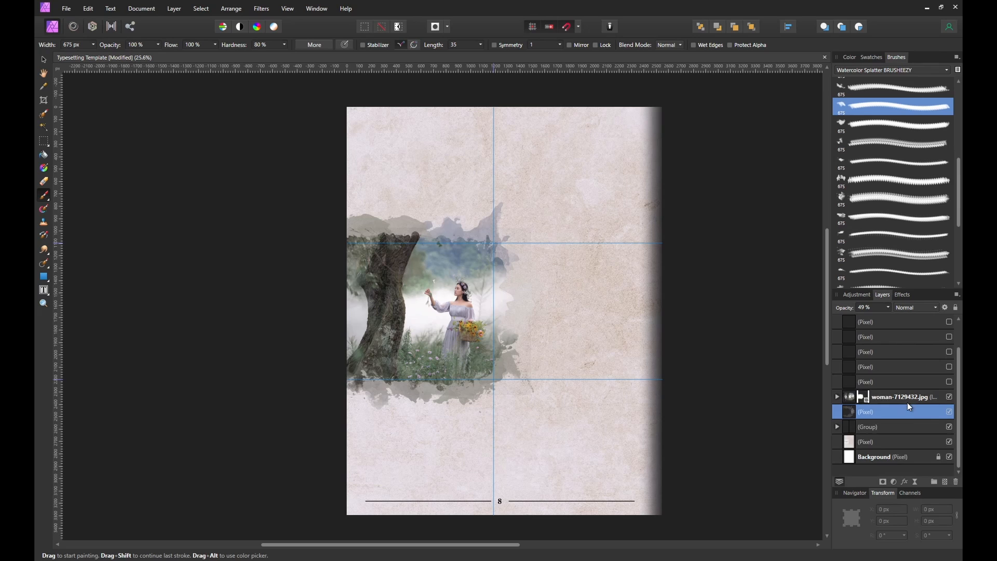
{"action": "left_click", "coordinate": [949, 441]}
{"action": "left_click", "coordinate": [948, 457]}
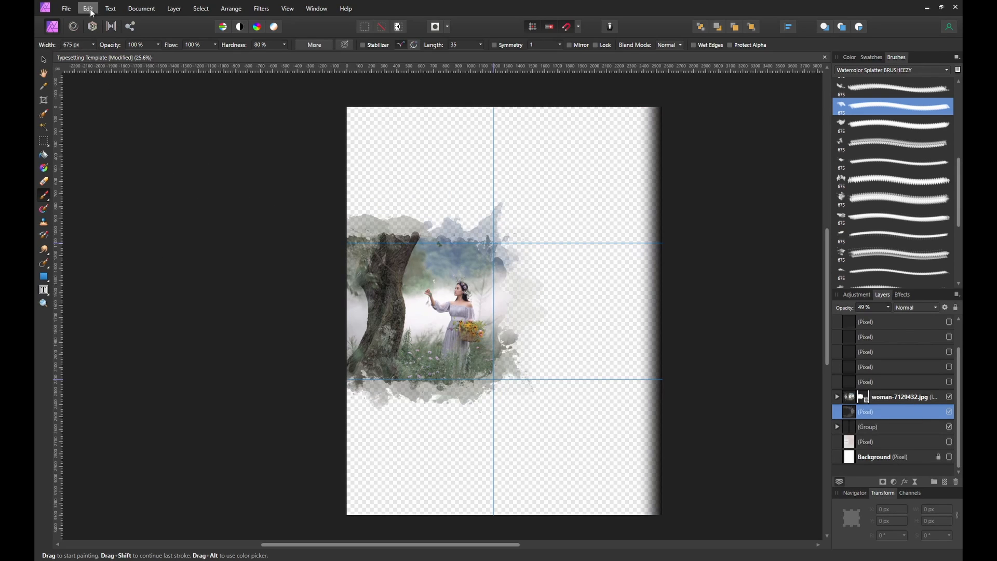
{"action": "left_click", "coordinate": [63, 11]}
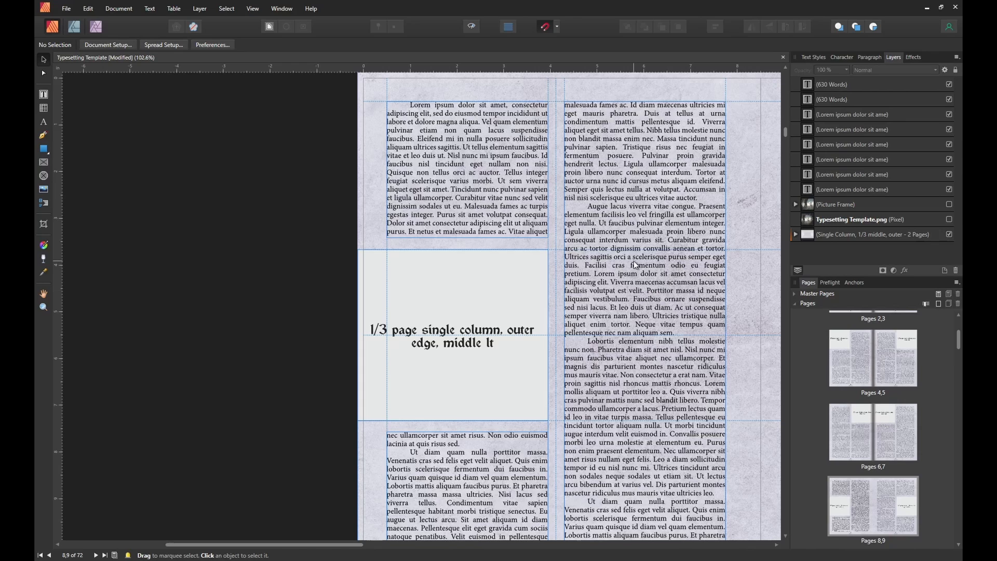
Switch to Affinity Publisher and make the Typesetting Template.png layer visible over page 8's one-third single-column art slot.
{"action": "scroll", "coordinate": [599, 289], "scroll_direction": "down", "scroll_amount": 2}
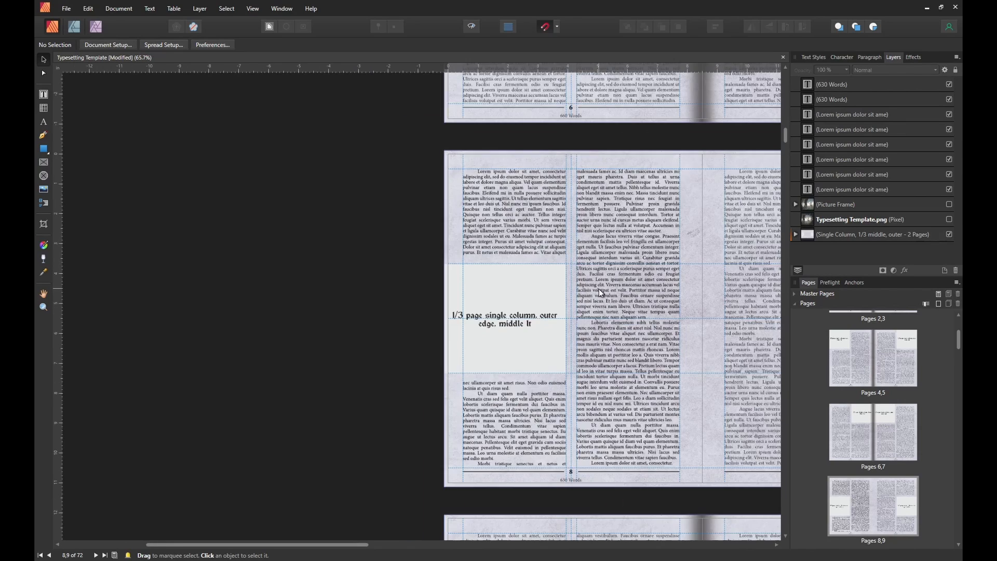
{"action": "scroll", "coordinate": [644, 319], "scroll_direction": "up", "scroll_amount": 1}
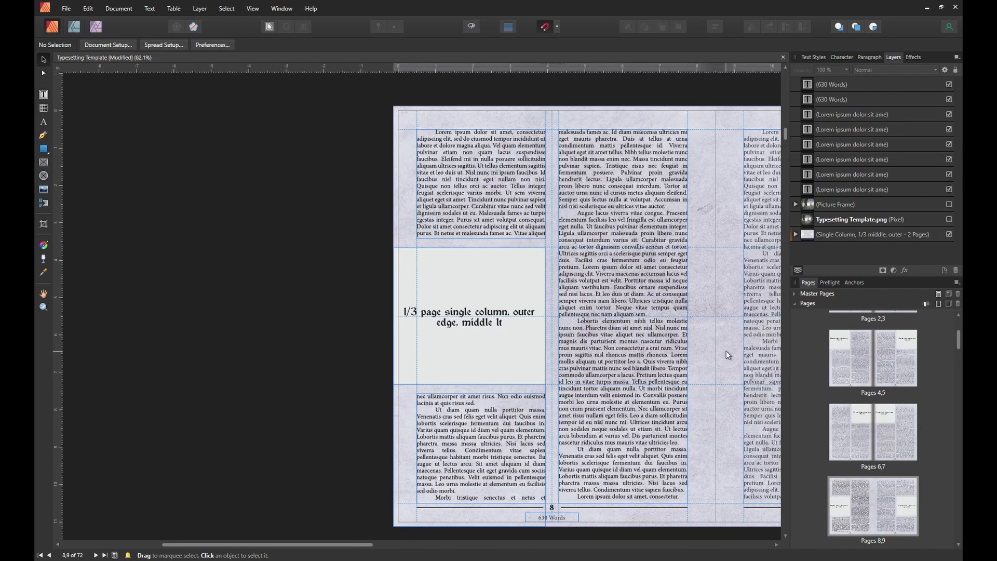
{"action": "left_click_drag", "start_coordinate": [721, 356], "coordinate": [480, 345]}
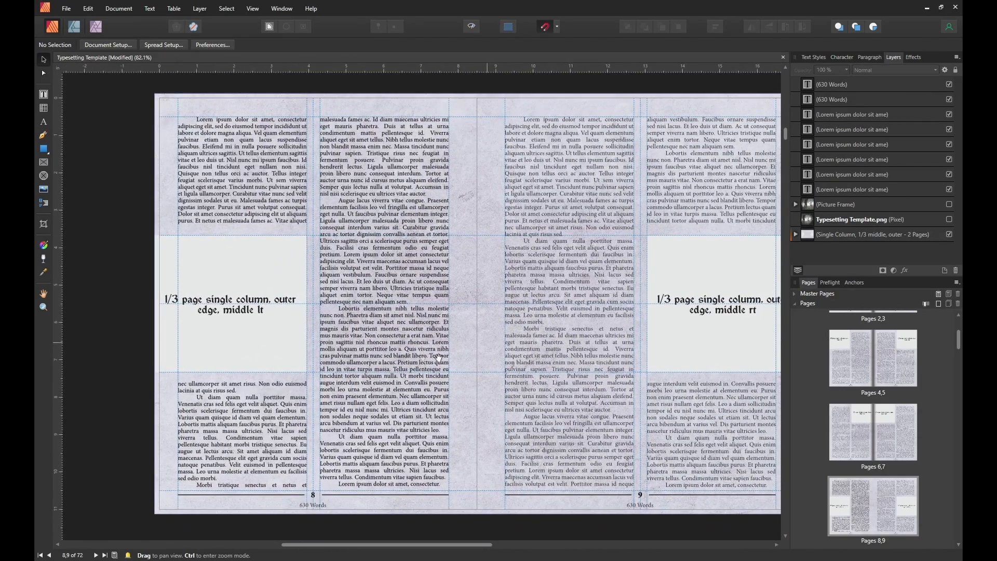
{"action": "left_click_drag", "start_coordinate": [285, 328], "coordinate": [456, 331]}
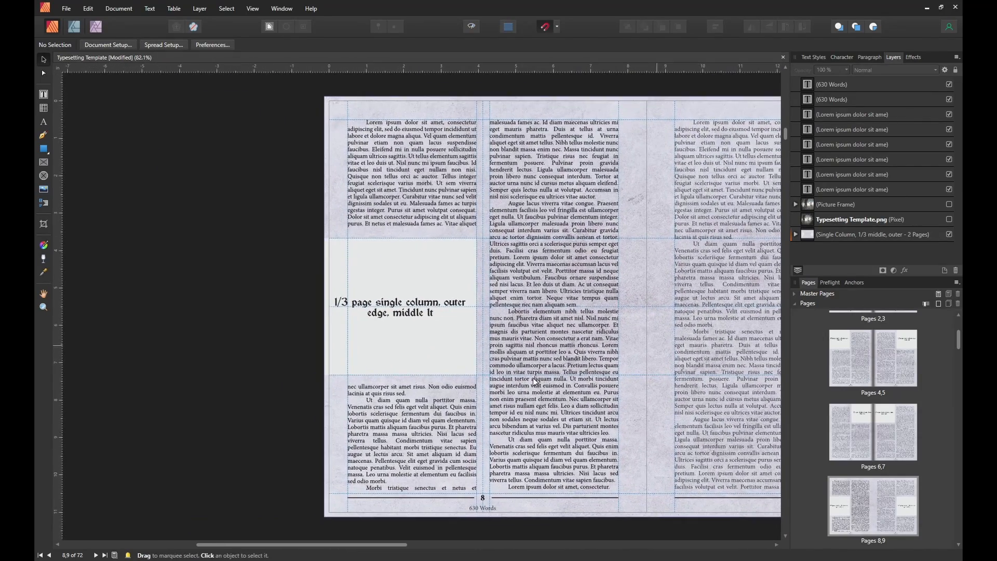
{"action": "left_click_drag", "start_coordinate": [655, 421], "coordinate": [703, 412]}
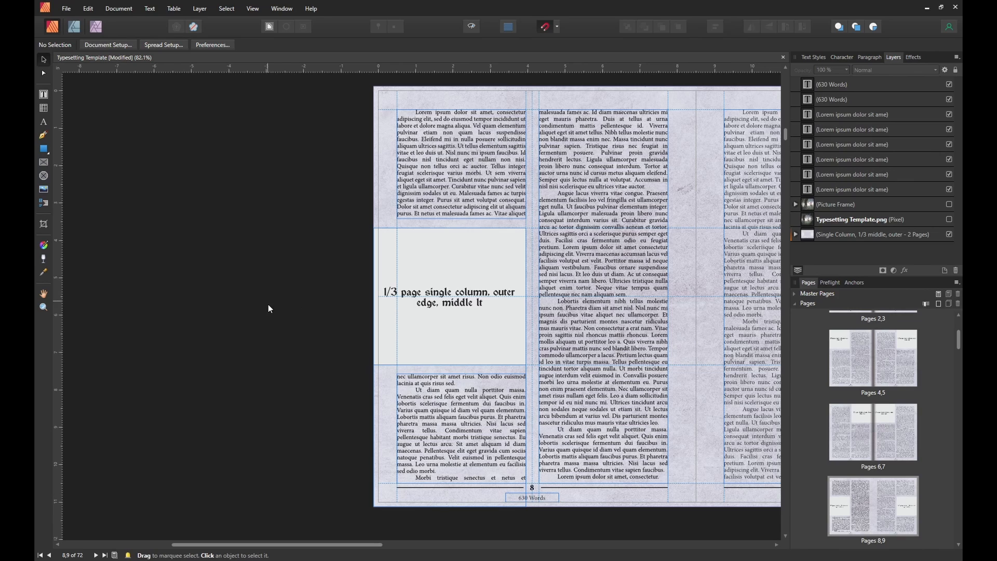
{"action": "left_click", "coordinate": [950, 220]}
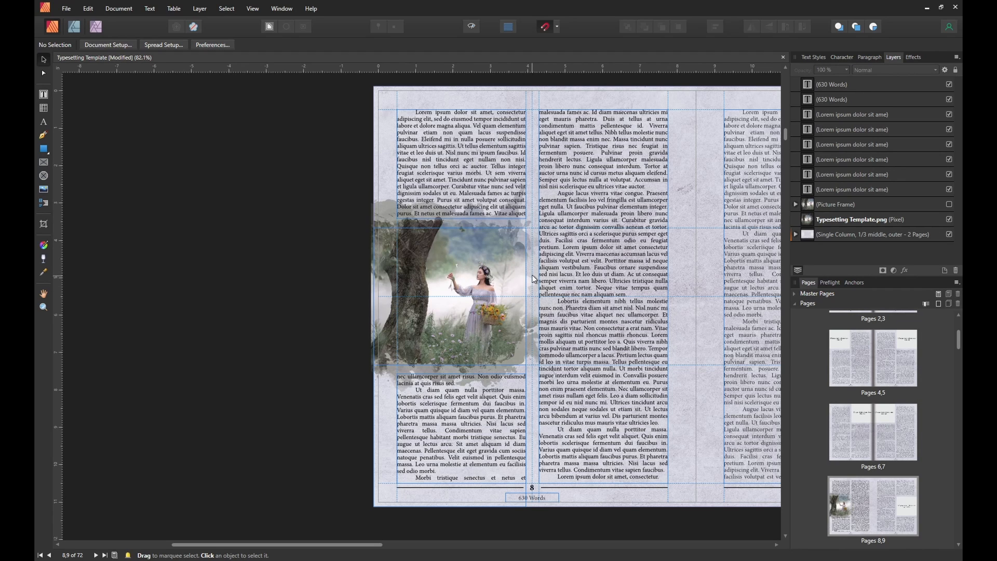
Adjust the Typesetting Template.png image's vertical position in the art slot and place its layer between the text layers and the Picture Frame.
{"action": "mouse_move", "coordinate": [478, 273]}
{"action": "left_mouse_down"}
{"action": "mouse_move", "coordinate": [589, 274]}
{"action": "mouse_move", "coordinate": [479, 267]}
{"action": "left_mouse_up"}
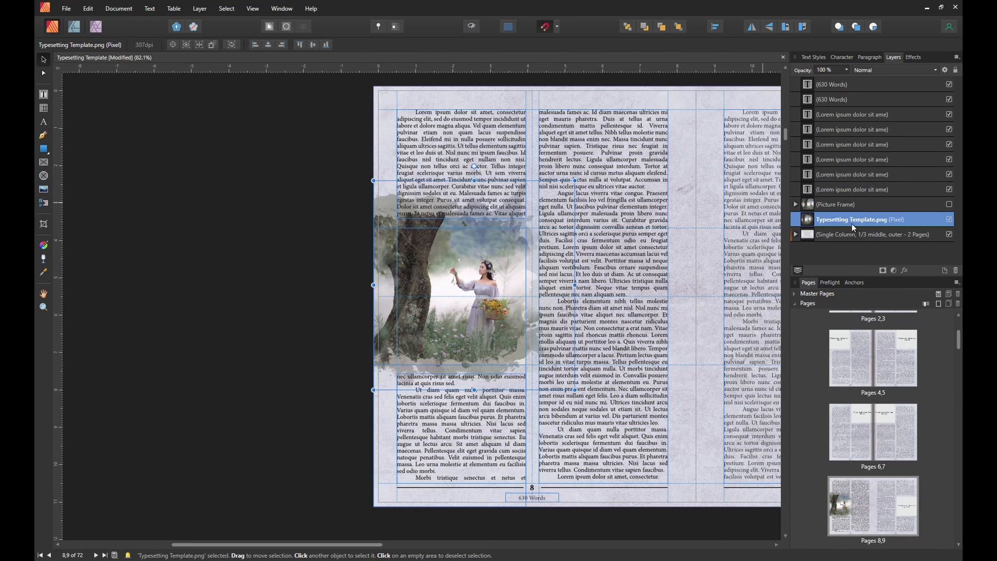
{"action": "left_click_drag", "start_coordinate": [854, 227], "coordinate": [830, 83]}
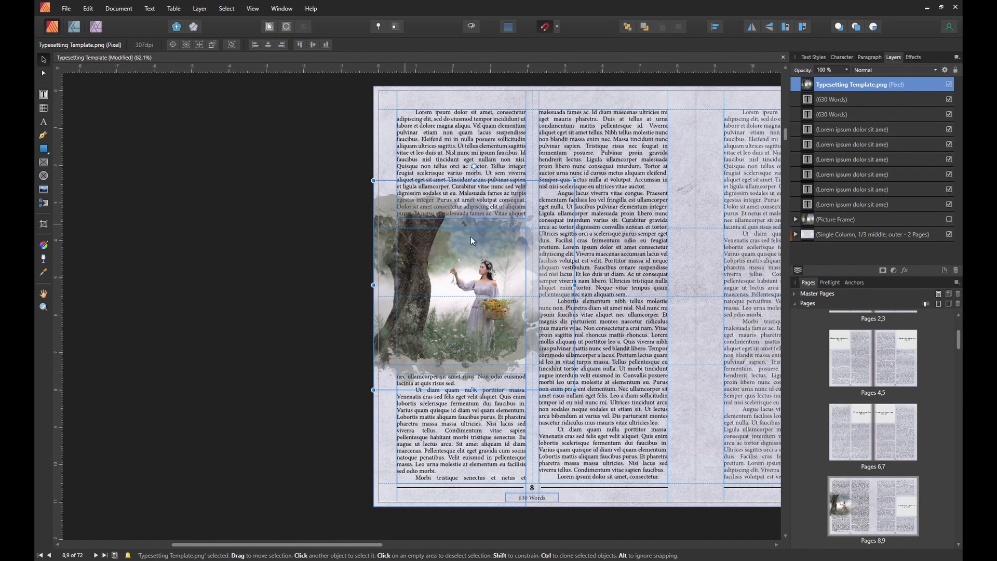
{"action": "left_click_drag", "start_coordinate": [460, 268], "coordinate": [461, 273]}
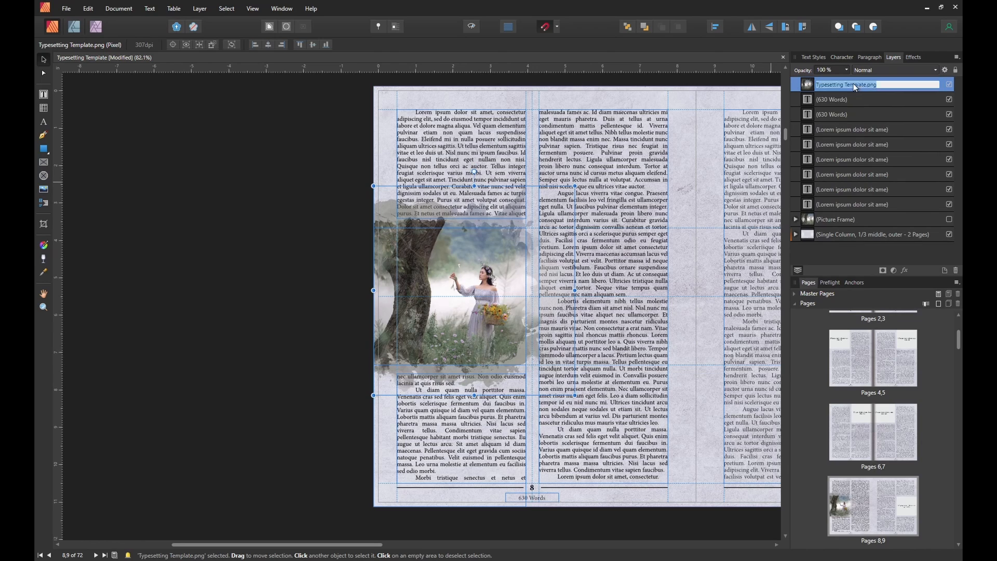
{"action": "left_click_drag", "start_coordinate": [877, 84], "coordinate": [798, 222]}
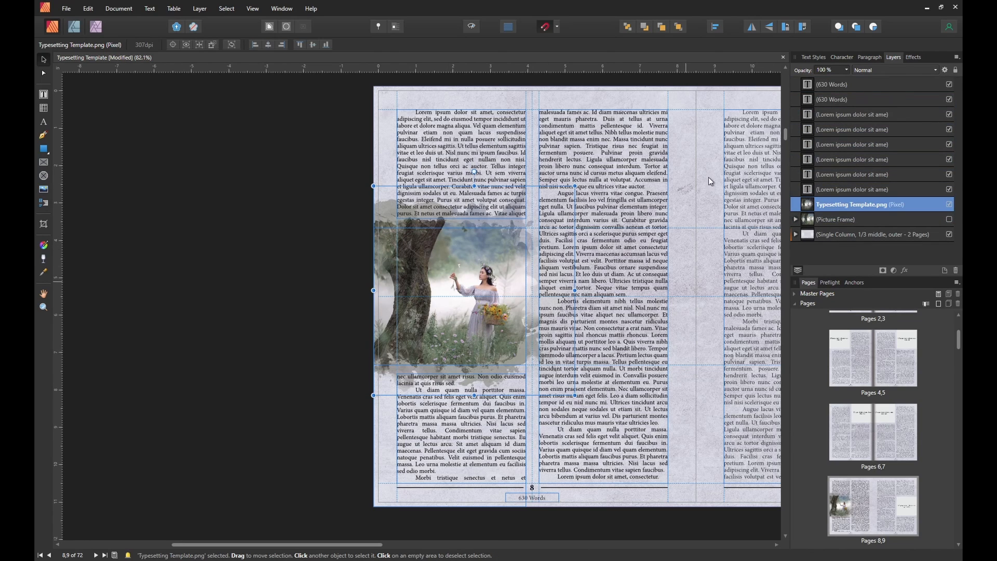
{"action": "left_click_drag", "start_coordinate": [452, 280], "coordinate": [452, 283]}
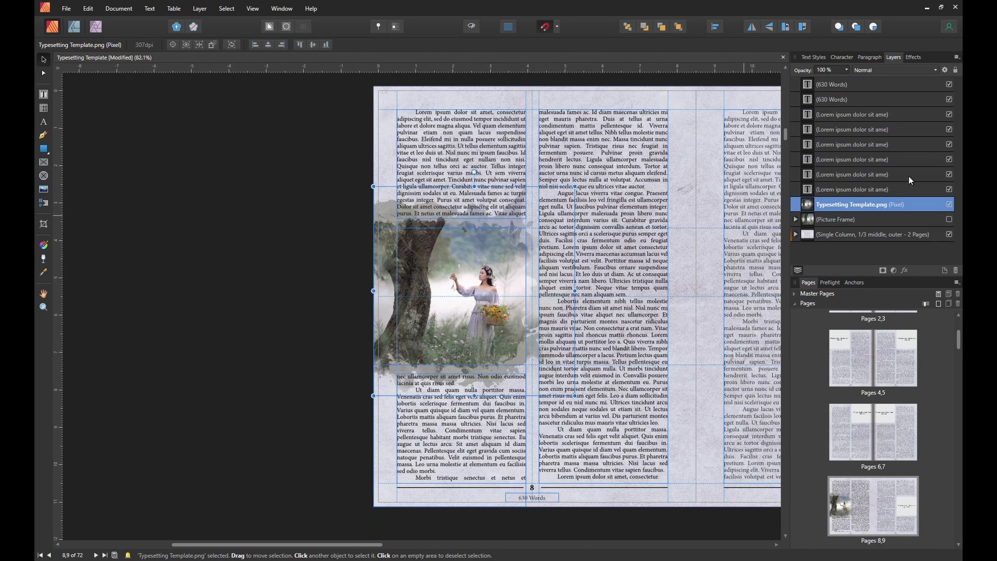
Deselect the placed image and examine how its splatter edges blend with the surrounding text columns on page 8.
{"action": "scroll", "coordinate": [449, 270], "scroll_direction": "up", "scroll_amount": 1}
{"action": "scroll", "coordinate": [449, 271], "scroll_direction": "up", "scroll_amount": 2}
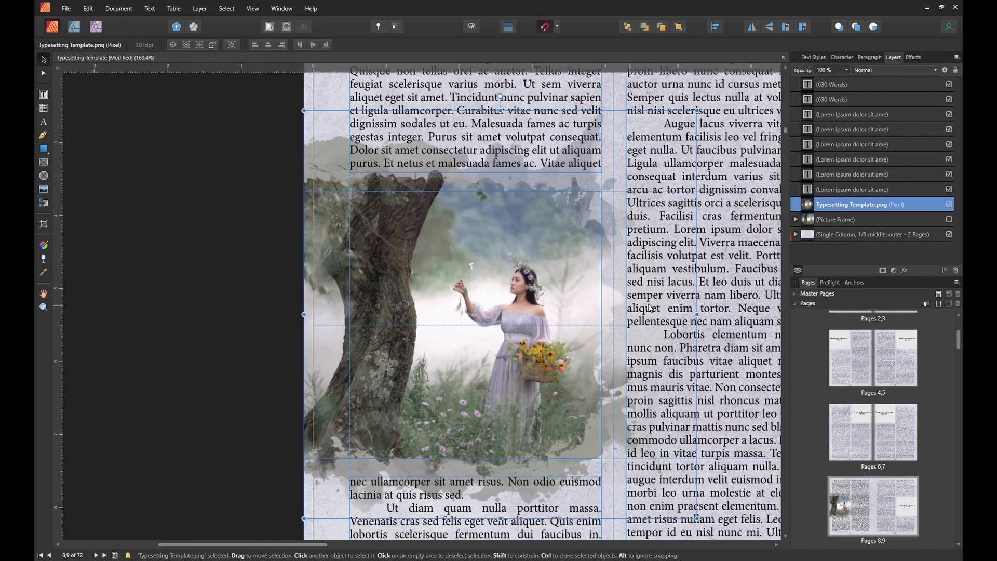
{"action": "scroll", "coordinate": [662, 312], "scroll_direction": "down", "scroll_amount": 3}
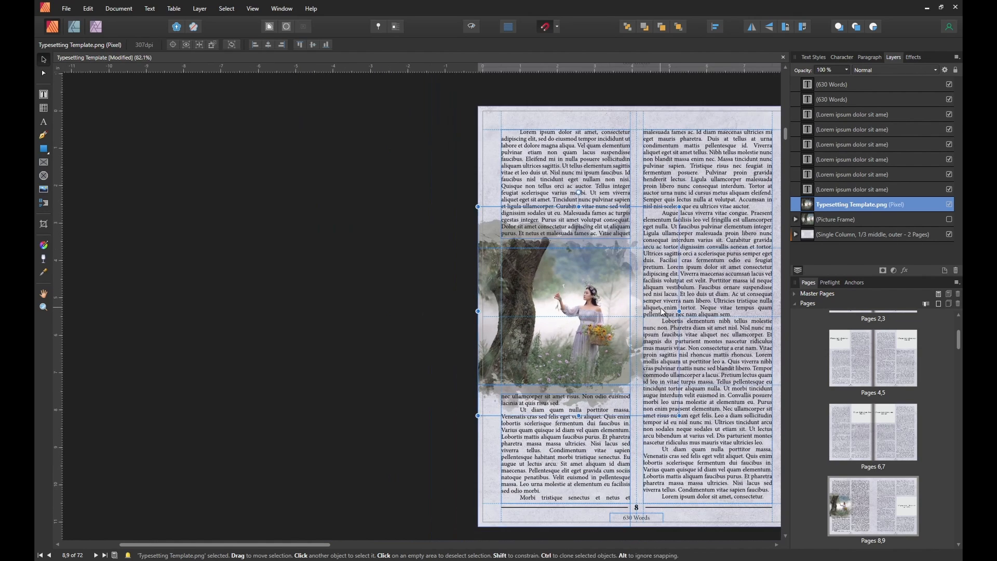
{"action": "left_click", "coordinate": [717, 363]}
{"action": "left_click", "coordinate": [366, 312]}
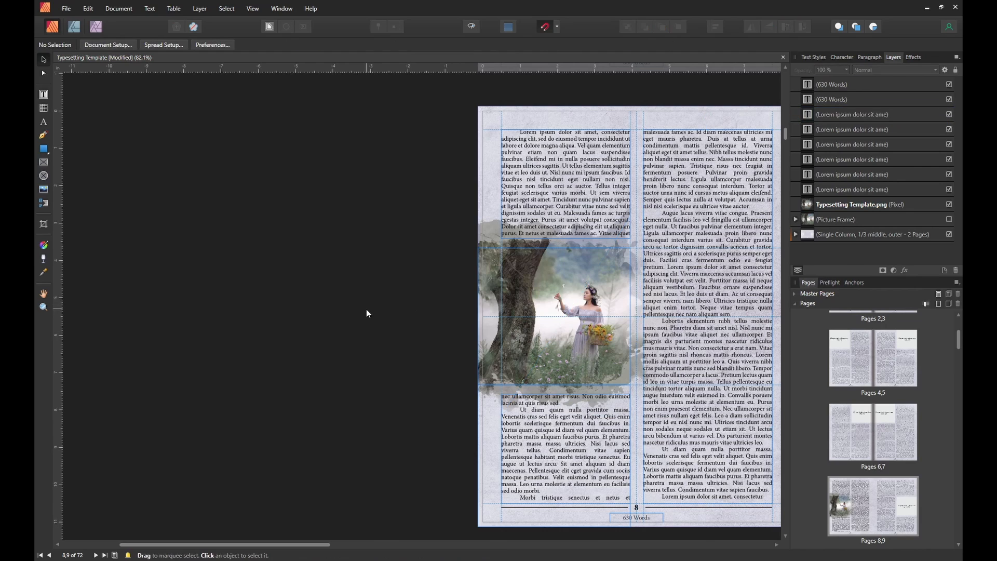
{"action": "key", "text": "h"}
{"action": "left_click_drag", "start_coordinate": [461, 333], "coordinate": [333, 345]}
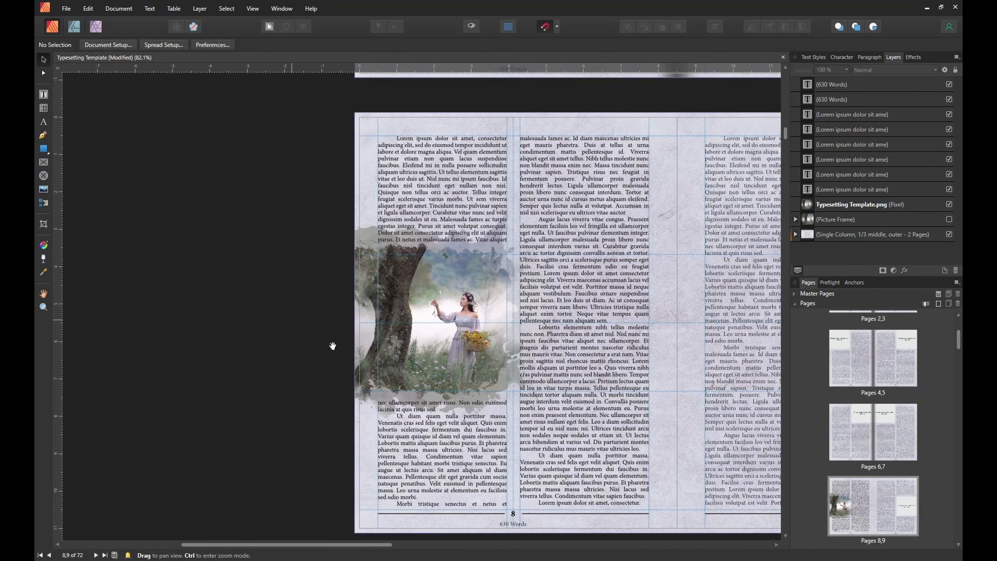
{"action": "key", "text": "v"}
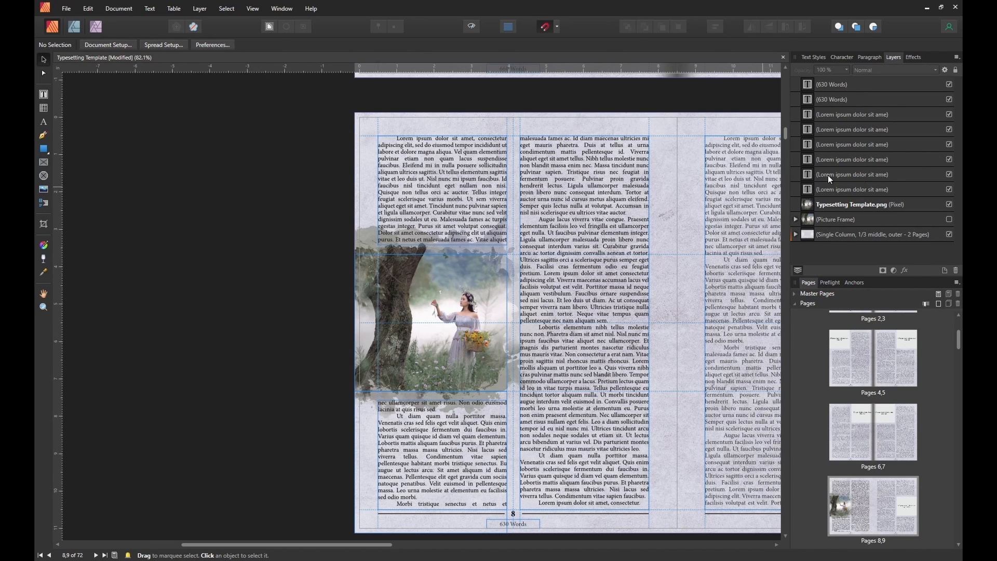
Compare the Picture Frame photo, the empty art slot and the splatter-edged image by switching their layers' visibility.
{"action": "left_click", "coordinate": [948, 219]}
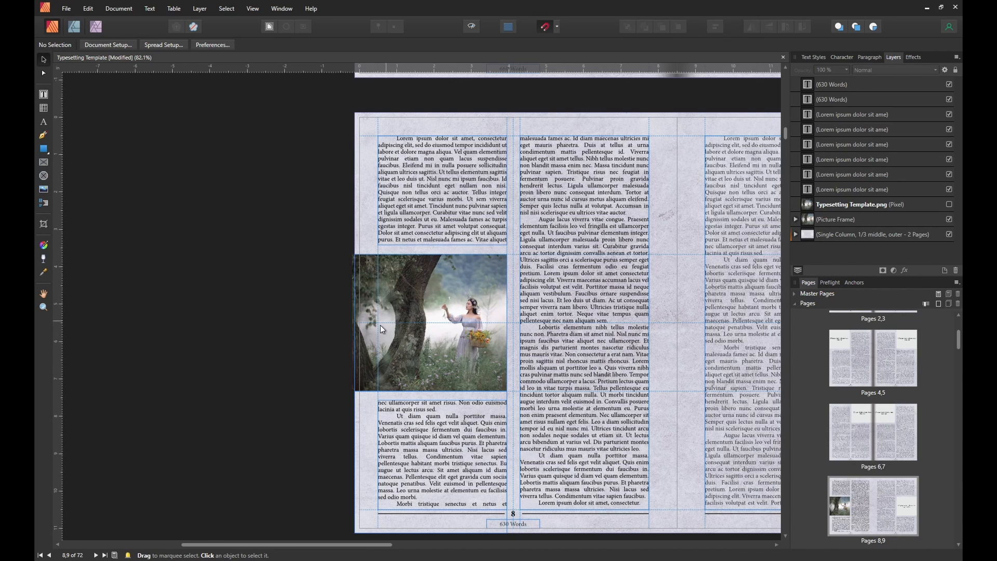
{"action": "scroll", "coordinate": [415, 325], "scroll_direction": "up", "scroll_amount": 1}
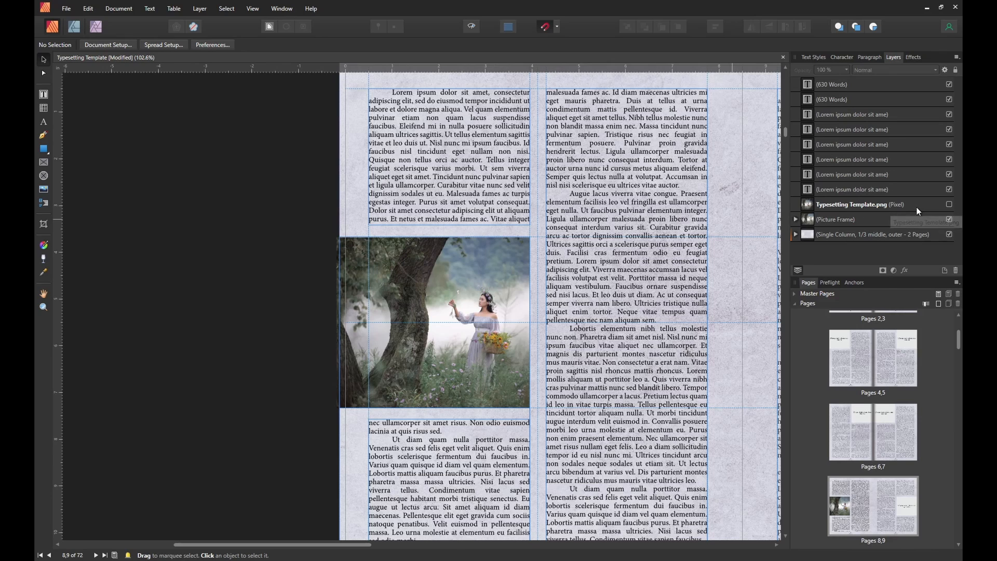
{"action": "left_click", "coordinate": [949, 219]}
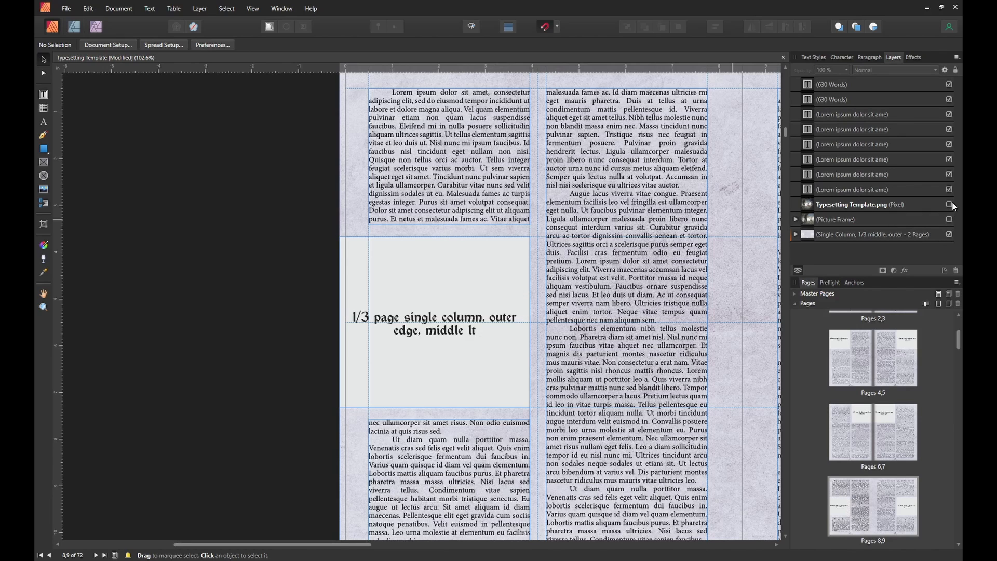
{"action": "left_click", "coordinate": [949, 204]}
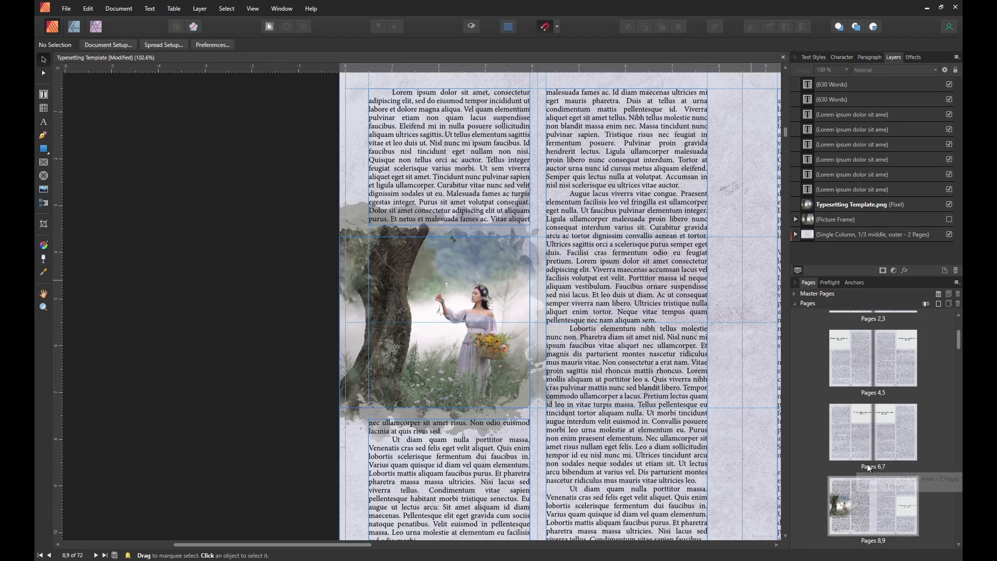
Apply the Base Page master to page 8, replacing the existing master and migrating the content.
{"action": "left_click", "coordinate": [856, 496]}
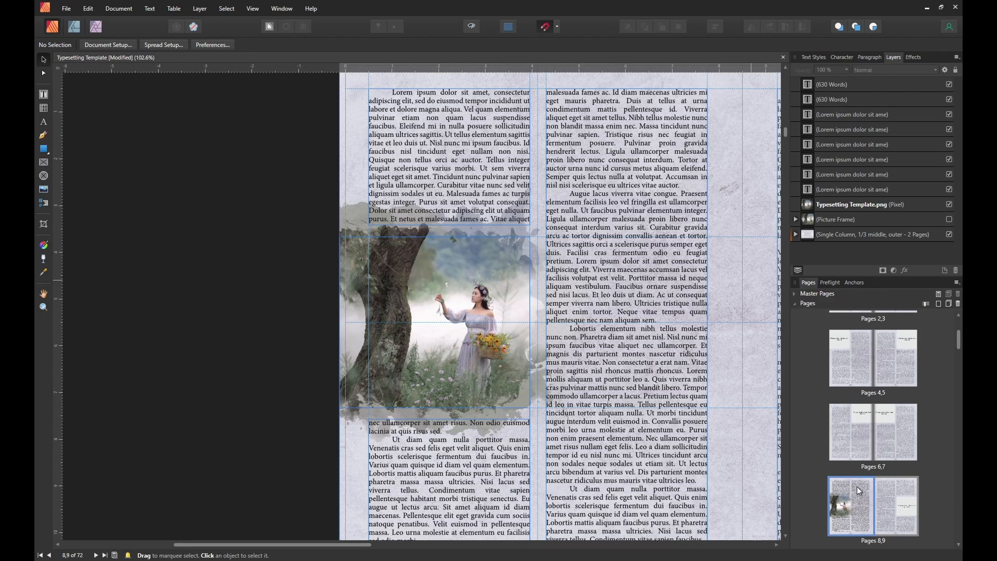
{"action": "right_click", "coordinate": [860, 490]}
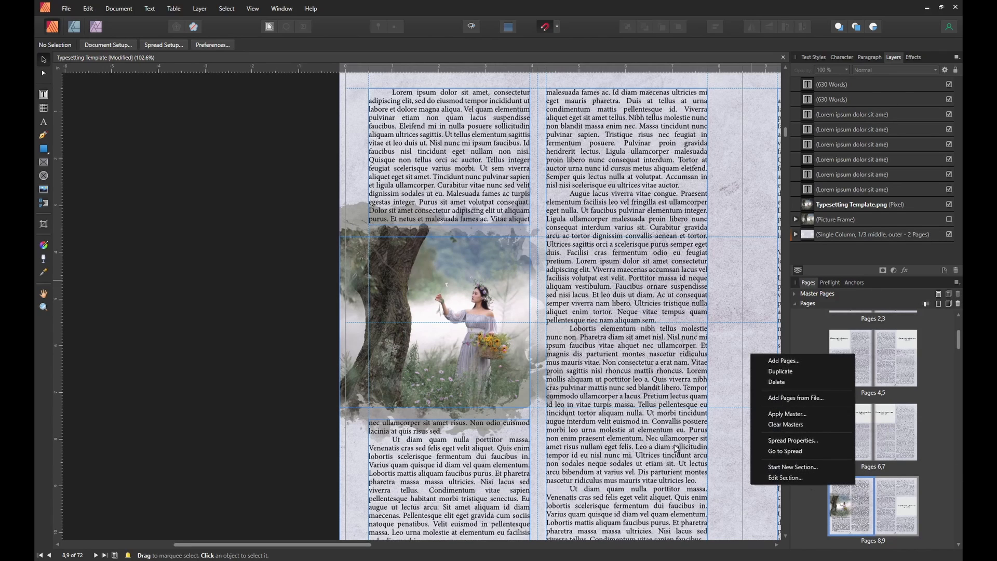
{"action": "left_click", "coordinate": [300, 470]}
{"action": "scroll", "coordinate": [497, 399], "scroll_direction": "down", "scroll_amount": 2}
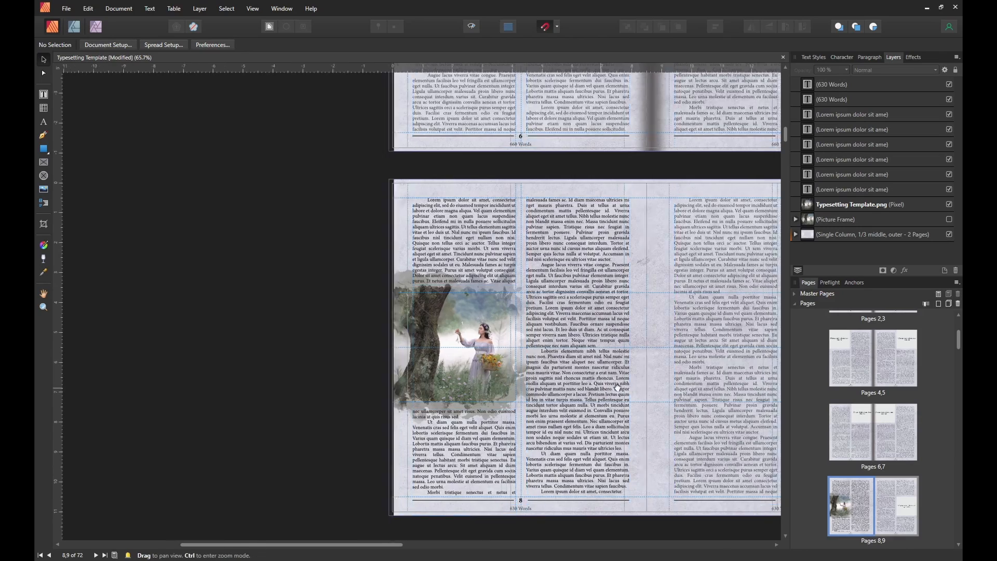
{"action": "left_click_drag", "start_coordinate": [617, 388], "coordinate": [466, 387]}
{"action": "left_click_drag", "start_coordinate": [318, 386], "coordinate": [424, 387]}
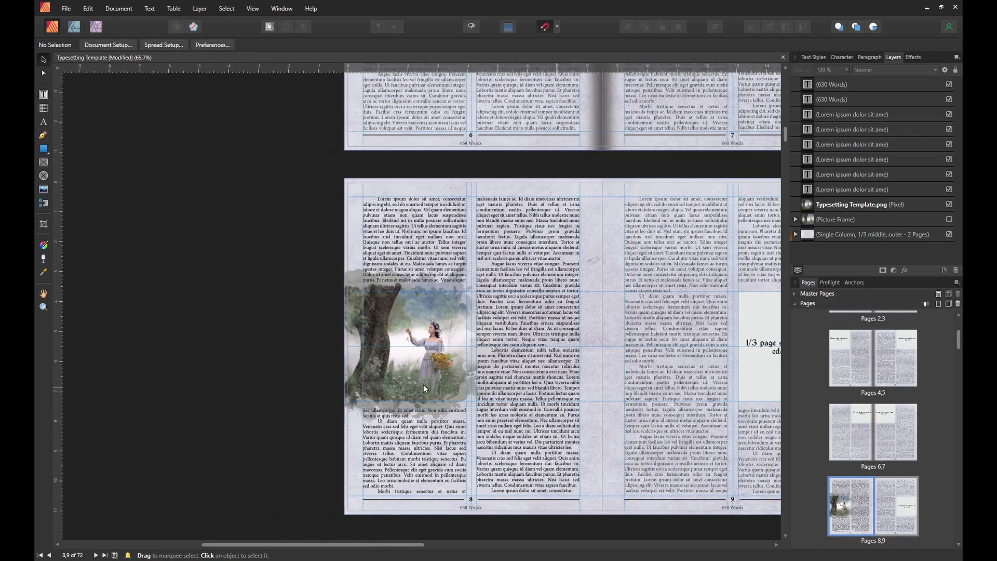
{"action": "scroll", "coordinate": [423, 388], "scroll_direction": "up", "scroll_amount": 1}
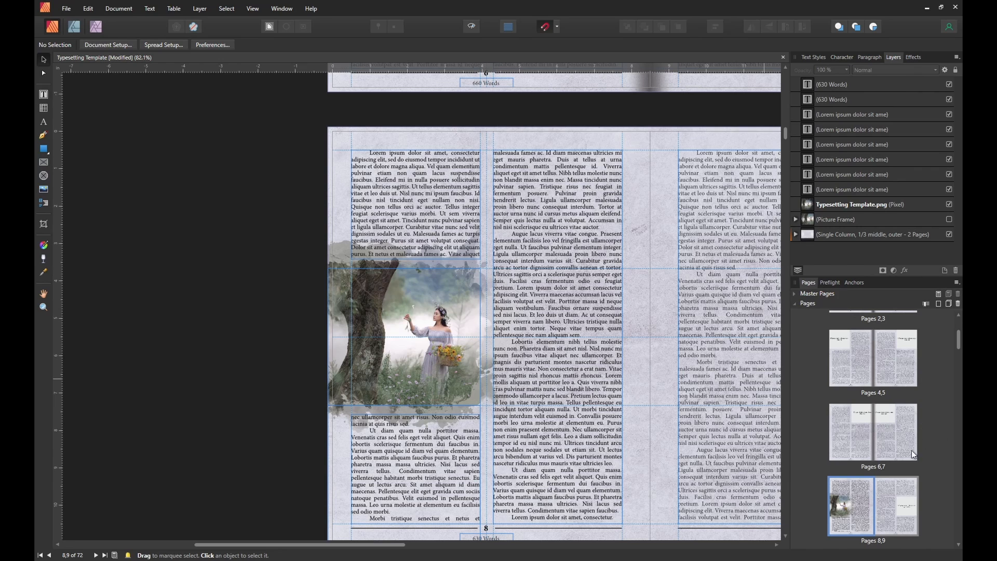
{"action": "right_click", "coordinate": [849, 503]}
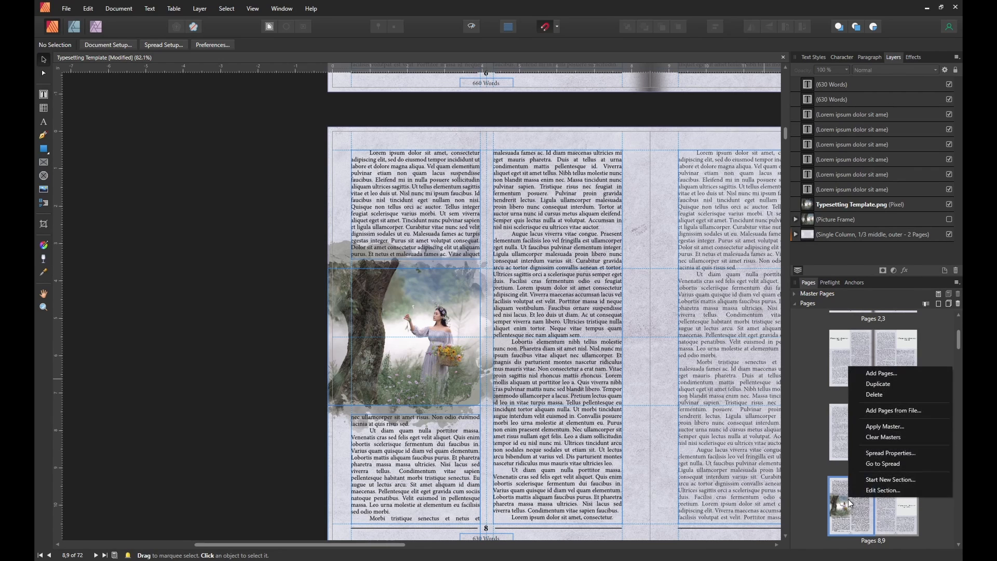
{"action": "left_click", "coordinate": [884, 426]}
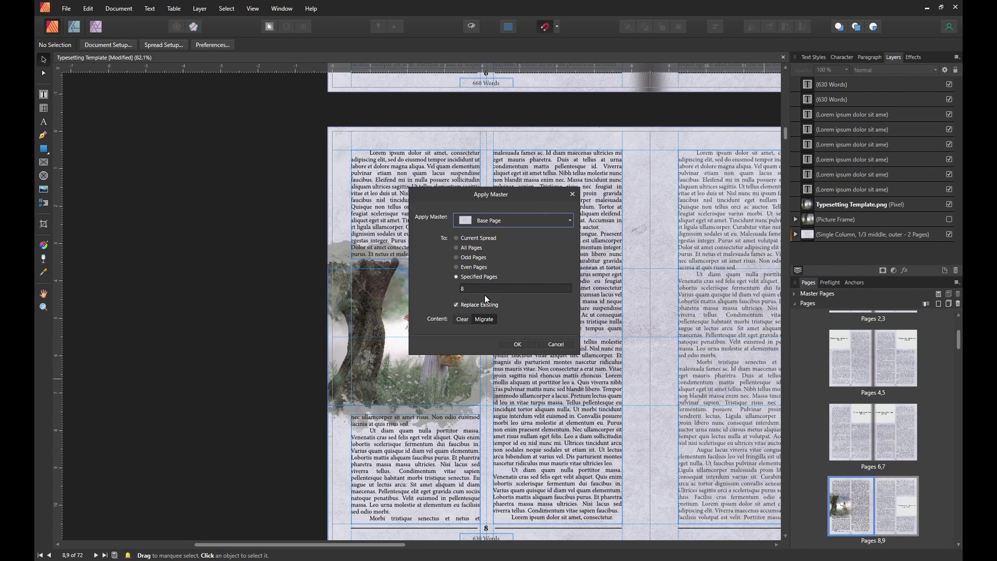
{"action": "left_click", "coordinate": [514, 344]}
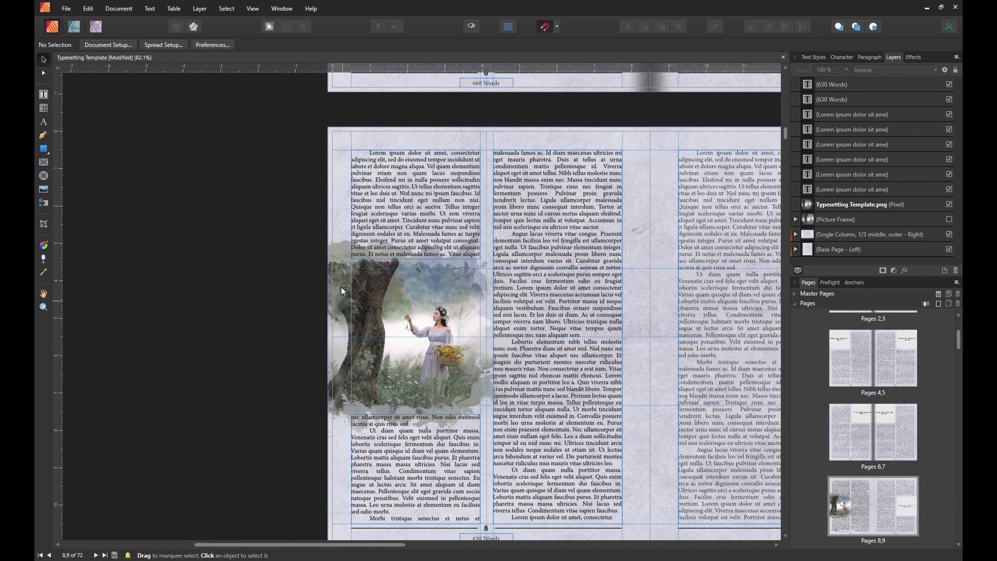
Compare the Picture Frame photo with the splatter-edged image by switching their layers' visibility, and review the result across pages 8 and 9.
{"action": "scroll", "coordinate": [404, 325], "scroll_direction": "up", "scroll_amount": 1}
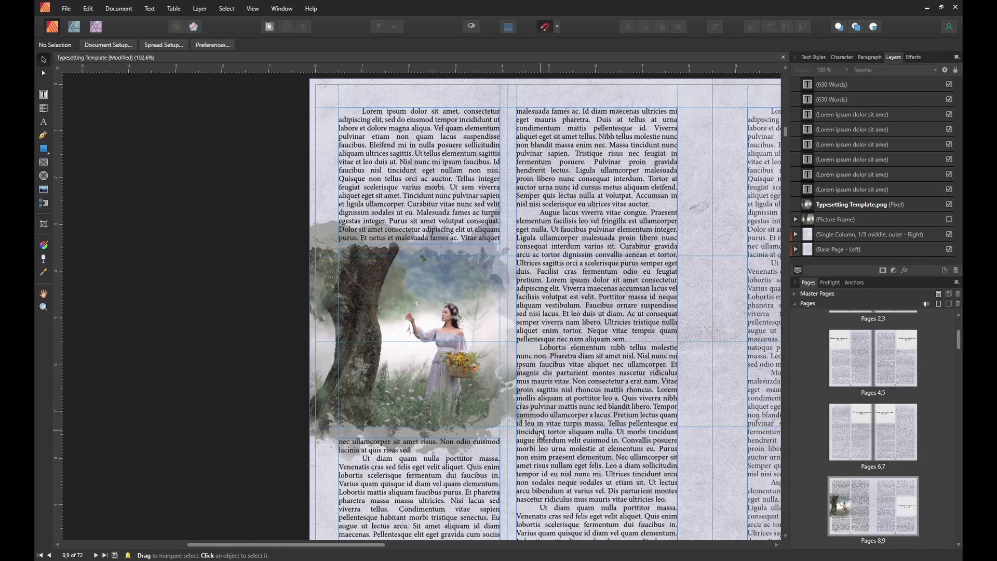
{"action": "left_click", "coordinate": [949, 204]}
{"action": "left_click", "coordinate": [949, 219]}
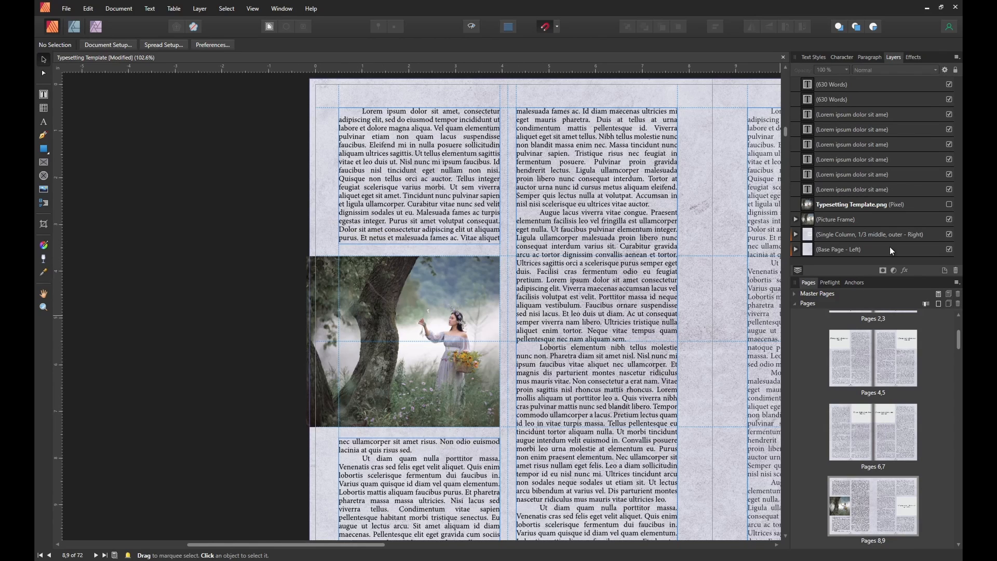
{"action": "left_click", "coordinate": [950, 219]}
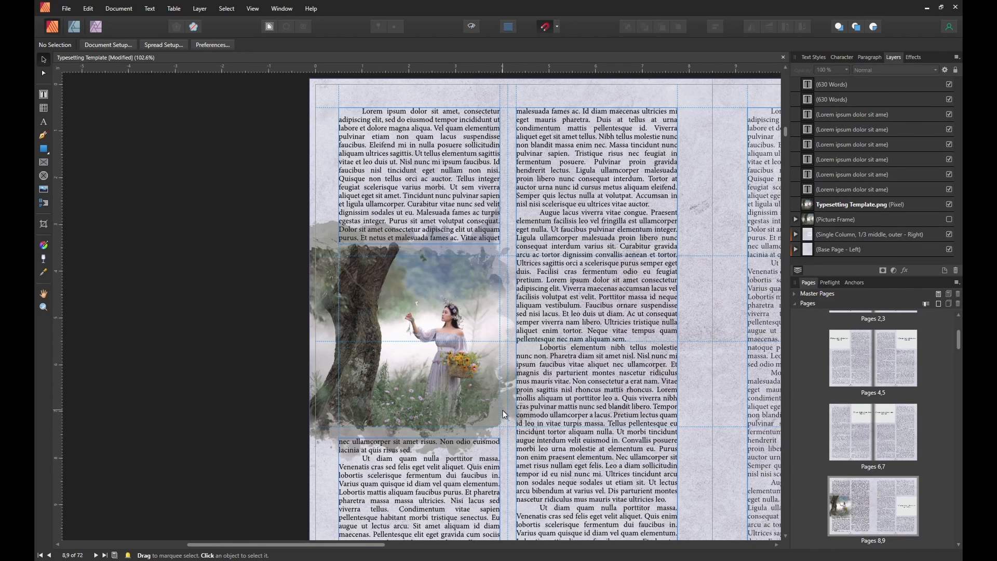
{"action": "scroll", "coordinate": [502, 410], "scroll_direction": "down", "scroll_amount": 2}
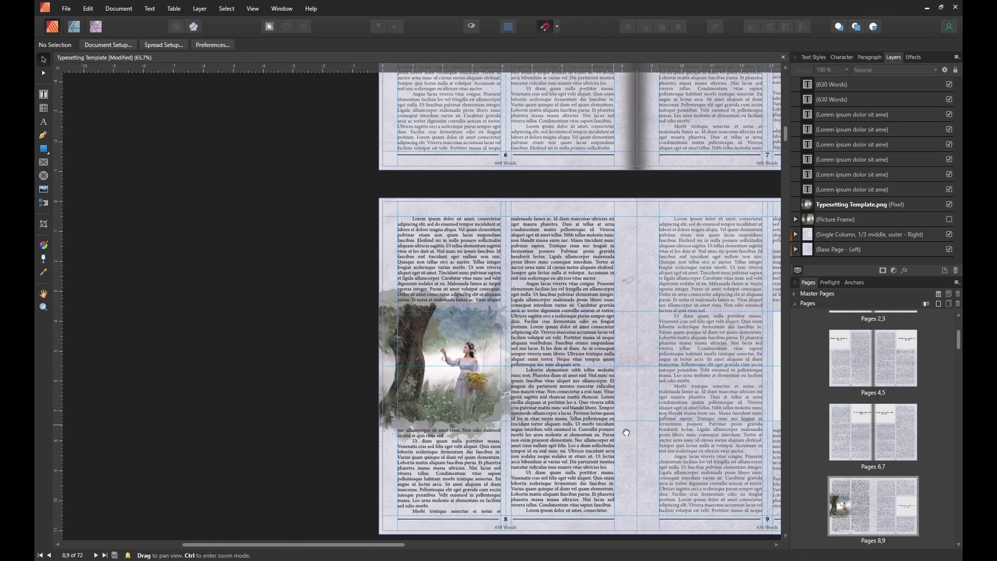
{"action": "left_click_drag", "start_coordinate": [626, 431], "coordinate": [482, 389]}
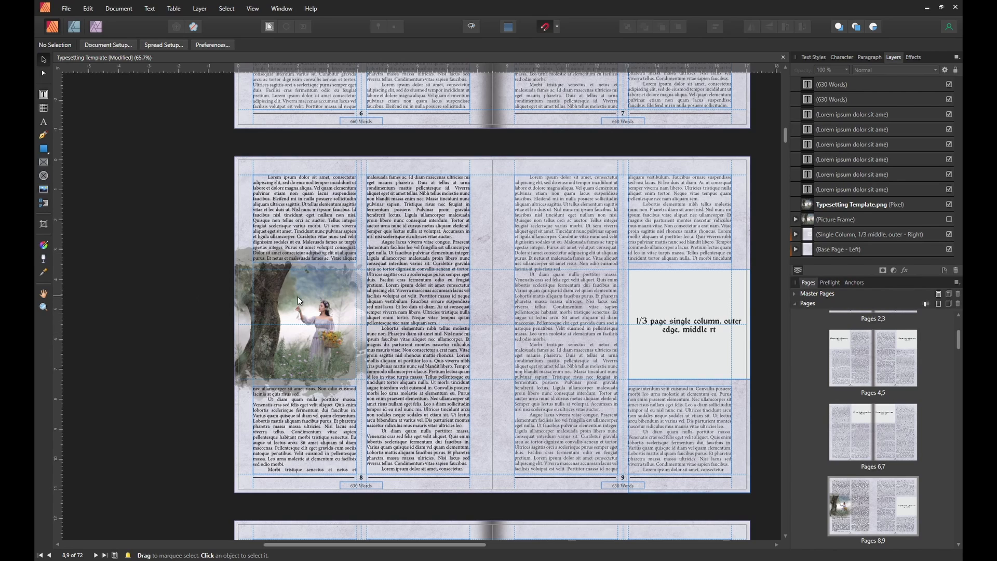
{"action": "scroll", "coordinate": [308, 325], "scroll_direction": "up", "scroll_amount": 1}
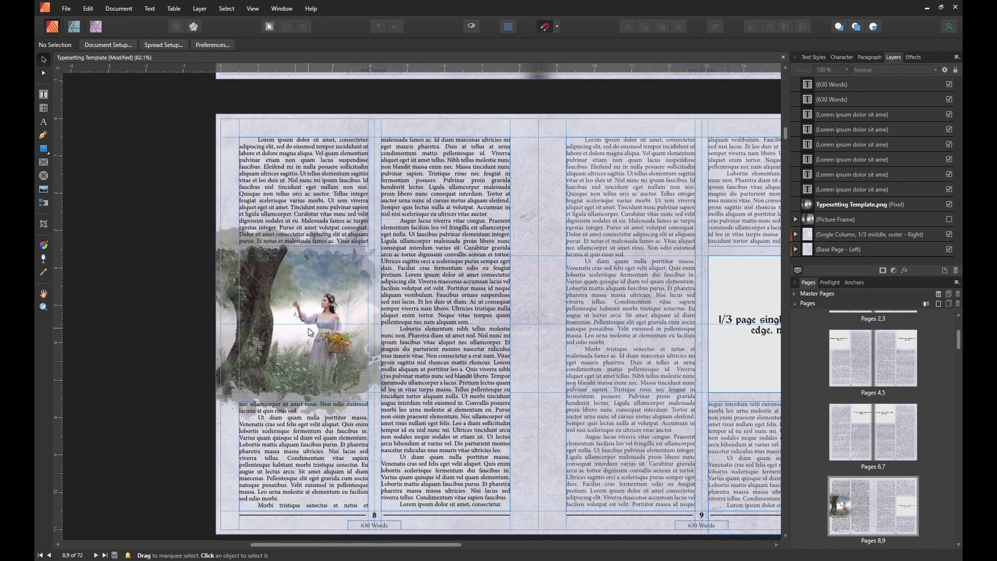
{"action": "left_click_drag", "start_coordinate": [402, 377], "coordinate": [478, 354]}
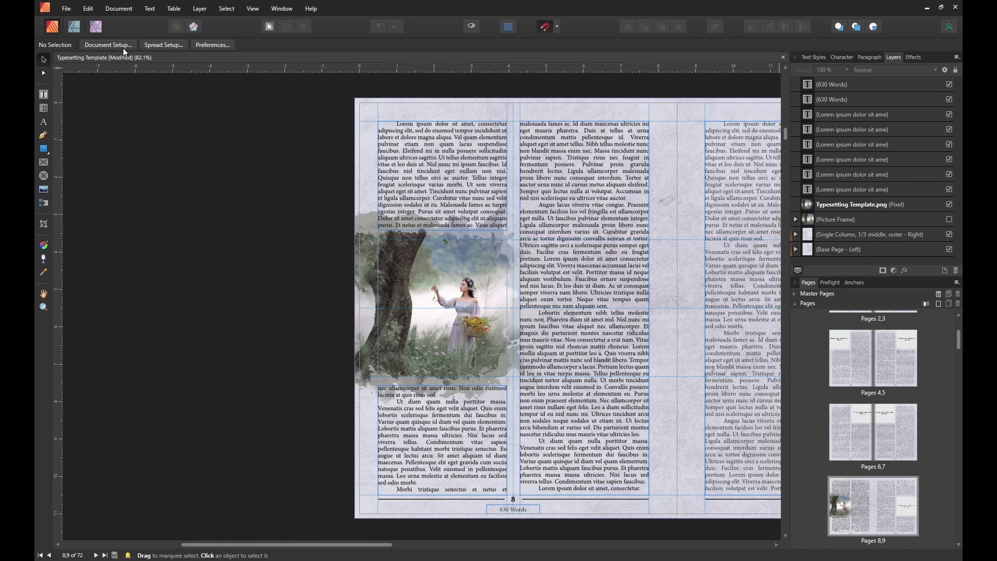
Switch to the Photo persona and add a default Black & White adjustment over the pages 8–9 spread.
{"action": "left_click", "coordinate": [96, 29]}
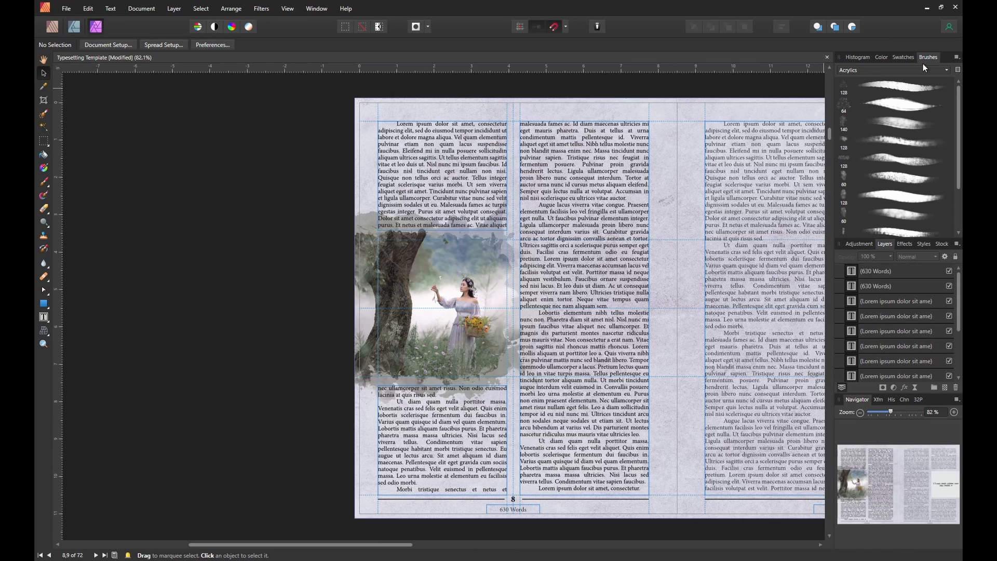
{"action": "left_click", "coordinate": [857, 244]}
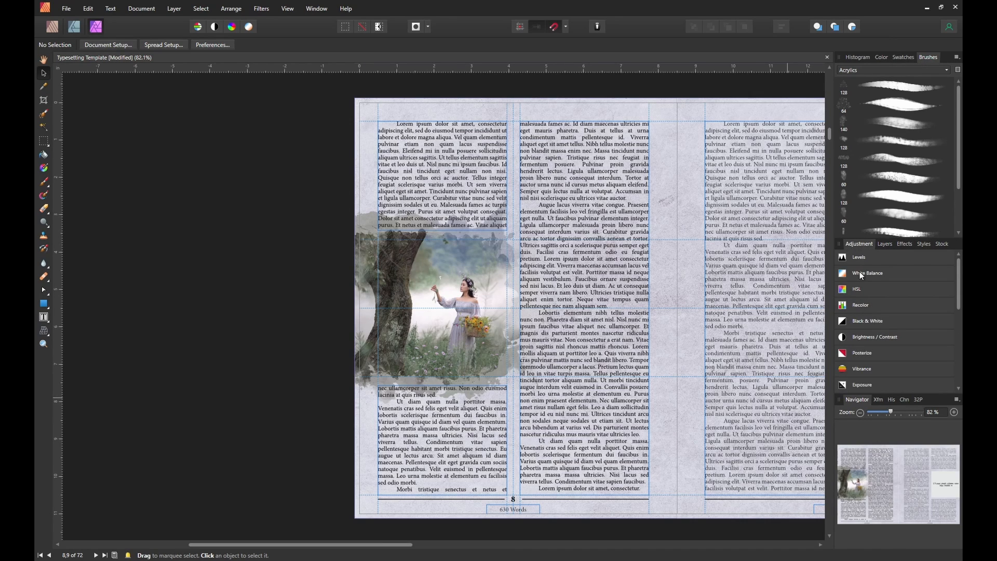
{"action": "mouse_move", "coordinate": [864, 319]}
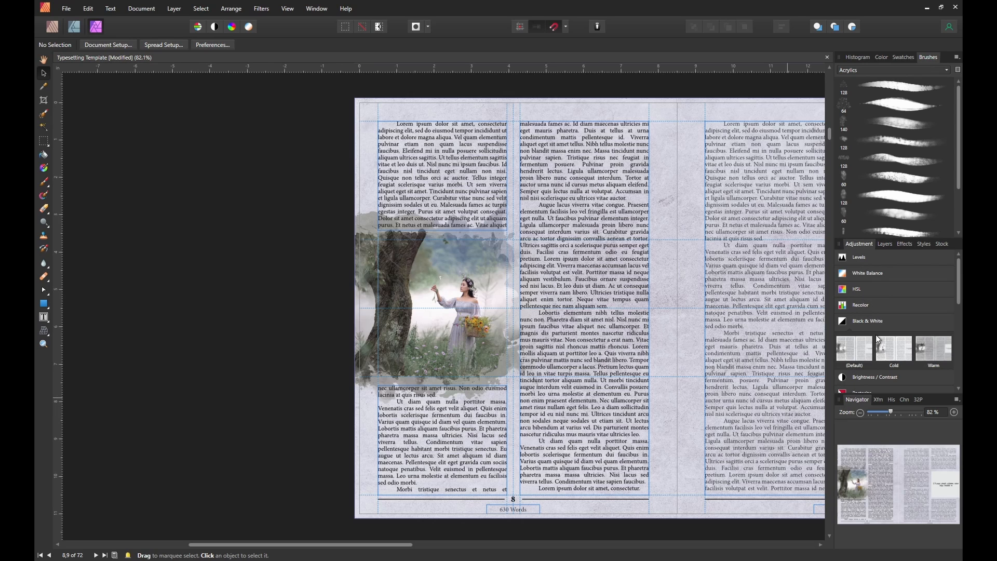
{"action": "left_click", "coordinate": [856, 355]}
{"action": "left_click", "coordinate": [294, 285]}
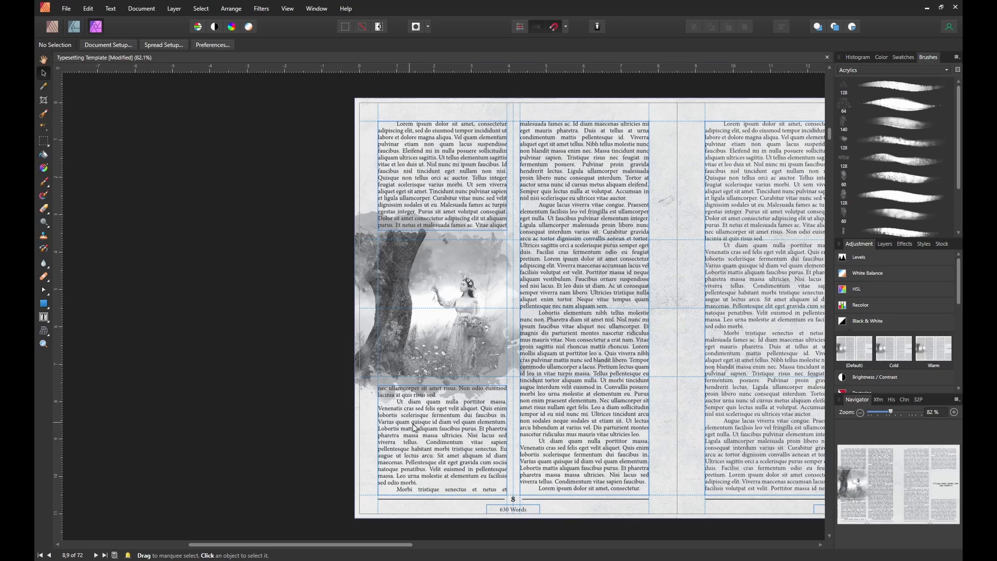
Examine how the greyscale splatter image blends with the text columns and background across pages 8 and 9.
{"action": "scroll", "coordinate": [460, 367], "scroll_direction": "up", "scroll_amount": 2}
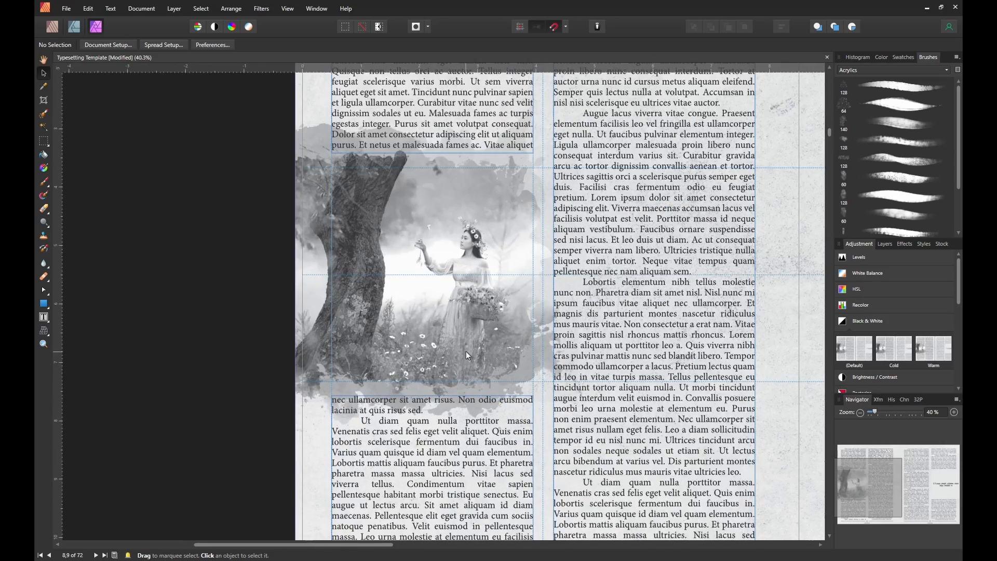
{"action": "scroll", "coordinate": [466, 350], "scroll_direction": "up", "scroll_amount": 2}
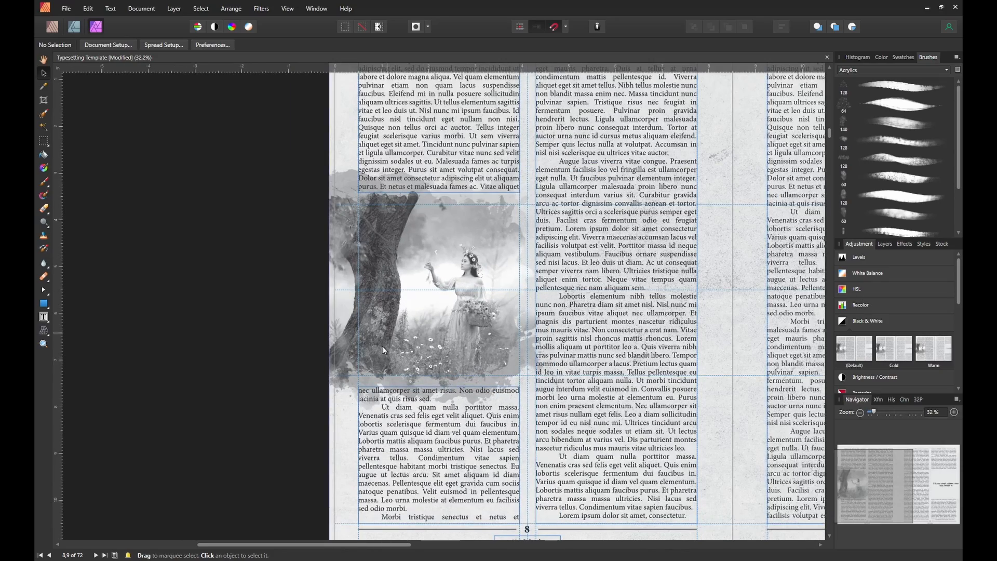
{"action": "scroll", "coordinate": [415, 340], "scroll_direction": "down", "scroll_amount": 1}
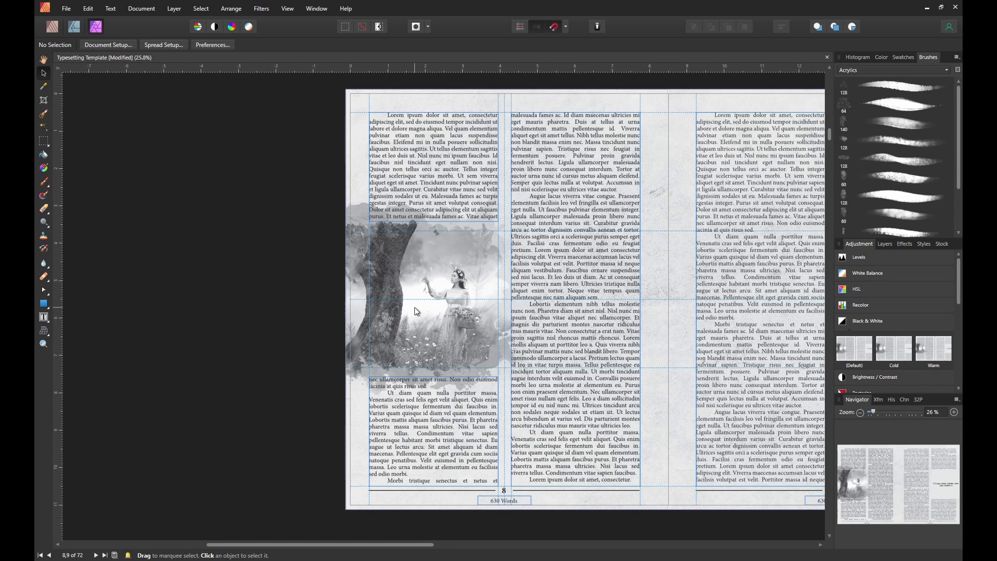
{"action": "scroll", "coordinate": [414, 308], "scroll_direction": "up", "scroll_amount": 2}
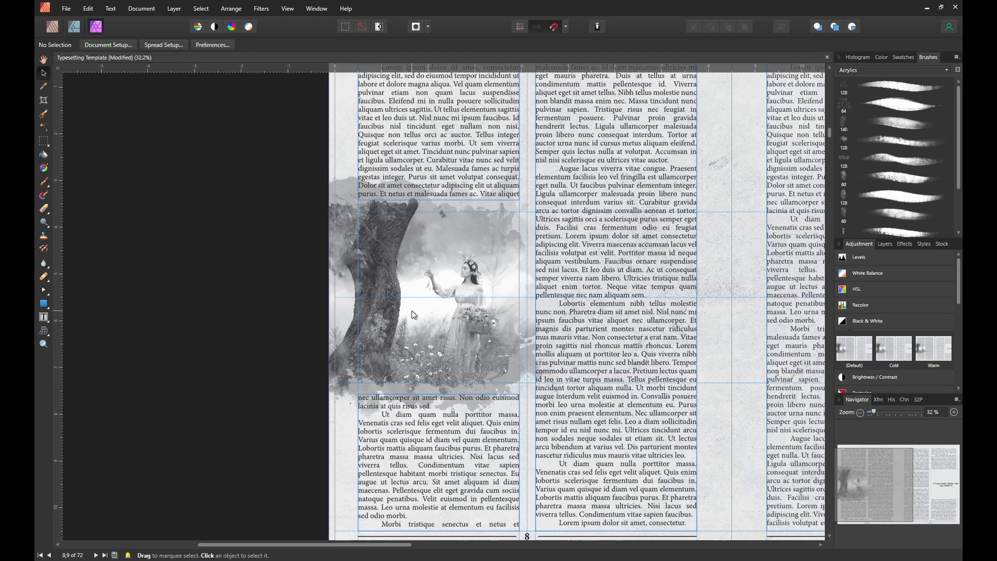
{"action": "scroll", "coordinate": [412, 311], "scroll_direction": "down", "scroll_amount": 2}
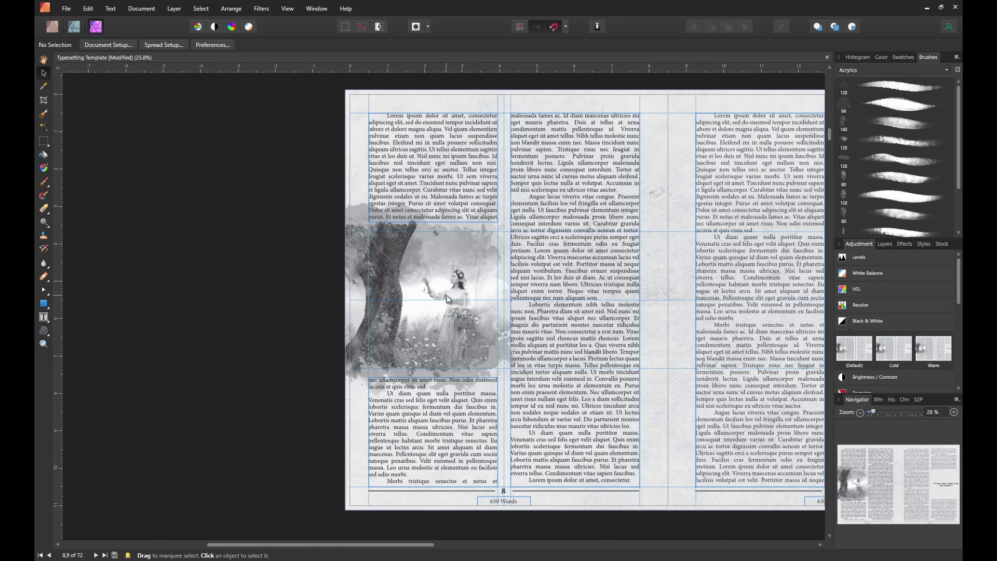
{"action": "scroll", "coordinate": [446, 295], "scroll_direction": "up", "scroll_amount": 2}
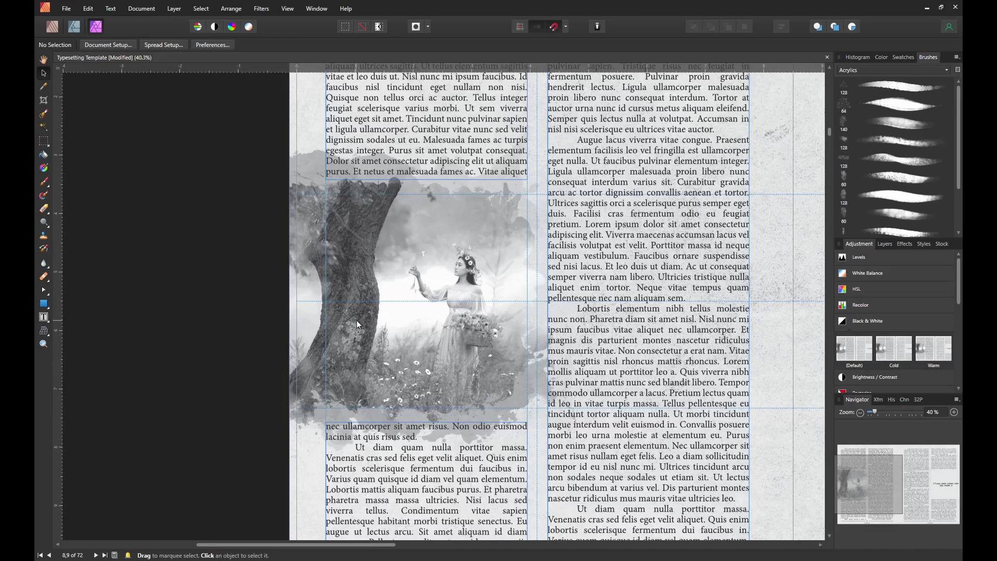
{"action": "scroll", "coordinate": [356, 320], "scroll_direction": "down", "scroll_amount": 3}
{"action": "scroll", "coordinate": [356, 320], "scroll_direction": "up", "scroll_amount": 3}
{"action": "scroll", "coordinate": [658, 406], "scroll_direction": "down", "scroll_amount": 3}
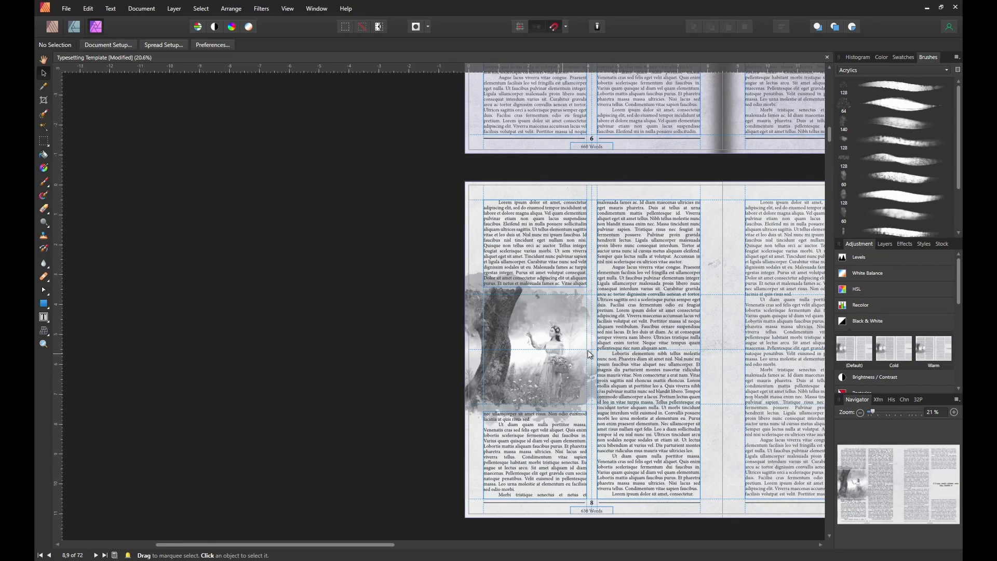
{"action": "left_click_drag", "start_coordinate": [726, 349], "coordinate": [522, 313]}
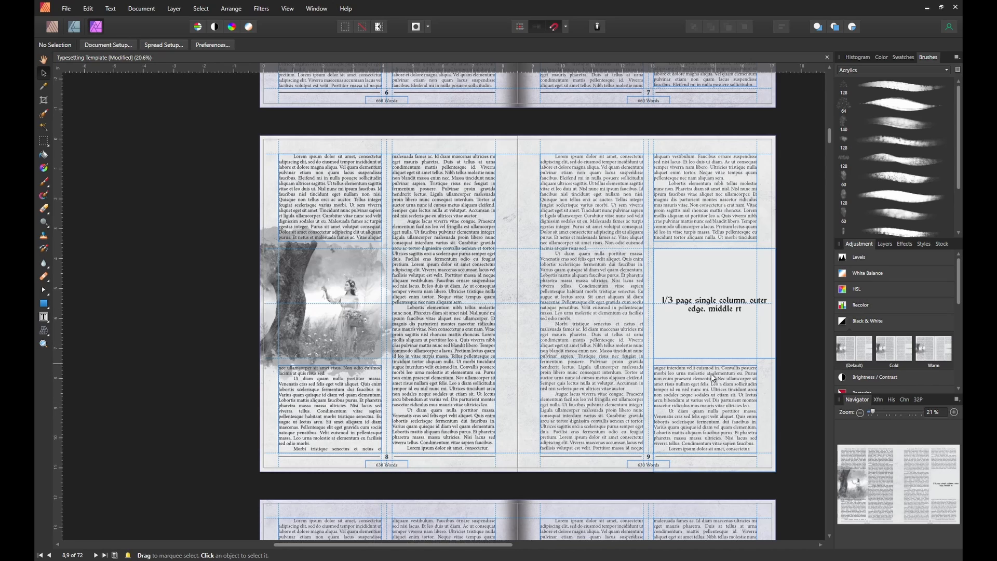
Delete the Black & White adjustment from the pages 8–9 spread.
{"action": "left_click", "coordinate": [347, 309]}
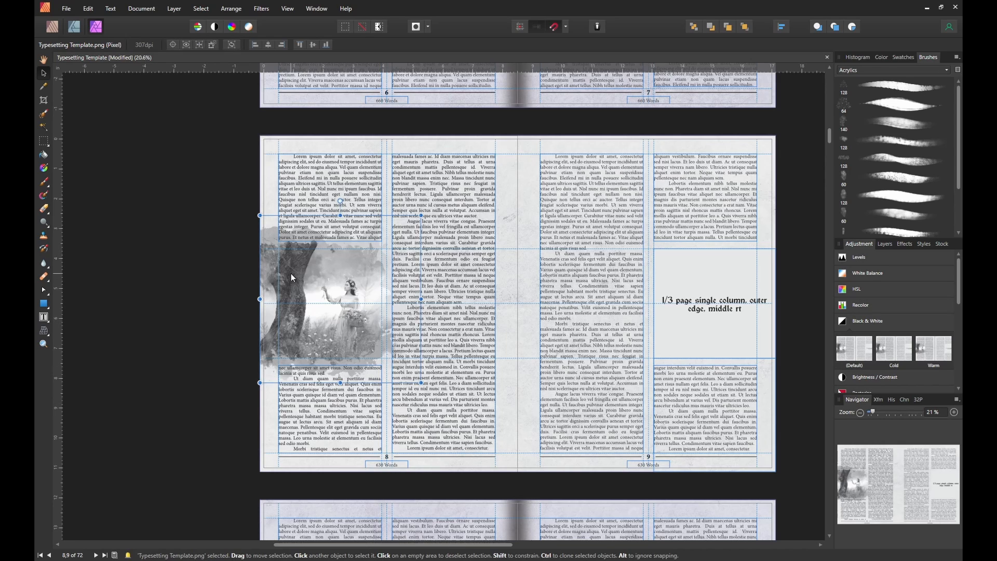
{"action": "scroll", "coordinate": [327, 290], "scroll_direction": "up", "scroll_amount": 2}
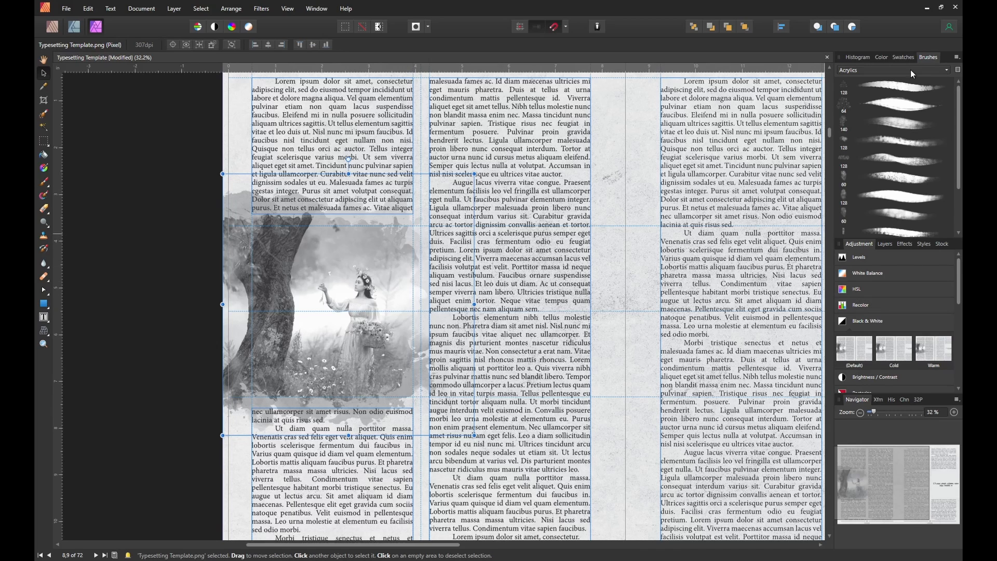
{"action": "key", "text": "ctrl+d"}
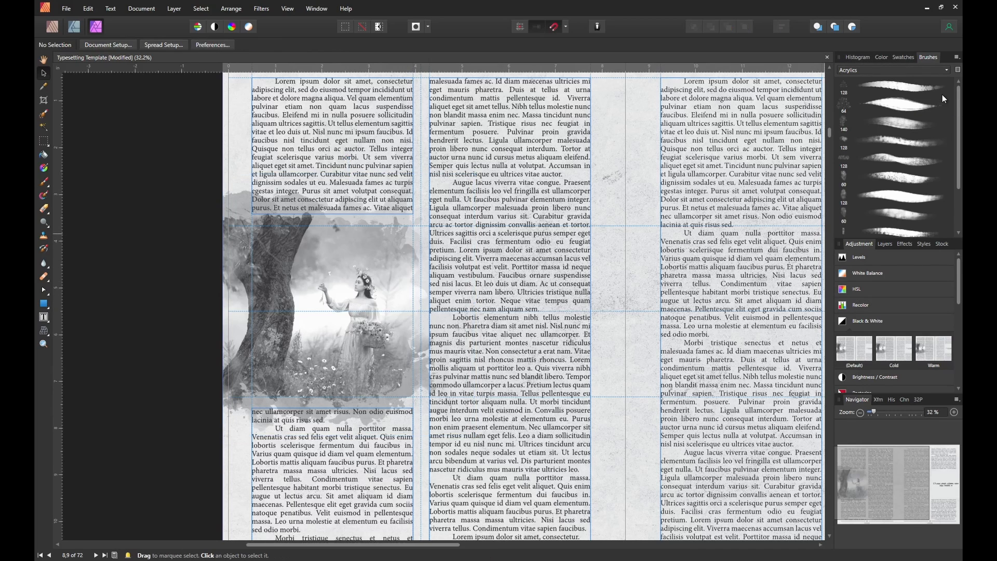
{"action": "key", "text": "ctrl+alt+shift+b"}
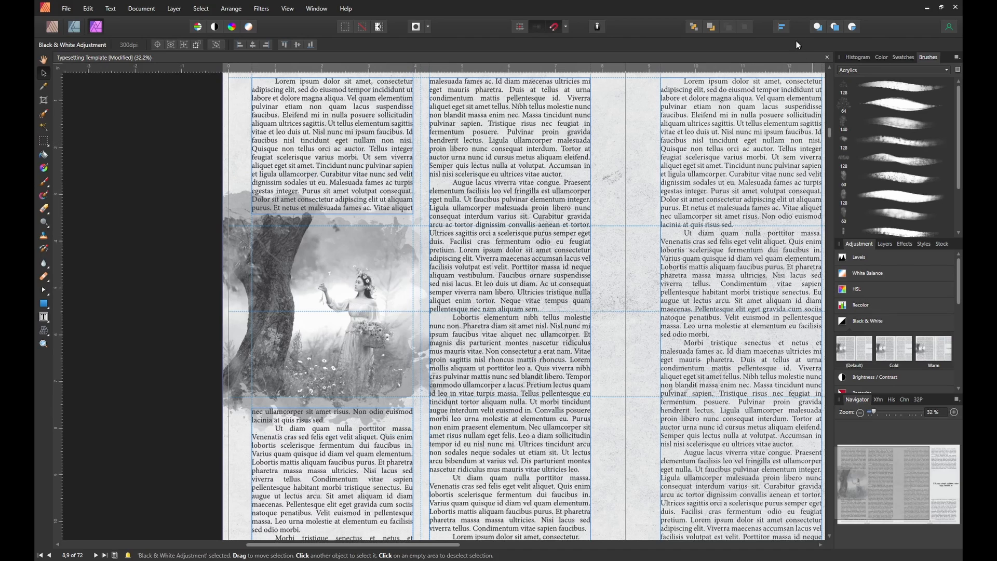
{"action": "key", "text": "Delete"}
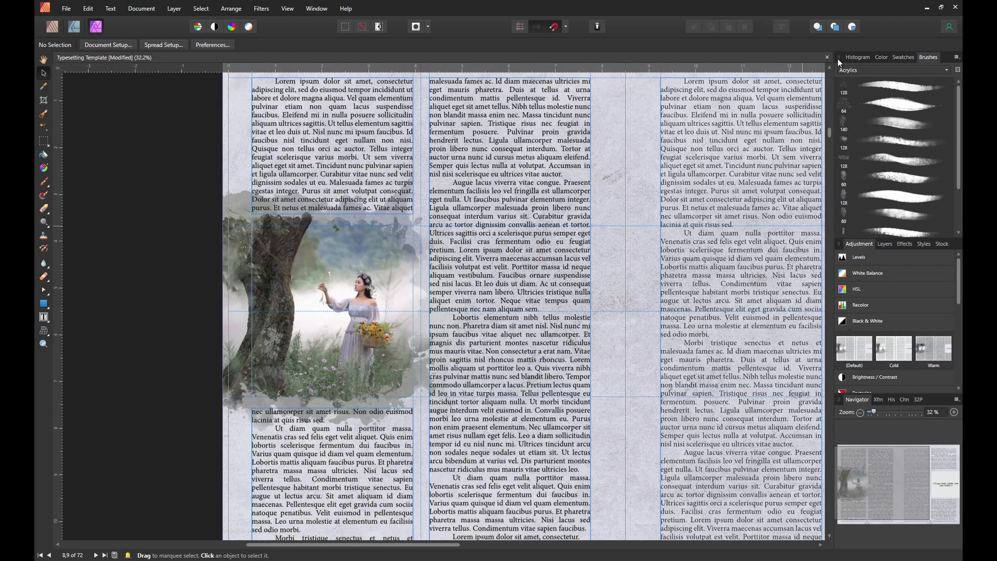
Try the Multiply blend mode on the Typesetting Template.png layer and check how the splatter image mixes with the page background.
{"action": "left_click", "coordinate": [883, 244]}
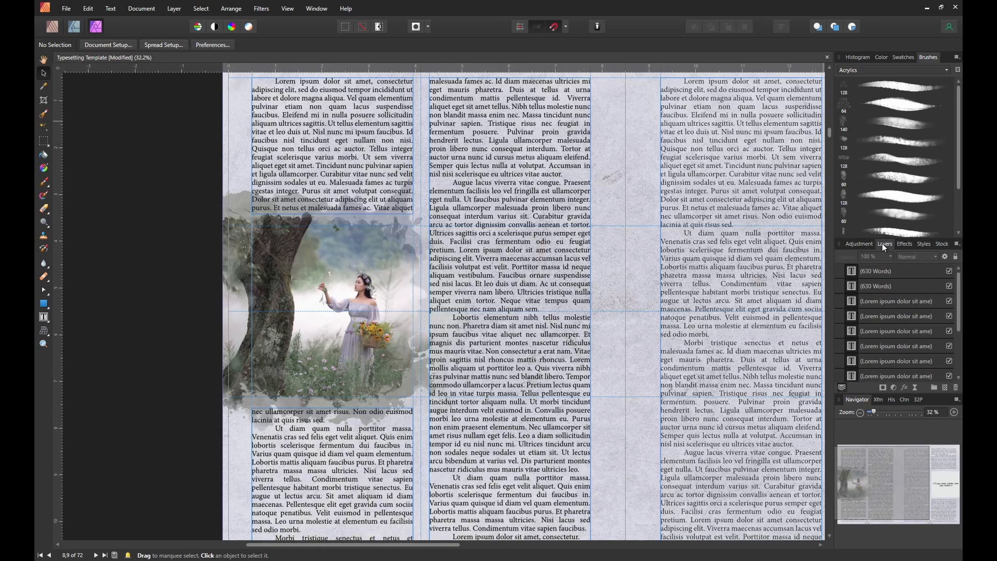
{"action": "left_click", "coordinate": [882, 276]}
{"action": "scroll", "coordinate": [890, 301], "scroll_direction": "down", "scroll_amount": 3}
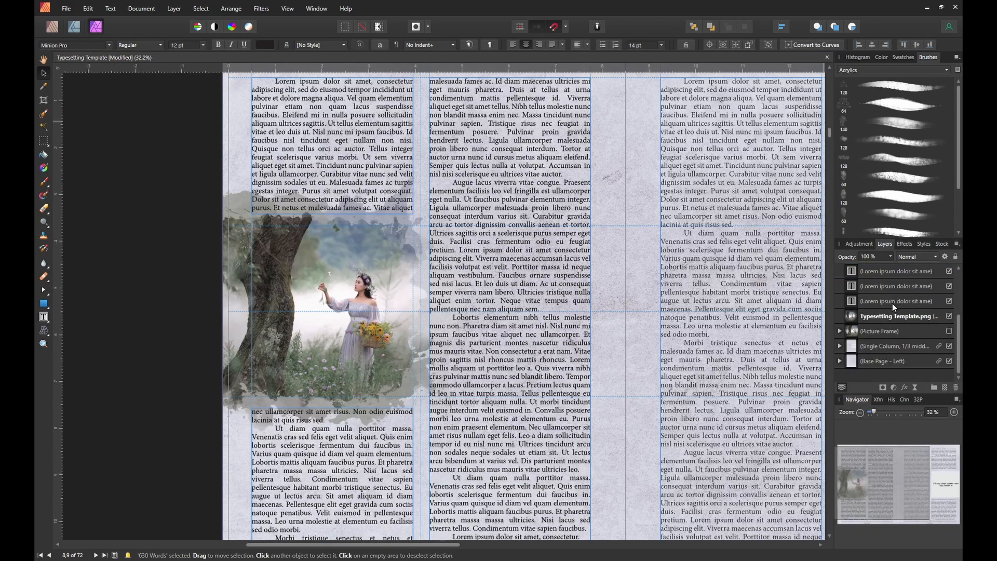
{"action": "left_click", "coordinate": [879, 329]}
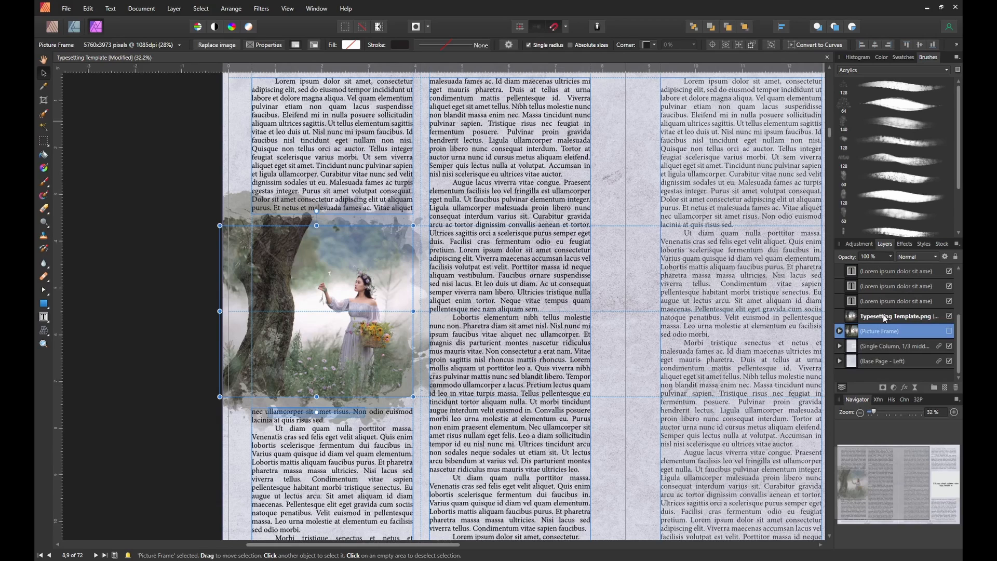
{"action": "left_click", "coordinate": [878, 318]}
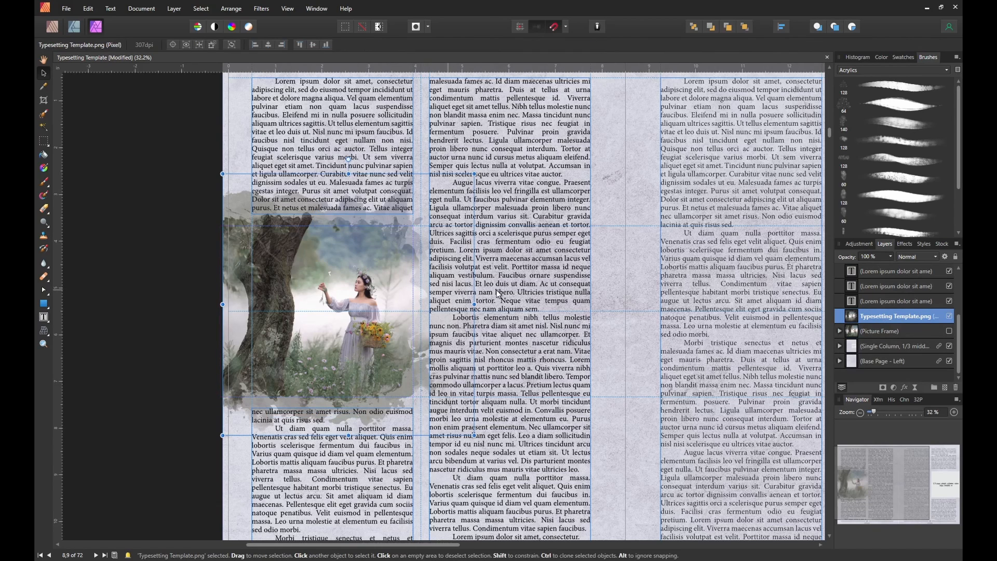
{"action": "left_click", "coordinate": [920, 257]}
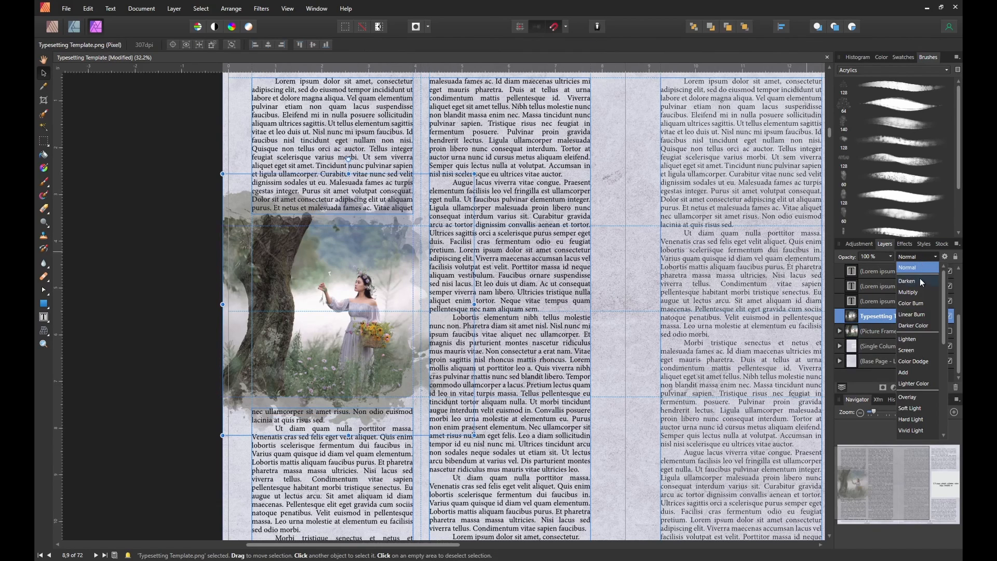
{"action": "left_click", "coordinate": [917, 296]}
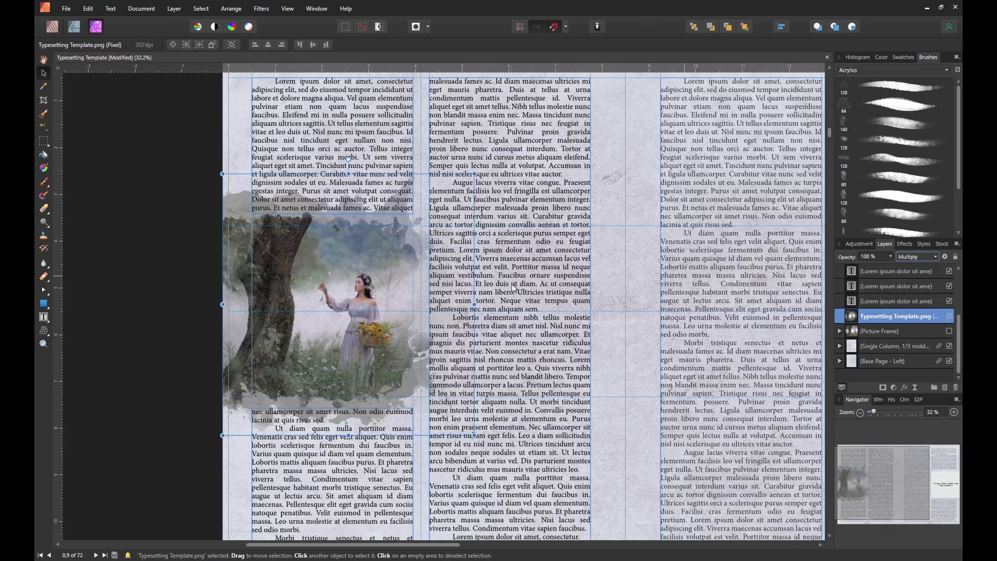
{"action": "scroll", "coordinate": [273, 332], "scroll_direction": "up", "scroll_amount": 2}
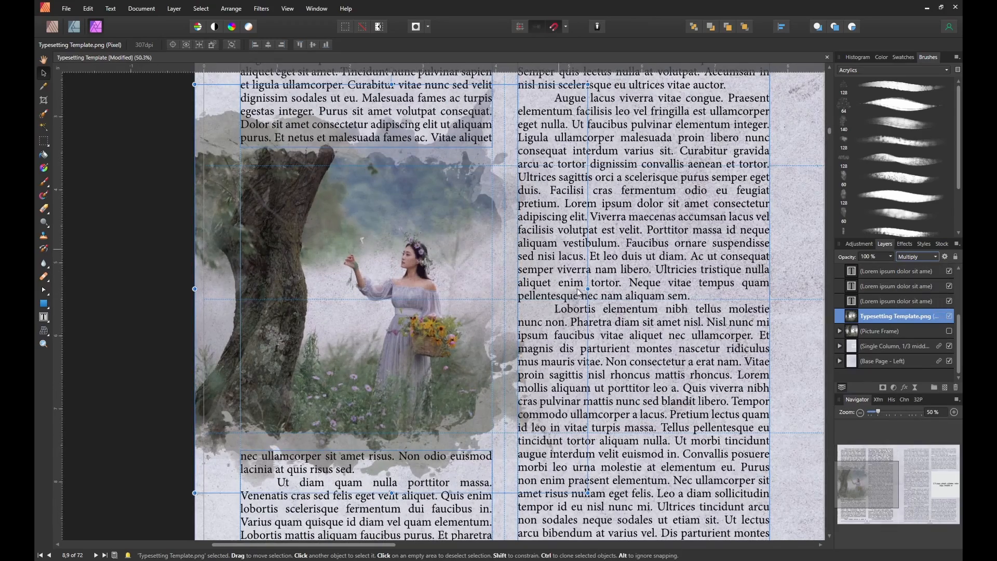
{"action": "scroll", "coordinate": [433, 258], "scroll_direction": "down", "scroll_amount": 2}
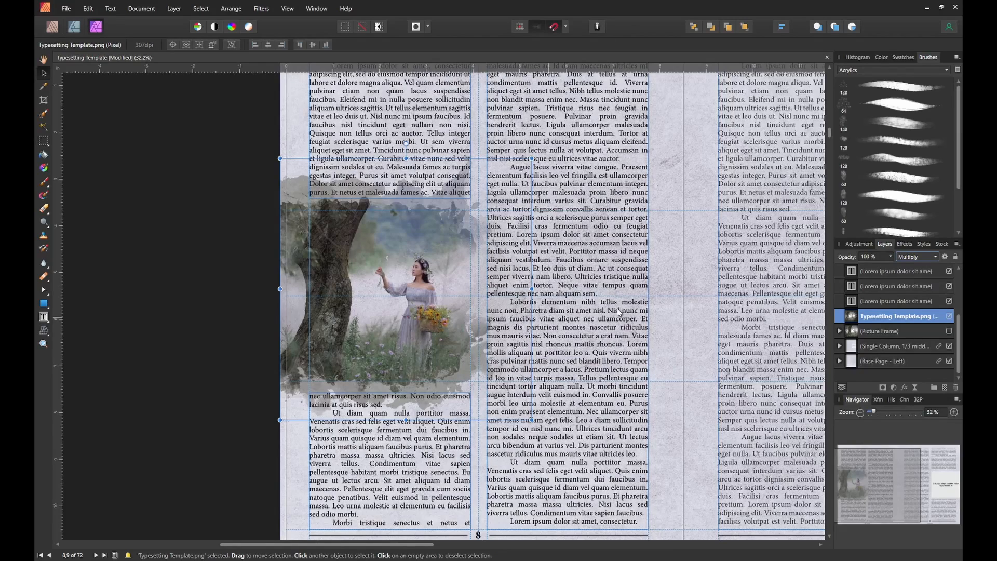
Return the Typesetting Template.png layer's blend mode to Normal and check the splatter image on page 8.
{"action": "left_click", "coordinate": [924, 257]}
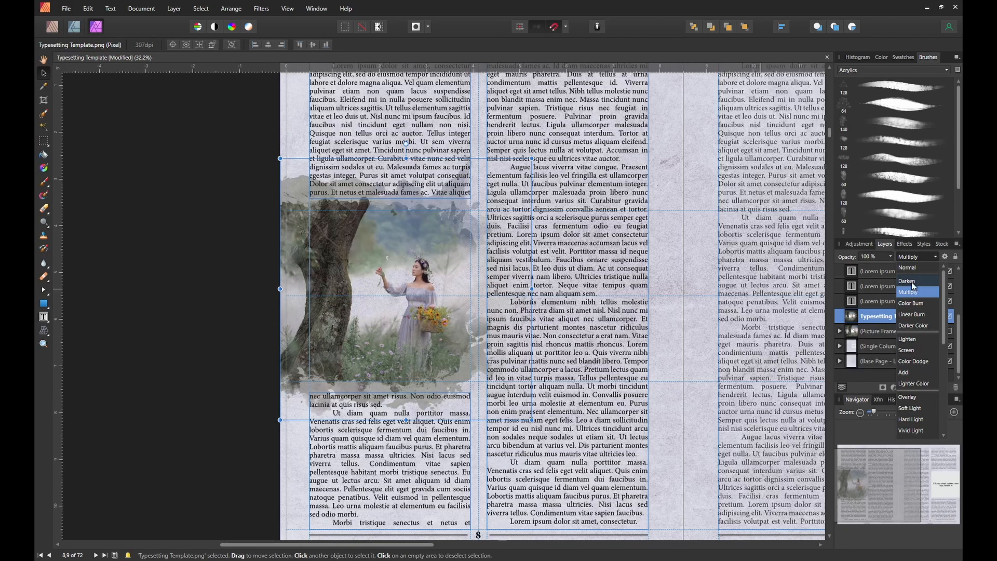
{"action": "left_click", "coordinate": [907, 267]}
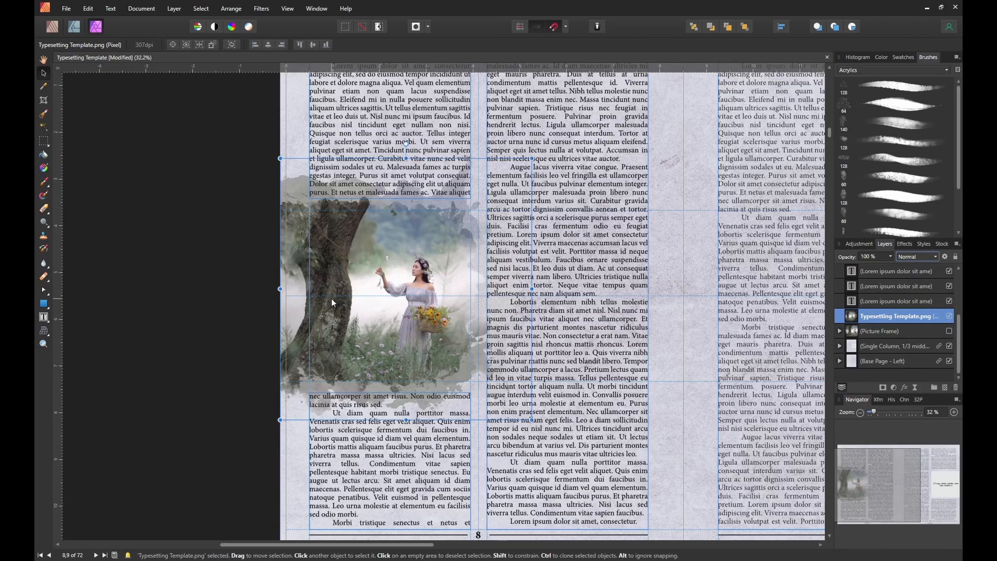
{"action": "scroll", "coordinate": [371, 289], "scroll_direction": "up", "scroll_amount": 2}
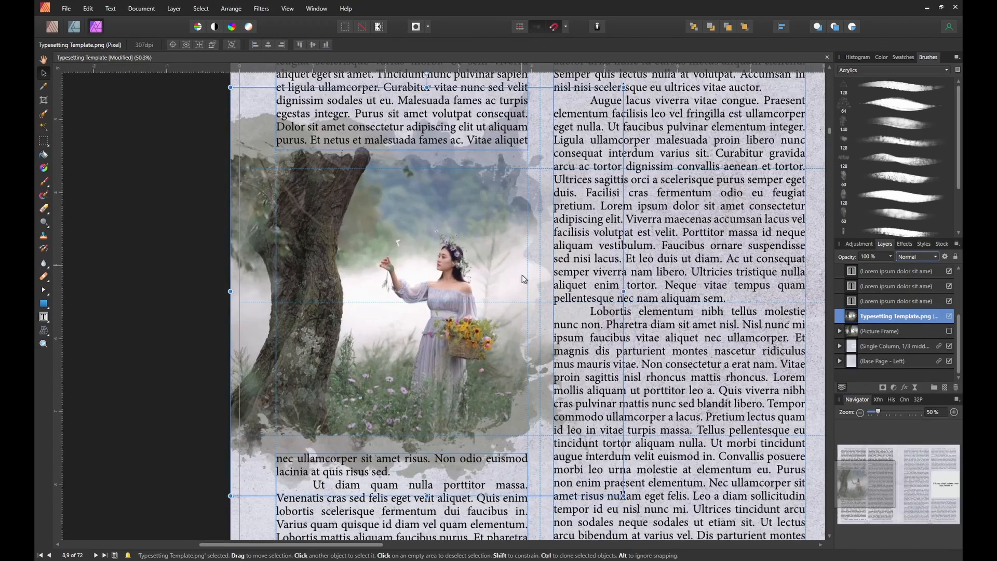
{"action": "scroll", "coordinate": [494, 254], "scroll_direction": "down", "scroll_amount": 2}
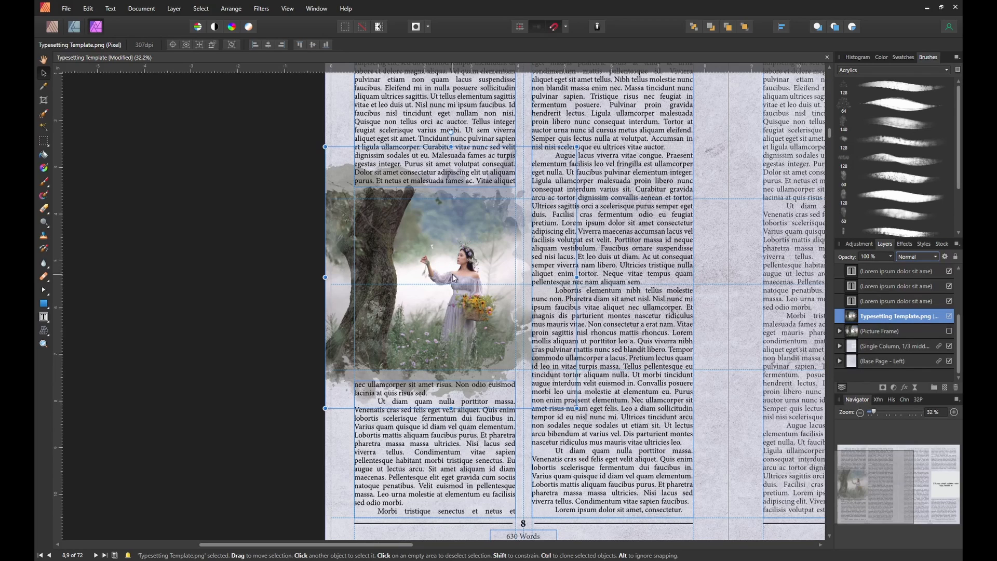
Deselect the splatter image and examine how its edges sit against the text columns and paper texture on page 8.
{"action": "left_click", "coordinate": [270, 216]}
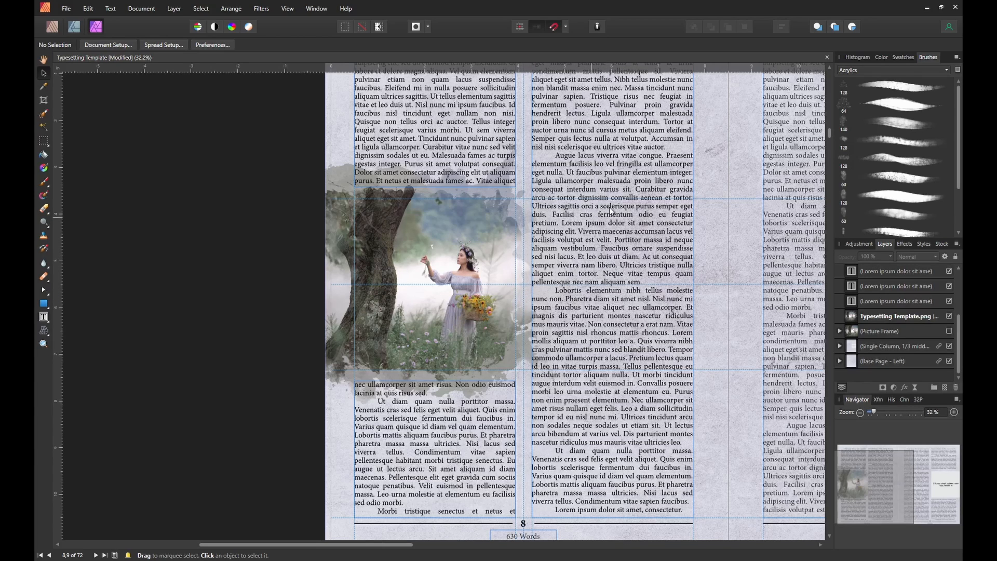
{"action": "key", "text": "h"}
{"action": "left_click_drag", "start_coordinate": [733, 181], "coordinate": [683, 207]}
{"action": "scroll", "coordinate": [684, 207], "scroll_direction": "down", "scroll_amount": 1}
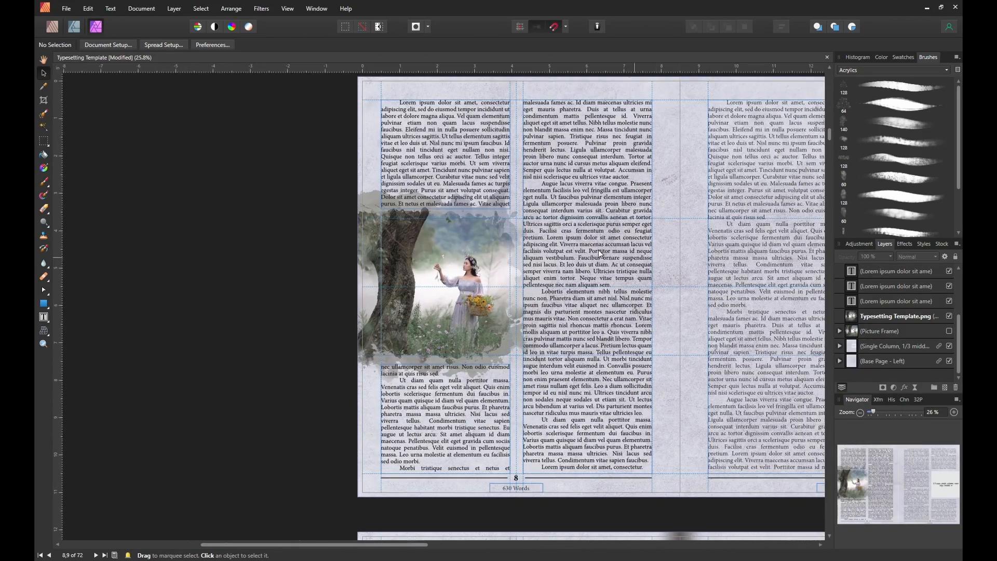
{"action": "scroll", "coordinate": [435, 295], "scroll_direction": "up", "scroll_amount": 1}
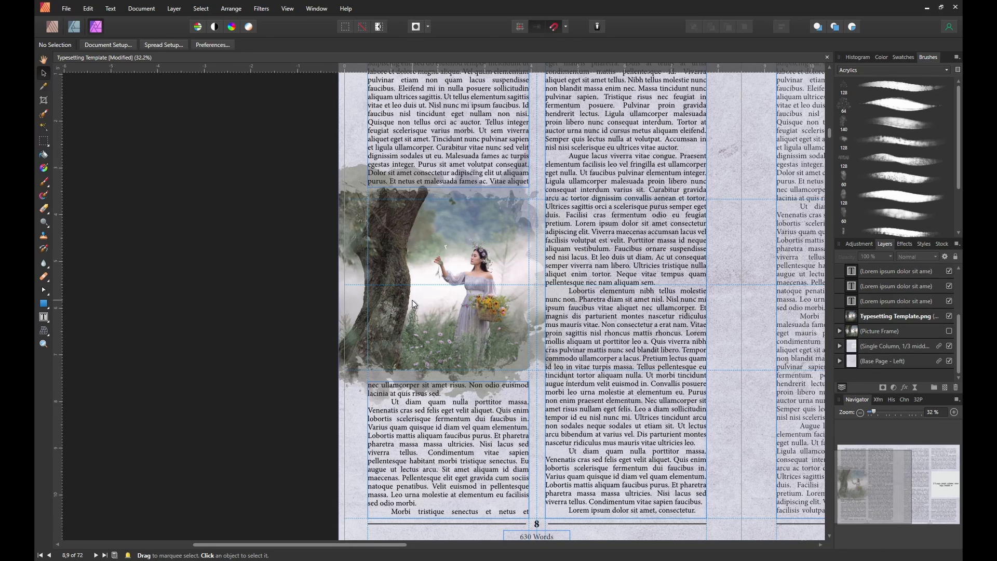
{"action": "scroll", "coordinate": [731, 184], "scroll_direction": "down", "scroll_amount": 2}
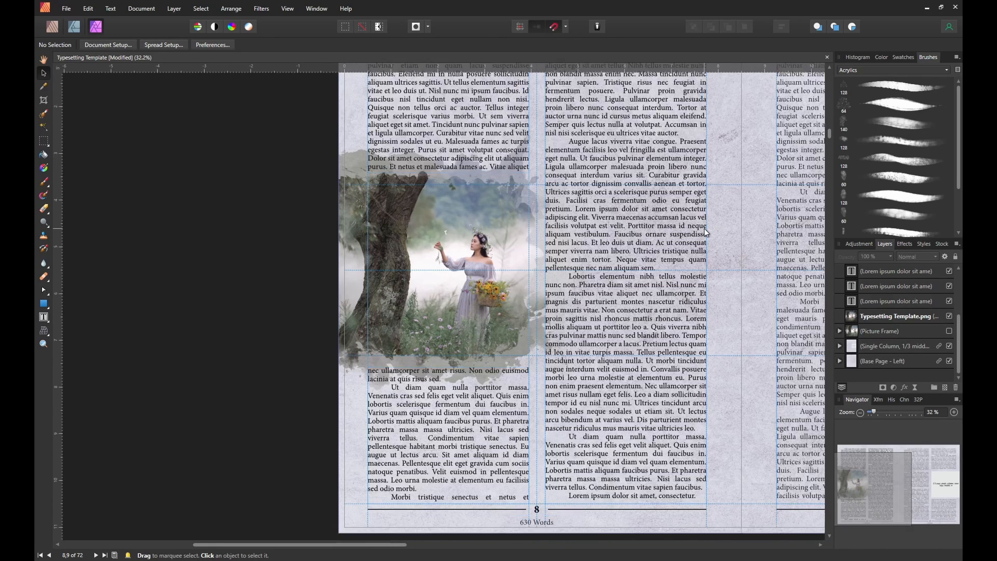
{"action": "left_click_drag", "start_coordinate": [740, 214], "coordinate": [595, 240]}
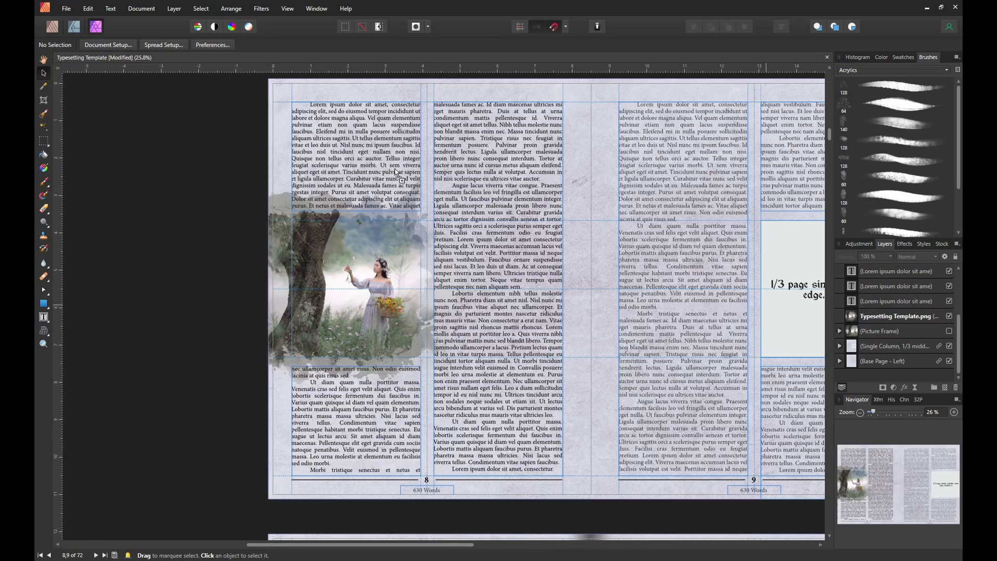
Place the original woman-7129432.jpg photo at 100% size and position it so it covers the whole pages 8–9 spread.
{"action": "left_click", "coordinate": [374, 169]}
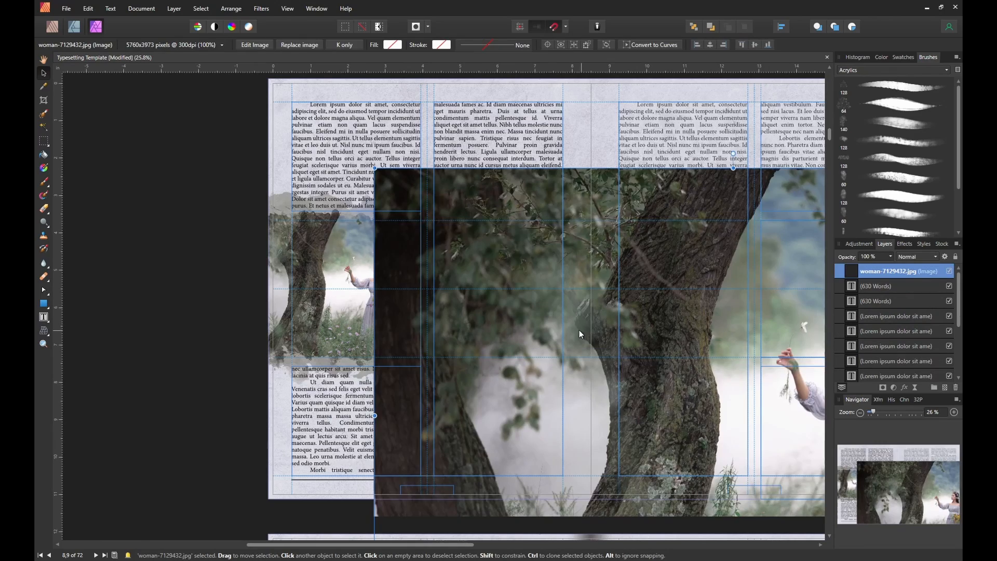
{"action": "left_click_drag", "start_coordinate": [578, 329], "coordinate": [435, 232]}
{"action": "scroll", "coordinate": [435, 231], "scroll_direction": "down", "scroll_amount": 2}
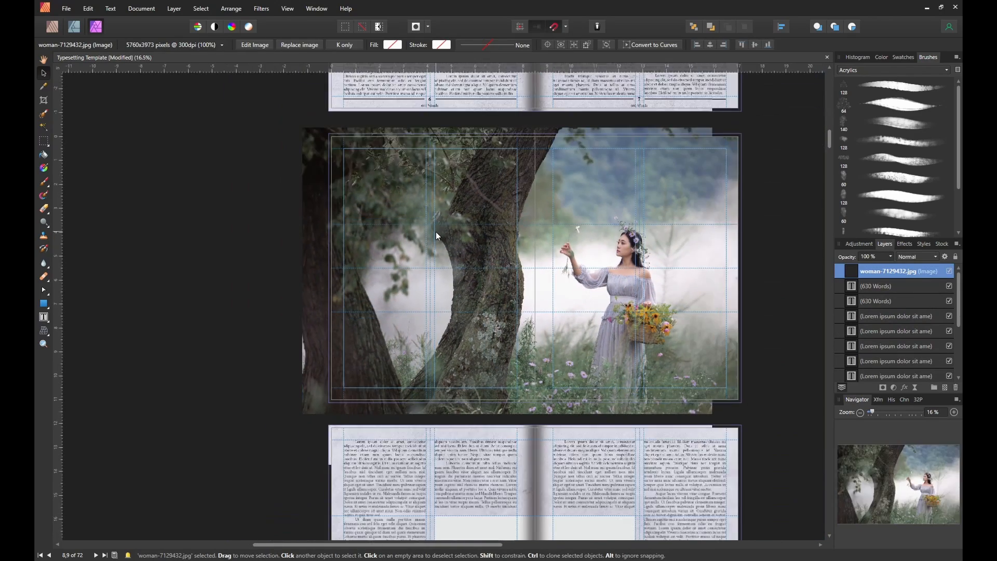
{"action": "left_click_drag", "start_coordinate": [567, 280], "coordinate": [560, 259]}
{"action": "scroll", "coordinate": [450, 301], "scroll_direction": "up", "scroll_amount": 4}
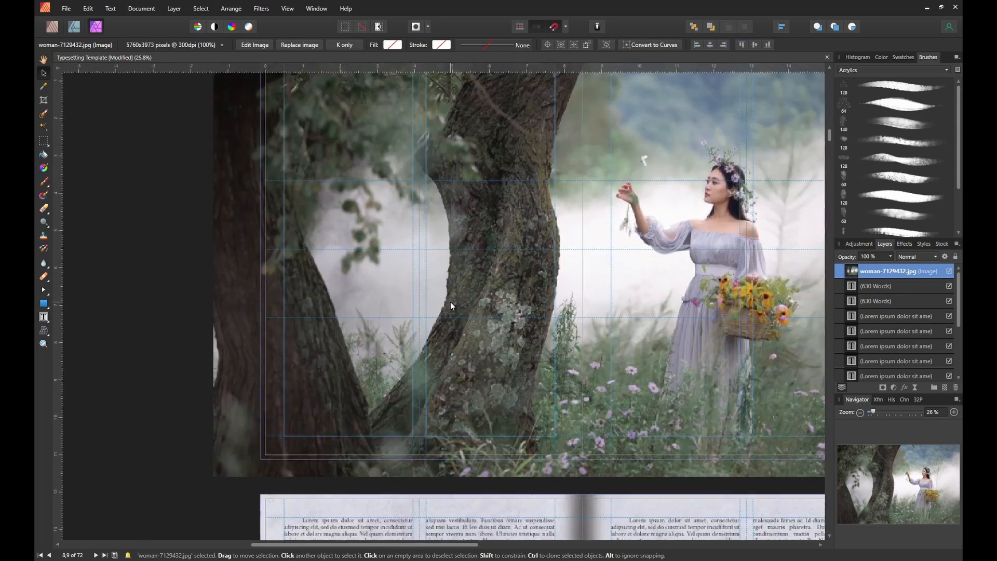
{"action": "scroll", "coordinate": [611, 292], "scroll_direction": "down", "scroll_amount": 4}
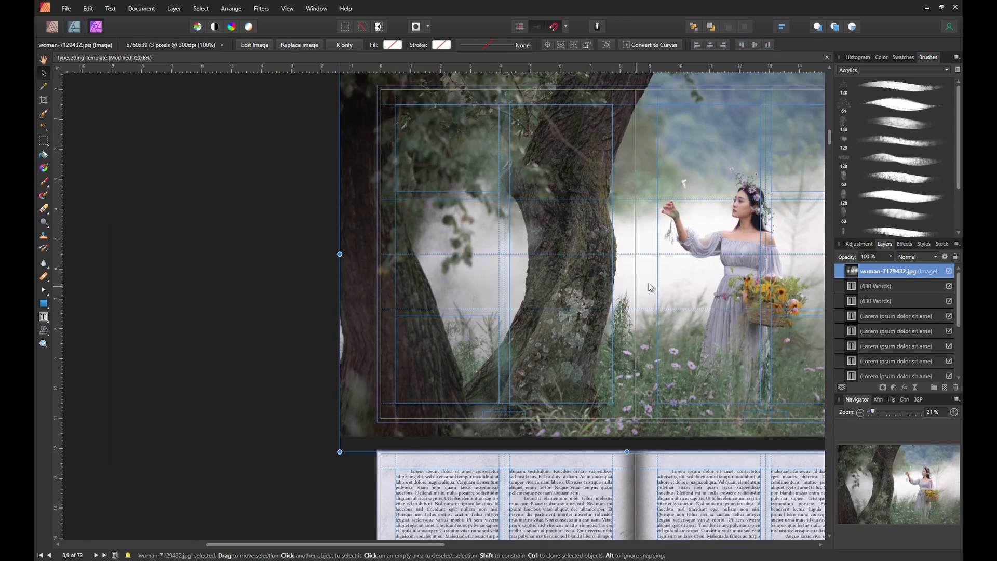
{"action": "scroll", "coordinate": [649, 285], "scroll_direction": "down", "scroll_amount": 1}
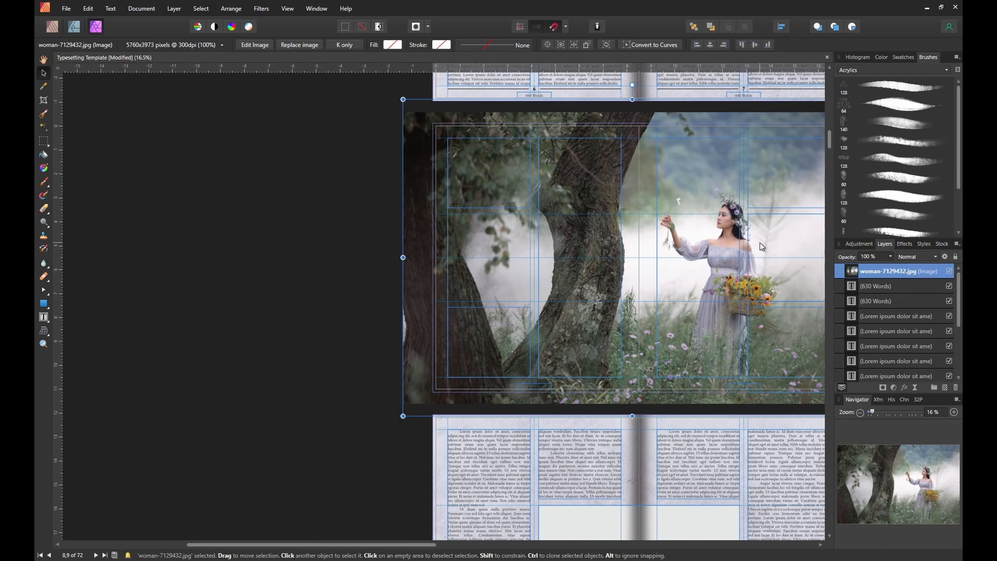
{"action": "mouse_move", "coordinate": [762, 247]}
{"action": "left_mouse_down"}
{"action": "mouse_move", "coordinate": [682, 254]}
{"action": "mouse_move", "coordinate": [748, 254]}
{"action": "left_mouse_up"}
{"action": "key", "text": "space"}
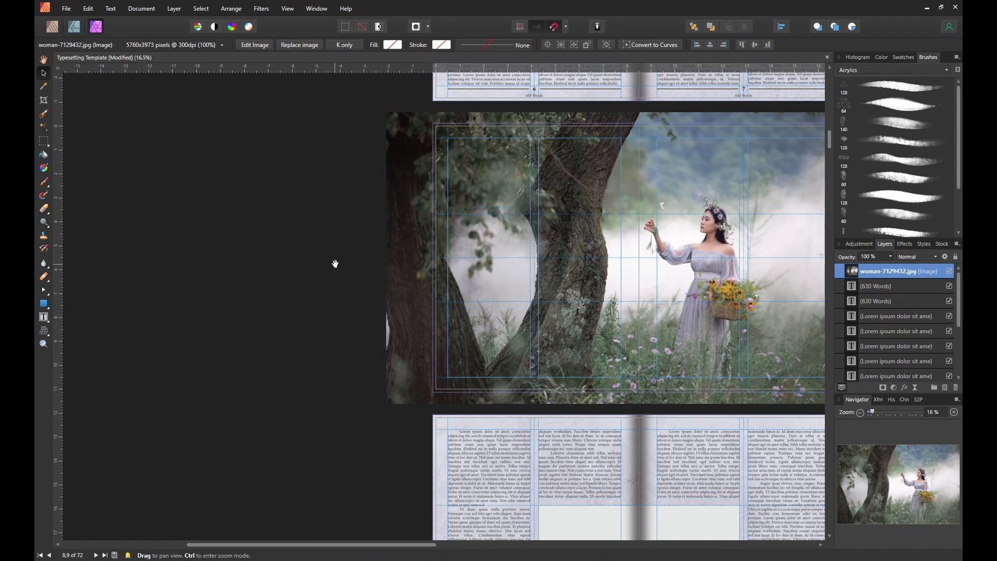
{"action": "left_click_drag", "start_coordinate": [336, 263], "coordinate": [252, 261]}
{"action": "left_click_drag", "start_coordinate": [543, 276], "coordinate": [582, 277]}
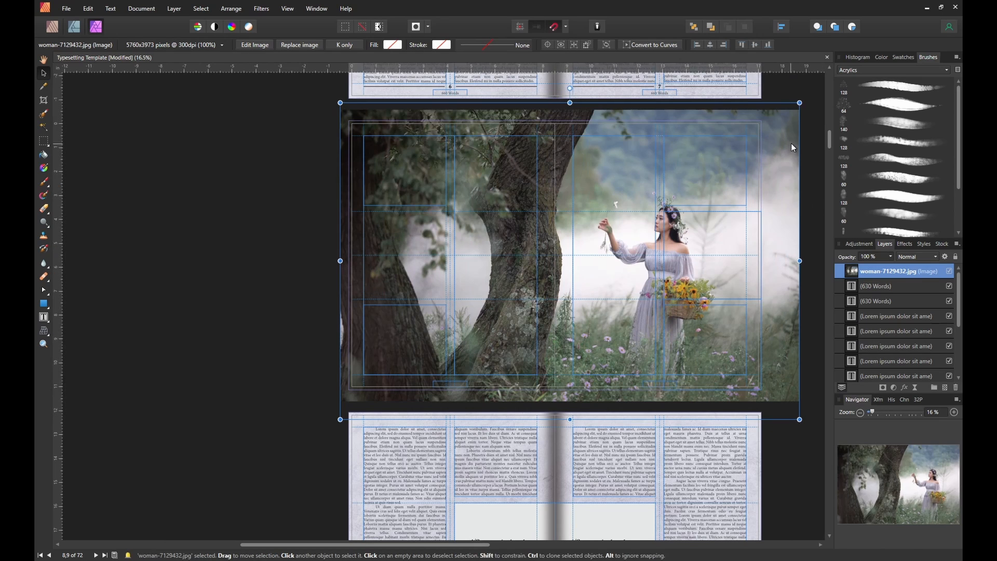
Shrink the placed photo to 14%, put it inside page 9's 1/3 page art slot, and inspect its detail up close.
{"action": "left_click_drag", "start_coordinate": [801, 102], "coordinate": [712, 245]}
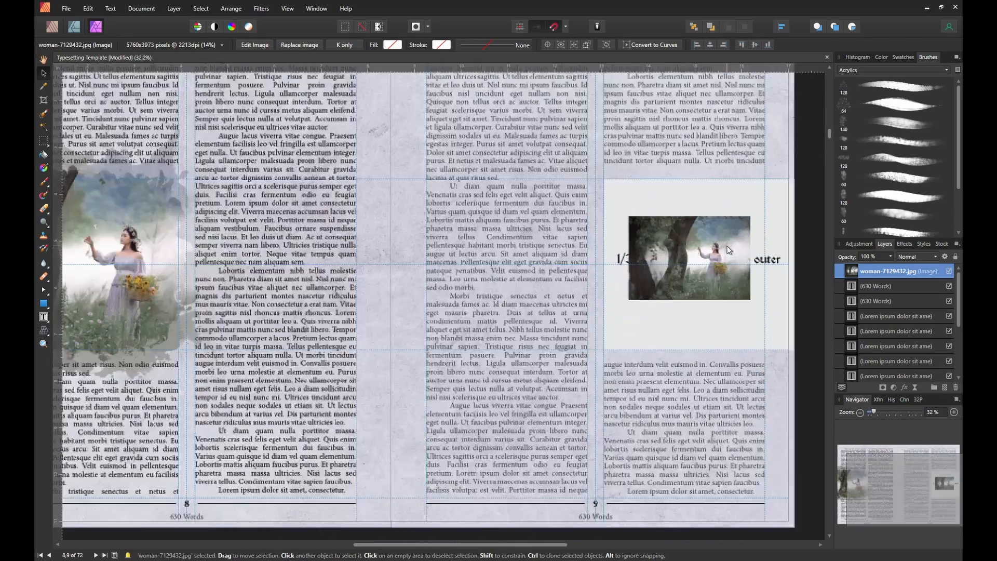
{"action": "scroll", "coordinate": [708, 270], "scroll_direction": "up", "scroll_amount": 3}
{"action": "scroll", "coordinate": [626, 269], "scroll_direction": "up", "scroll_amount": 6}
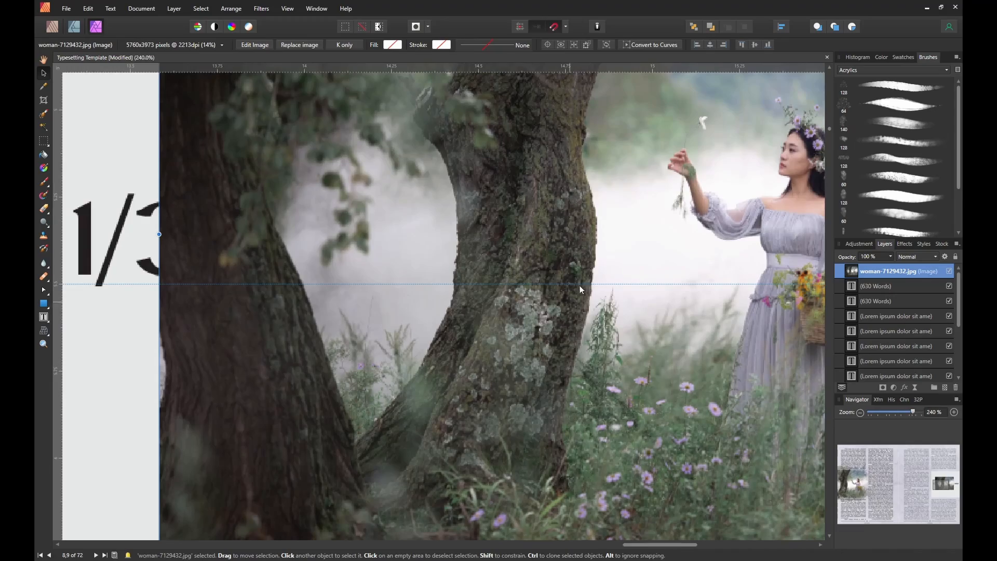
{"action": "scroll", "coordinate": [583, 273], "scroll_direction": "down", "scroll_amount": 6}
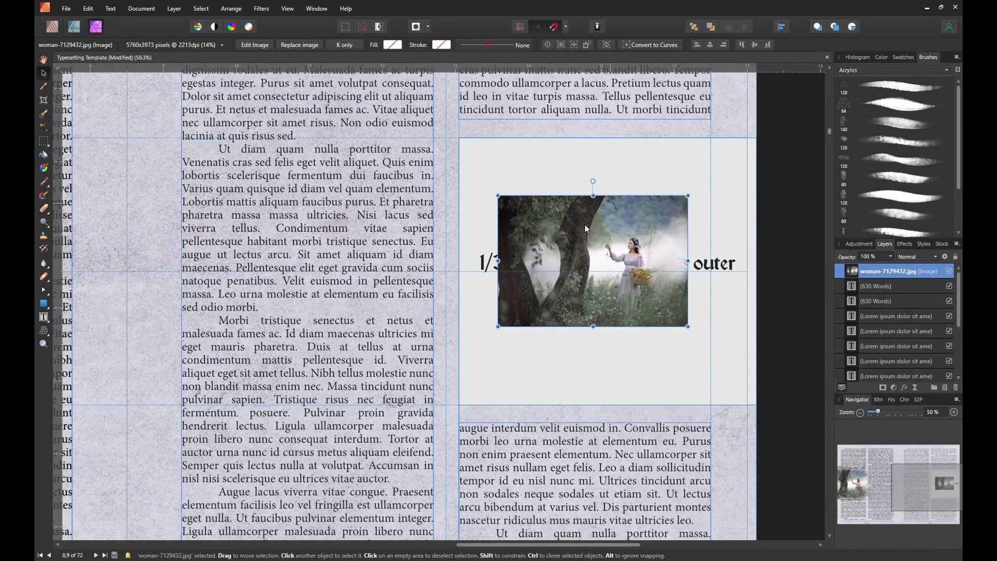
{"action": "scroll", "coordinate": [569, 269], "scroll_direction": "down", "scroll_amount": 4}
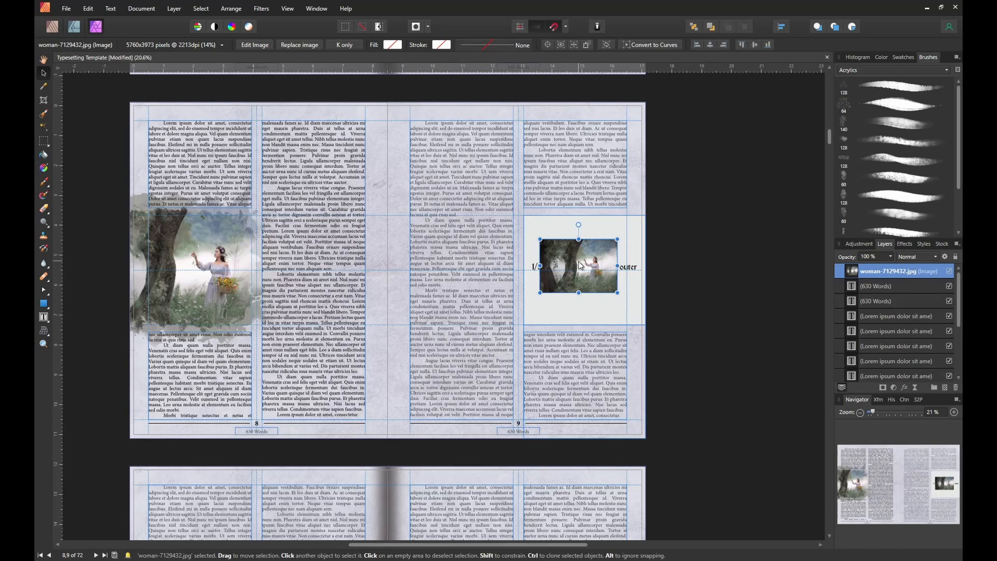
Reposition the small photo within page 9's art slot, ending over the placeholder text slightly towards the outer page edge.
{"action": "mouse_move", "coordinate": [591, 269]}
{"action": "left_mouse_down"}
{"action": "mouse_move", "coordinate": [572, 245]}
{"action": "mouse_move", "coordinate": [588, 252]}
{"action": "left_mouse_up"}
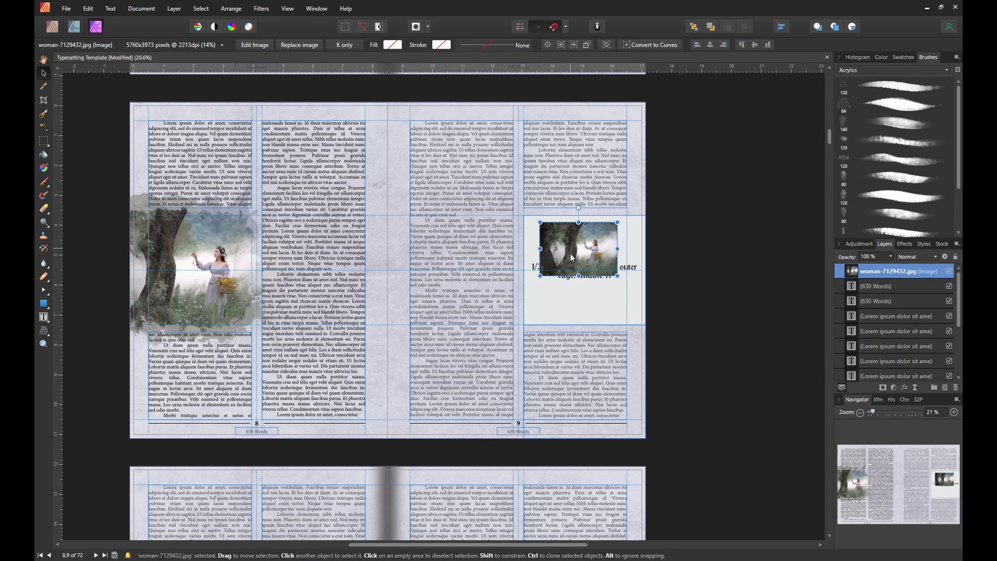
{"action": "left_click_drag", "start_coordinate": [571, 252], "coordinate": [572, 269]}
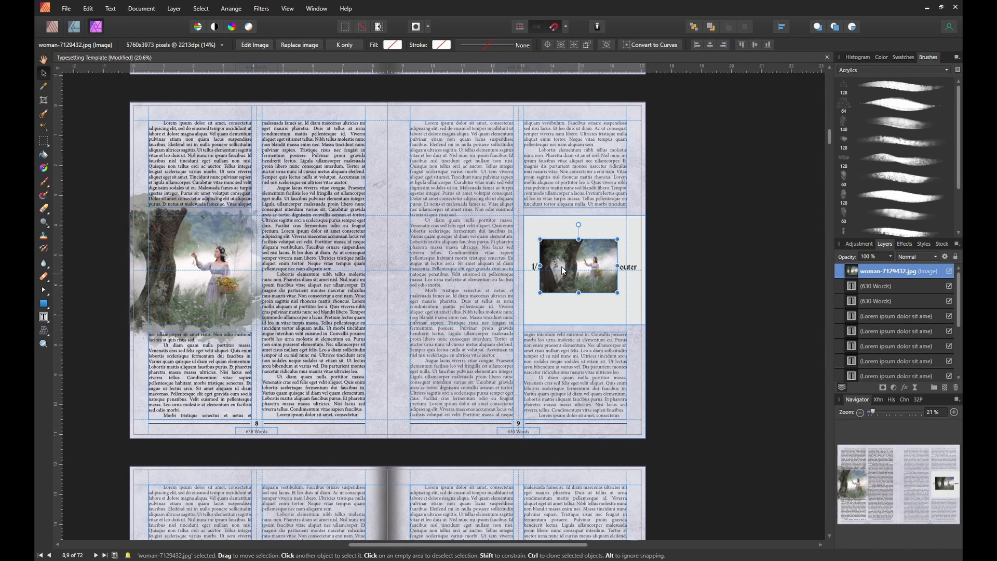
{"action": "mouse_move", "coordinate": [599, 265]}
{"action": "left_mouse_down"}
{"action": "mouse_move", "coordinate": [564, 237]}
{"action": "mouse_move", "coordinate": [607, 275]}
{"action": "mouse_move", "coordinate": [596, 262]}
{"action": "left_mouse_up"}
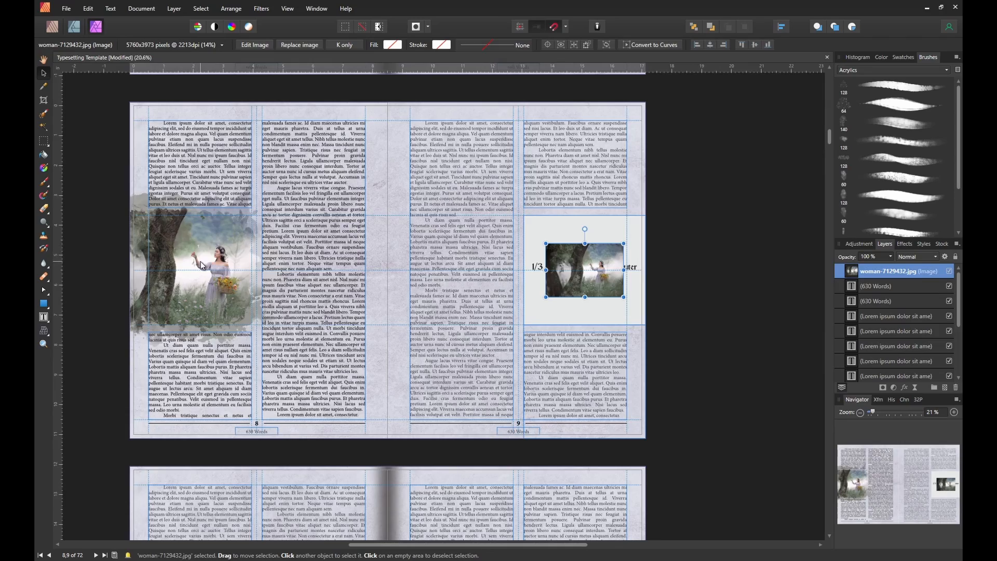
Compare the splatter image on page 8 with the small photo in page 9's art slot.
{"action": "scroll", "coordinate": [200, 260], "scroll_direction": "up", "scroll_amount": 1}
{"action": "left_click_drag", "start_coordinate": [202, 260], "coordinate": [412, 277]}
{"action": "scroll", "coordinate": [412, 276], "scroll_direction": "up", "scroll_amount": 2}
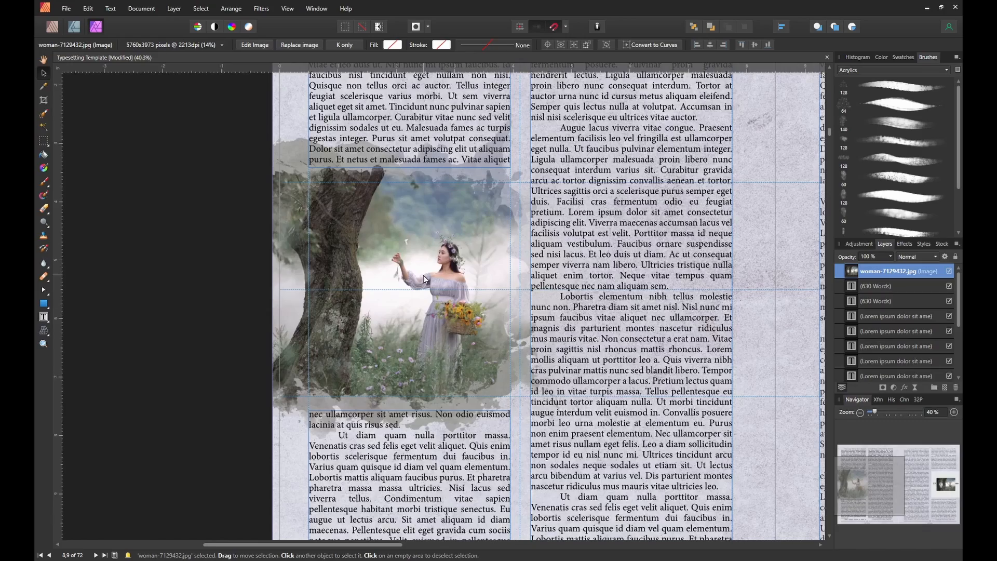
{"action": "scroll", "coordinate": [423, 275], "scroll_direction": "down", "scroll_amount": 2}
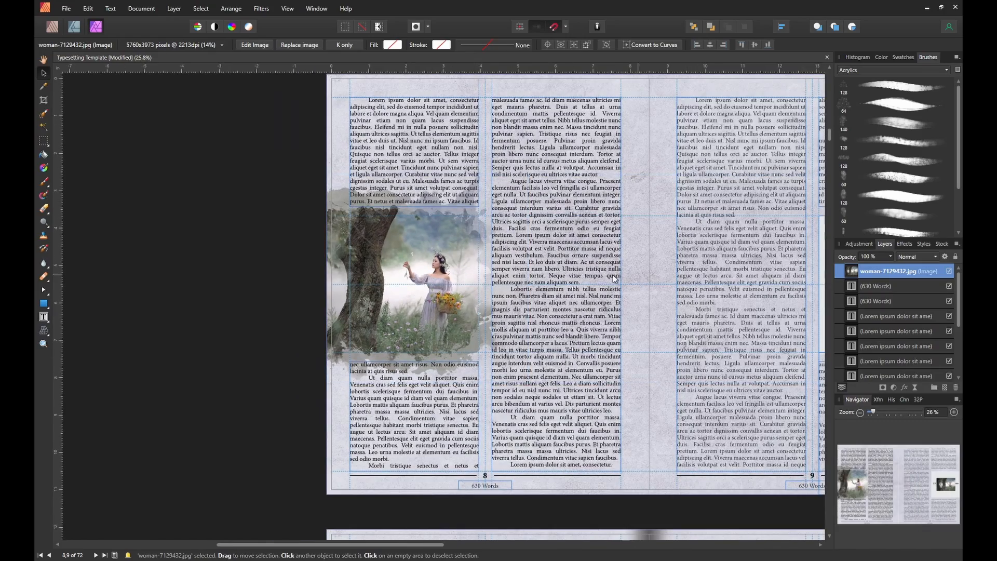
{"action": "left_click_drag", "start_coordinate": [652, 286], "coordinate": [496, 302]}
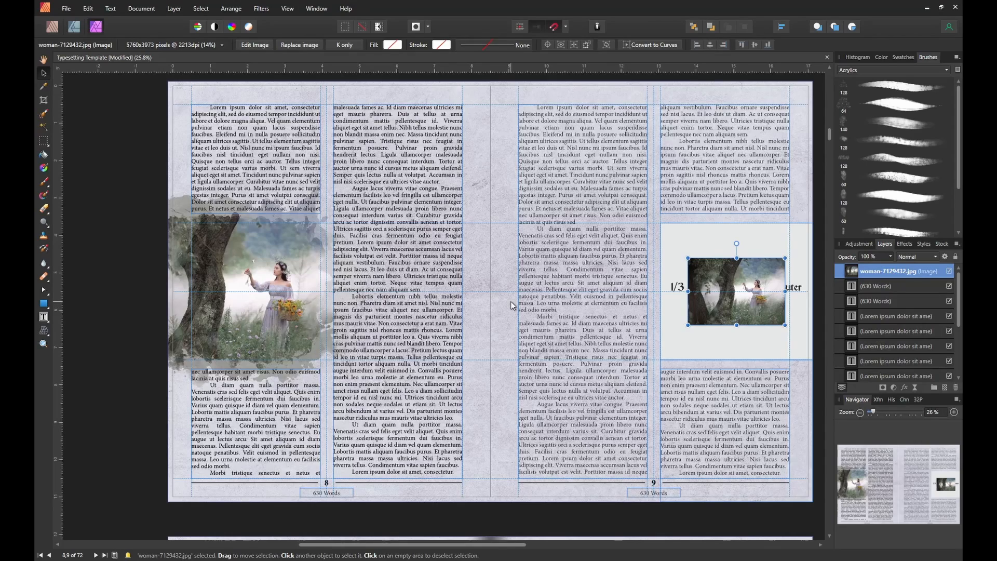